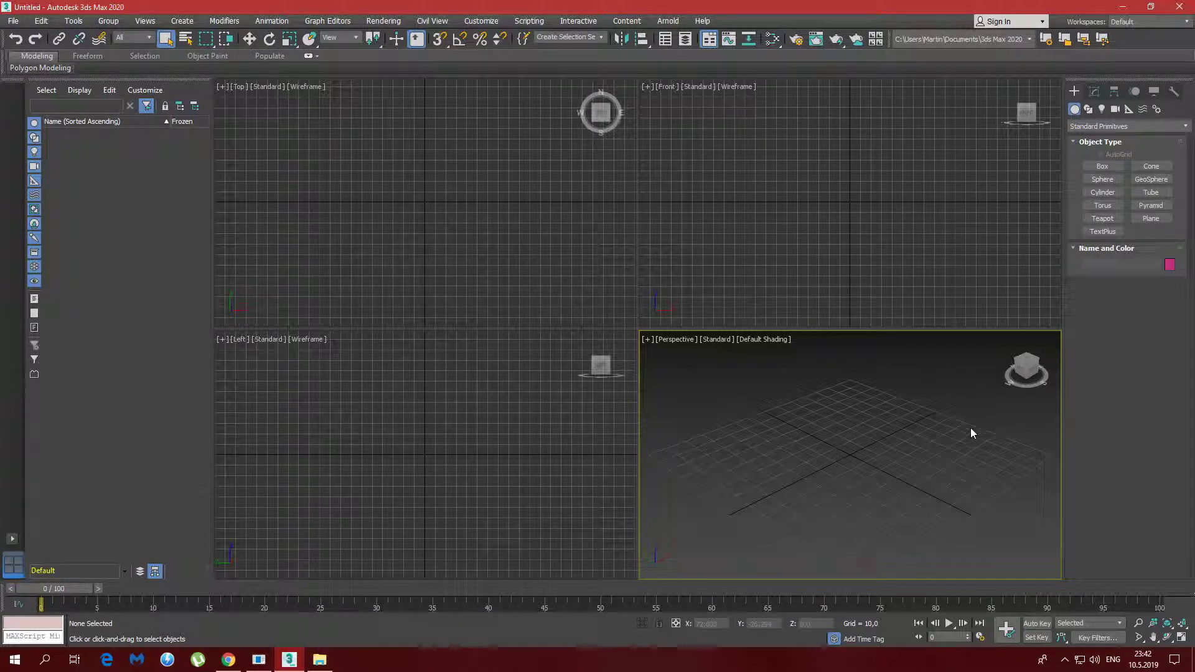
Create a cylinder at the grid centre, about 21.2 in radius and 9.6 high, with 60 sides
{"action": "left_click", "coordinate": [1103, 192]}
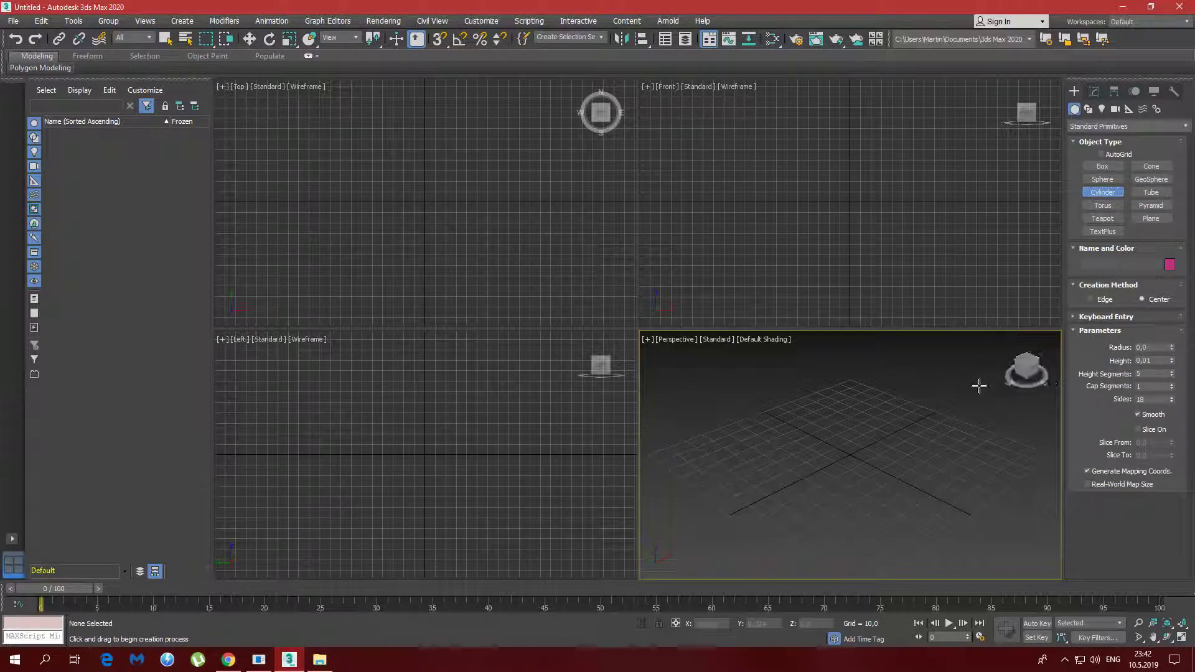
{"action": "left_click_drag", "start_coordinate": [850, 455], "coordinate": [853, 431]}
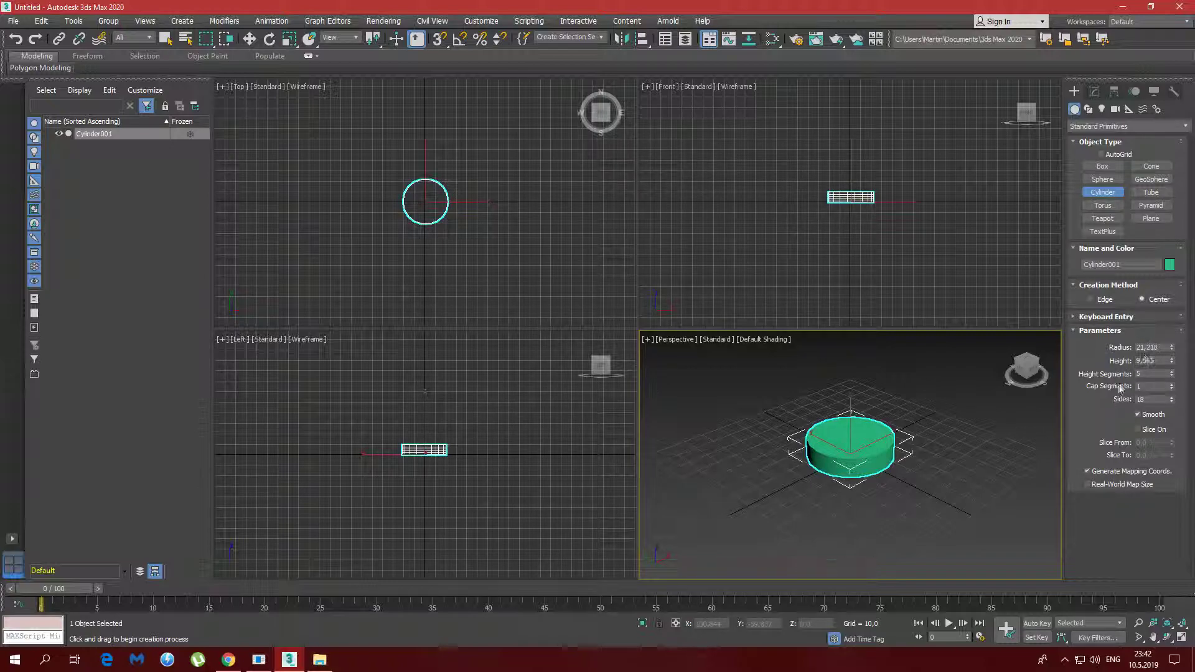
{"action": "left_click_drag", "start_coordinate": [1171, 401], "coordinate": [1171, 374]}
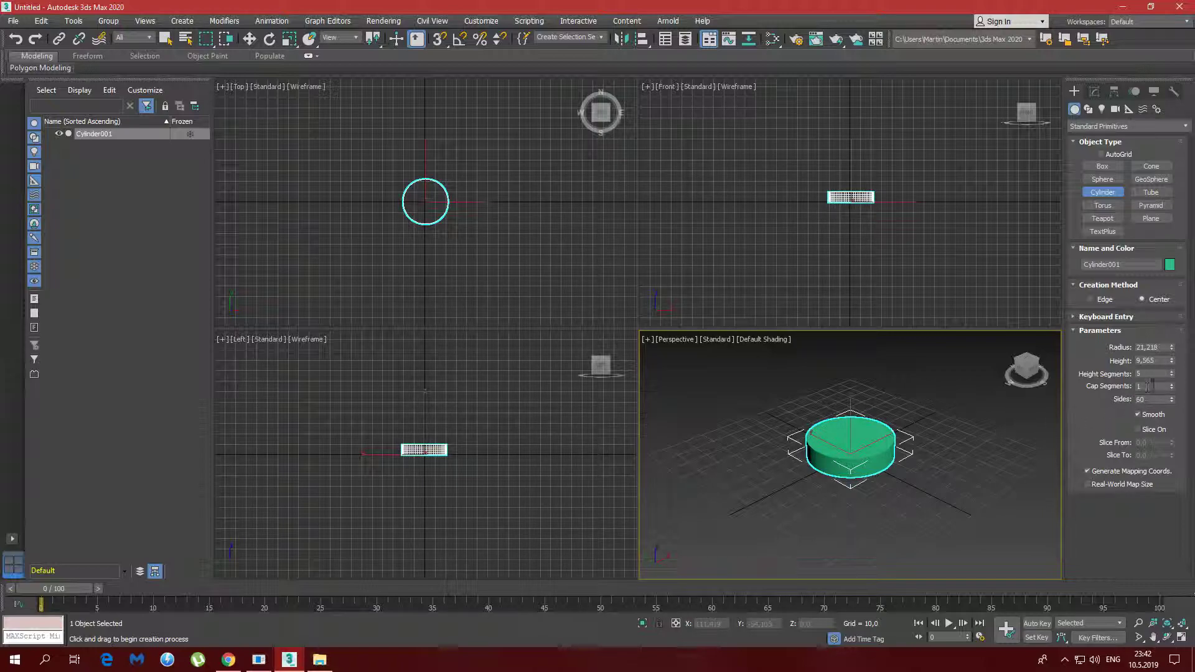
Convert the cylinder to an Editable Poly
{"action": "mouse_move", "coordinate": [976, 466]}
{"action": "middle_mouse_down", "text": "alt"}
{"action": "mouse_move", "coordinate": [952, 445]}
{"action": "mouse_move", "coordinate": [928, 459]}
{"action": "mouse_move", "coordinate": [966, 465]}
{"action": "middle_mouse_up", "text": "alt"}
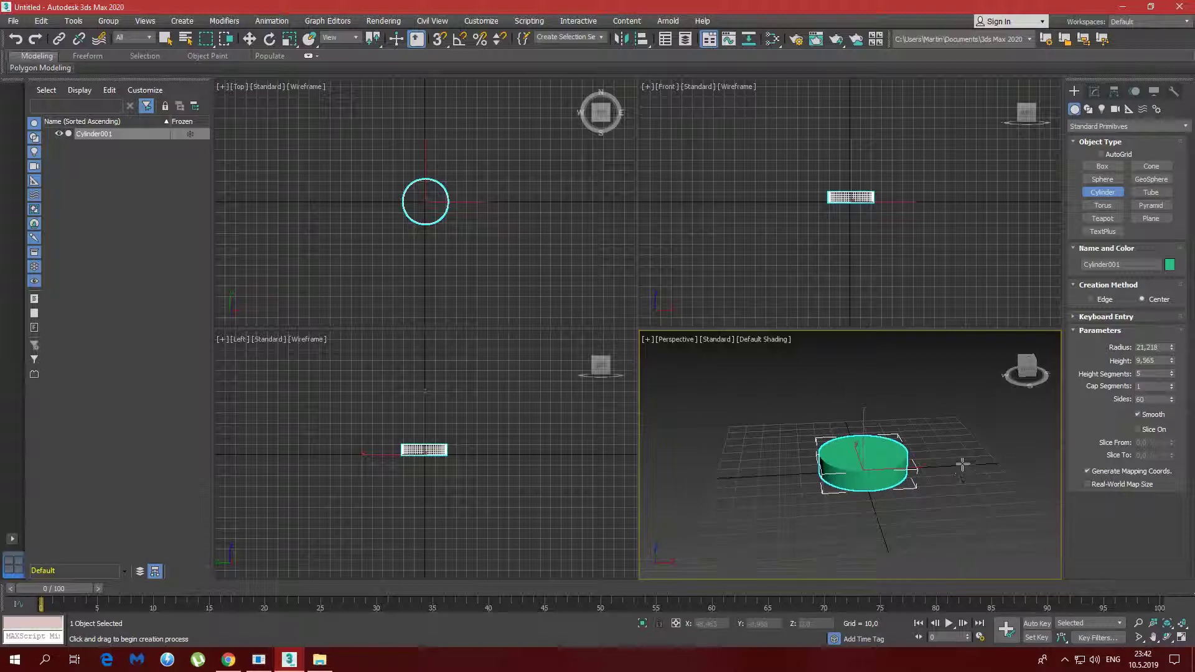
{"action": "right_click", "coordinate": [875, 459]}
{"action": "right_click", "coordinate": [872, 459]}
{"action": "mouse_move", "coordinate": [968, 595]}
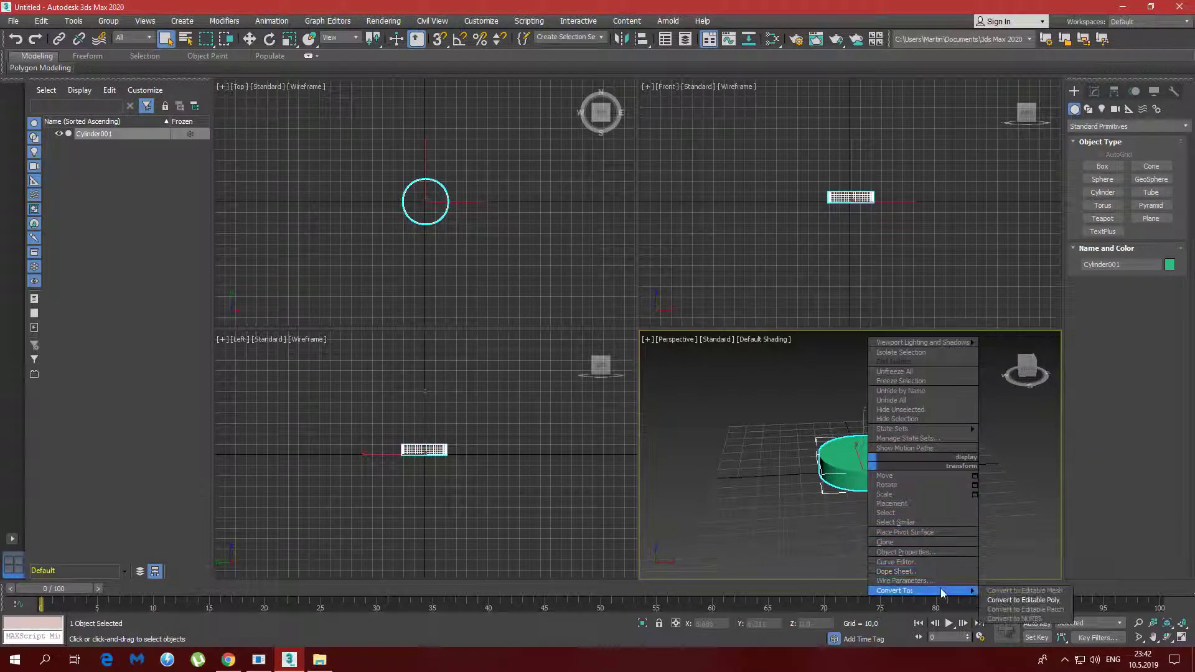
{"action": "left_click", "coordinate": [1014, 599]}
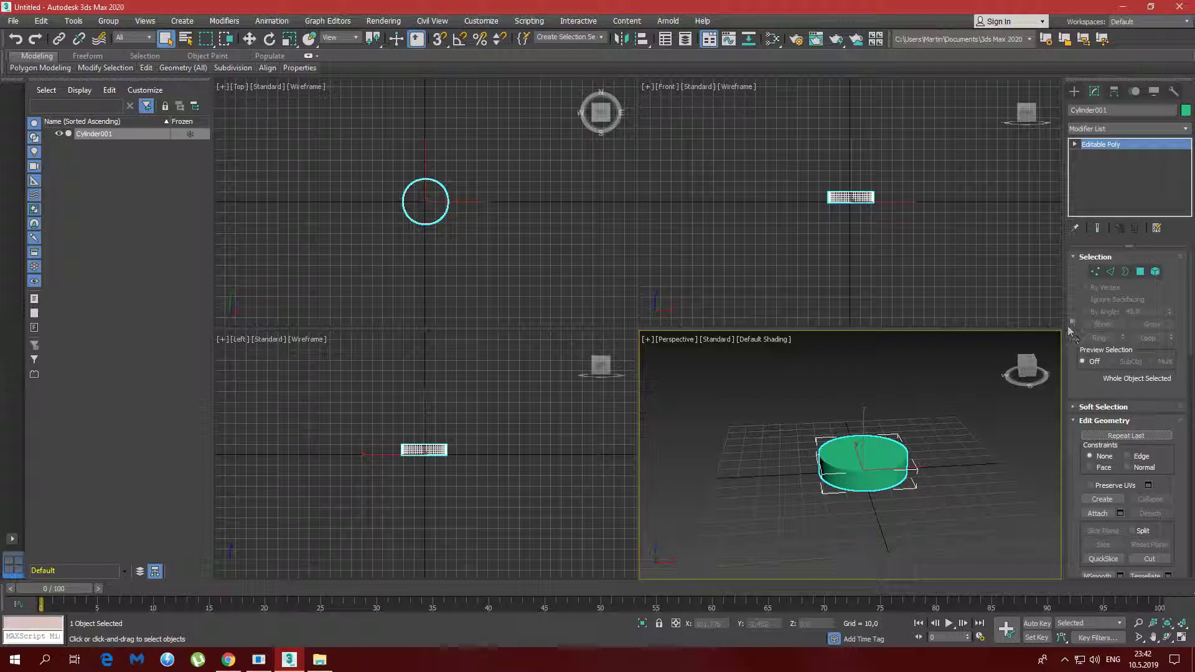
Show edged faces in the Perspective view and inset the cylinder's top polygon twice by 1.0
{"action": "left_click", "coordinate": [1140, 273]}
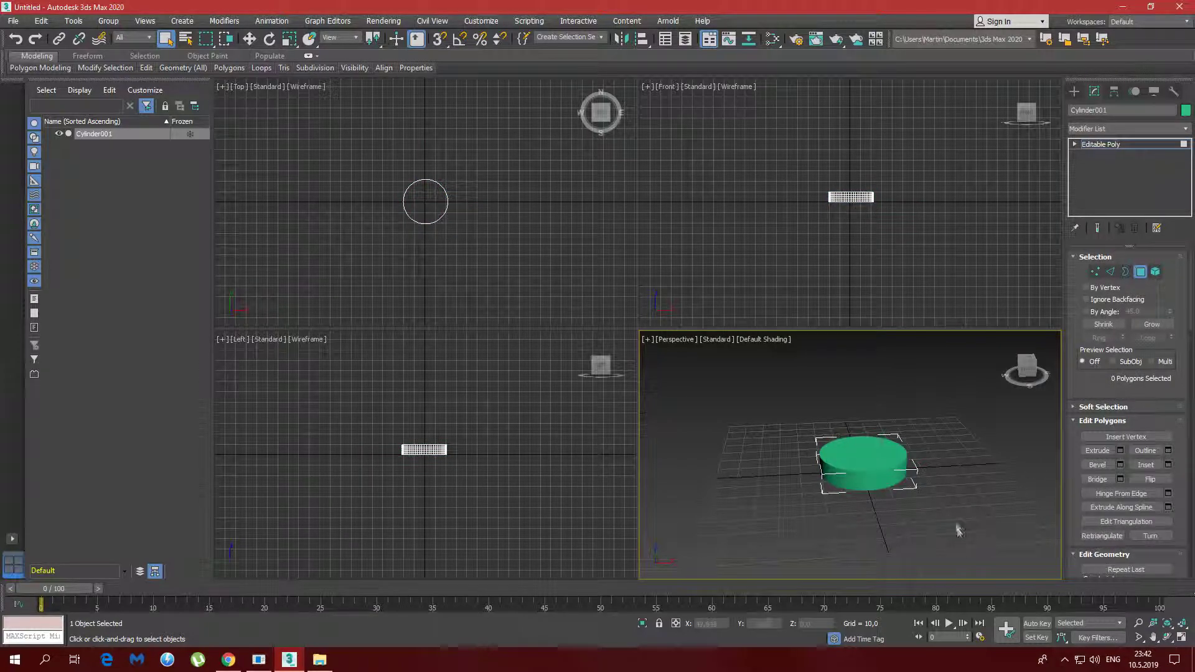
{"action": "key", "text": "F4"}
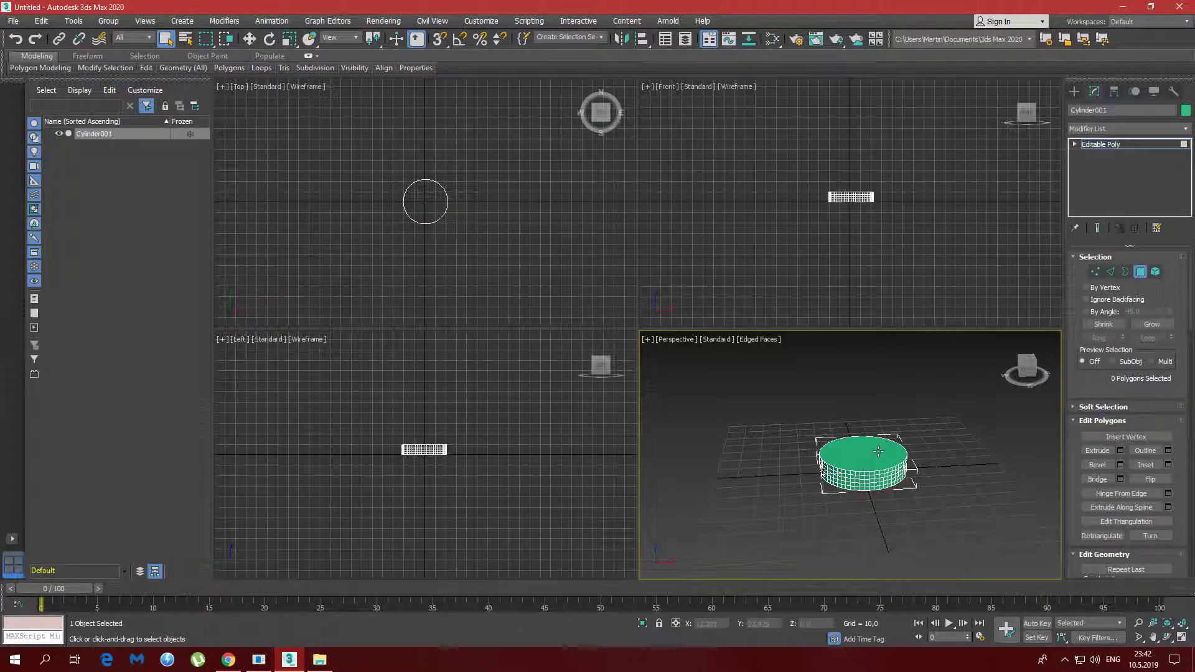
{"action": "left_click", "coordinate": [877, 450]}
{"action": "scroll", "coordinate": [906, 446], "scroll_direction": "up", "scroll_amount": 6}
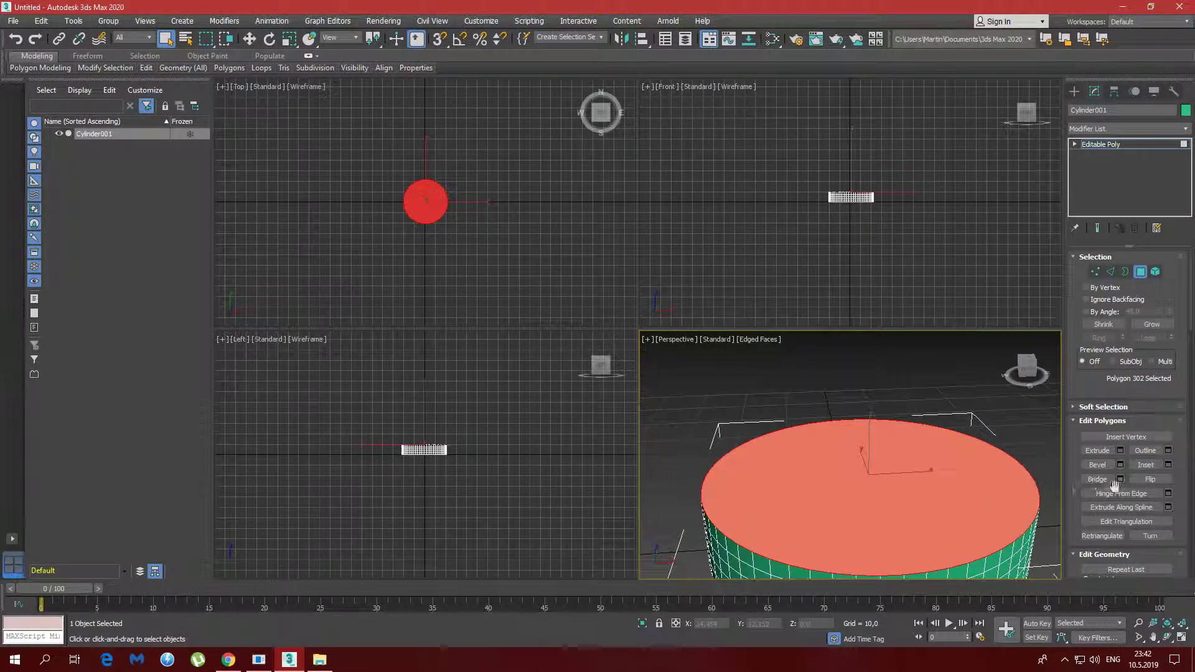
{"action": "left_click", "coordinate": [1169, 465]}
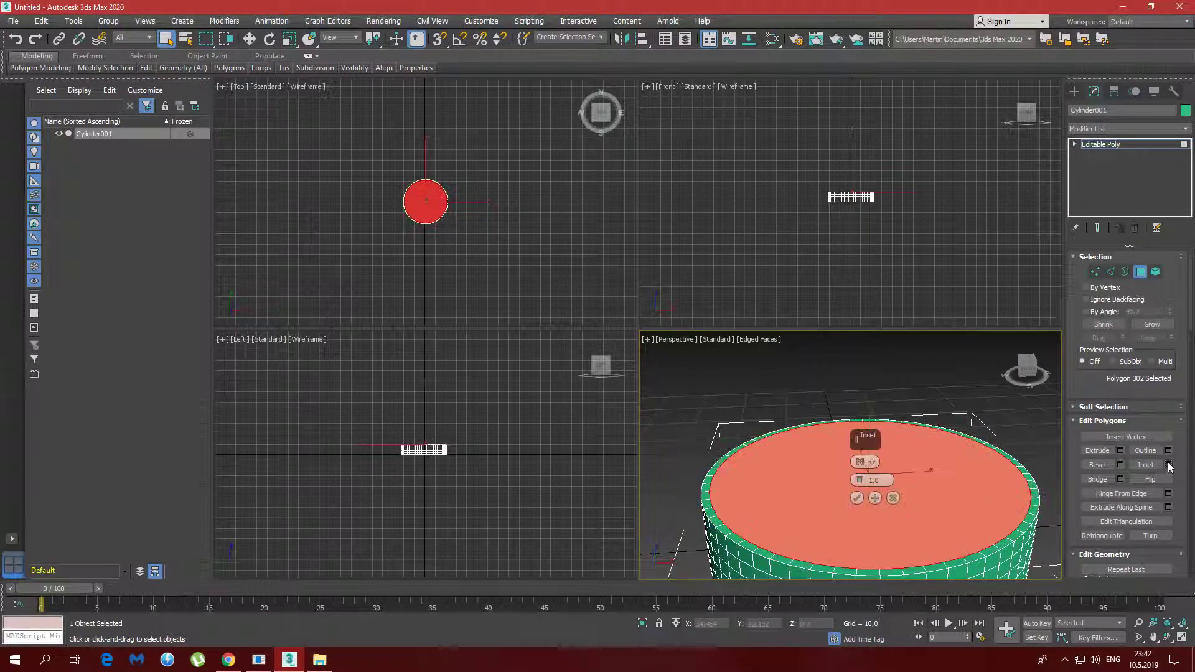
{"action": "left_click", "coordinate": [877, 500]}
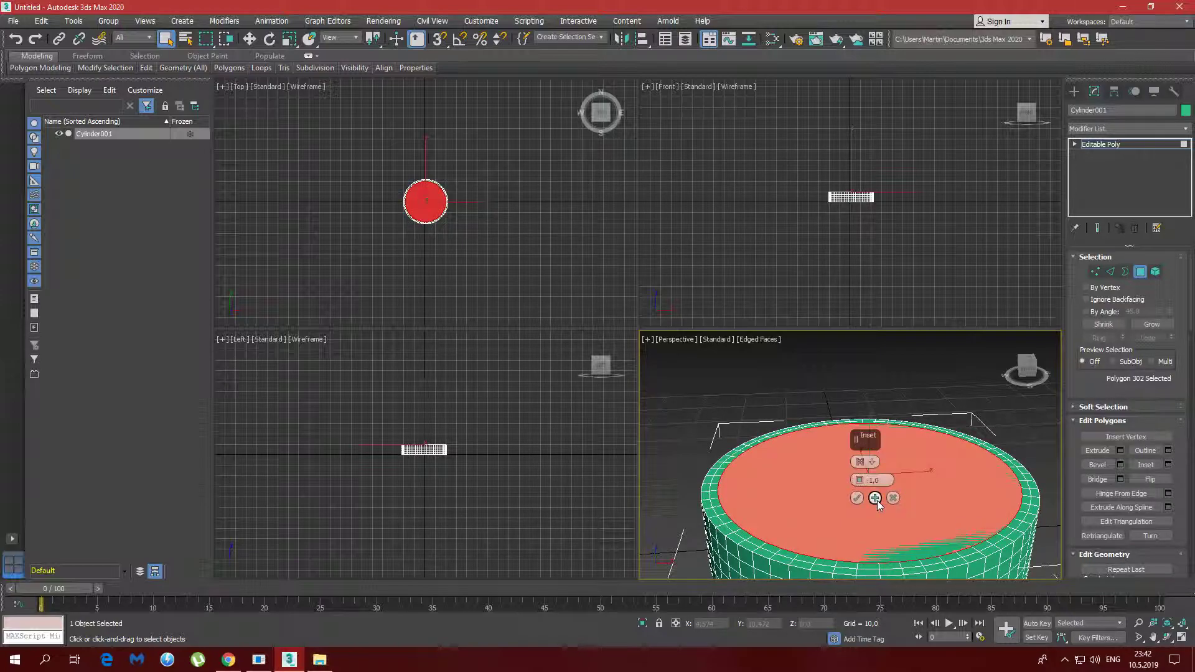
{"action": "left_click", "coordinate": [858, 498]}
Extrude the inset top polygon inward by -4.461 to hollow out the cylinder
{"action": "left_click", "coordinate": [1098, 466]}
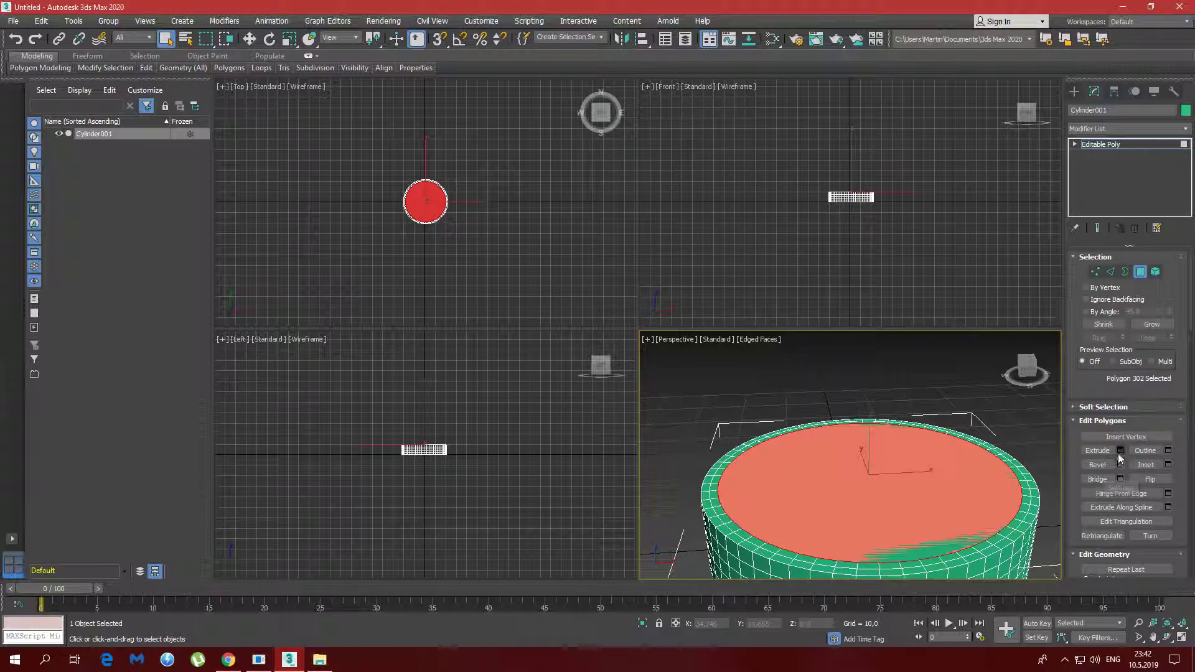
{"action": "key", "text": "z"}
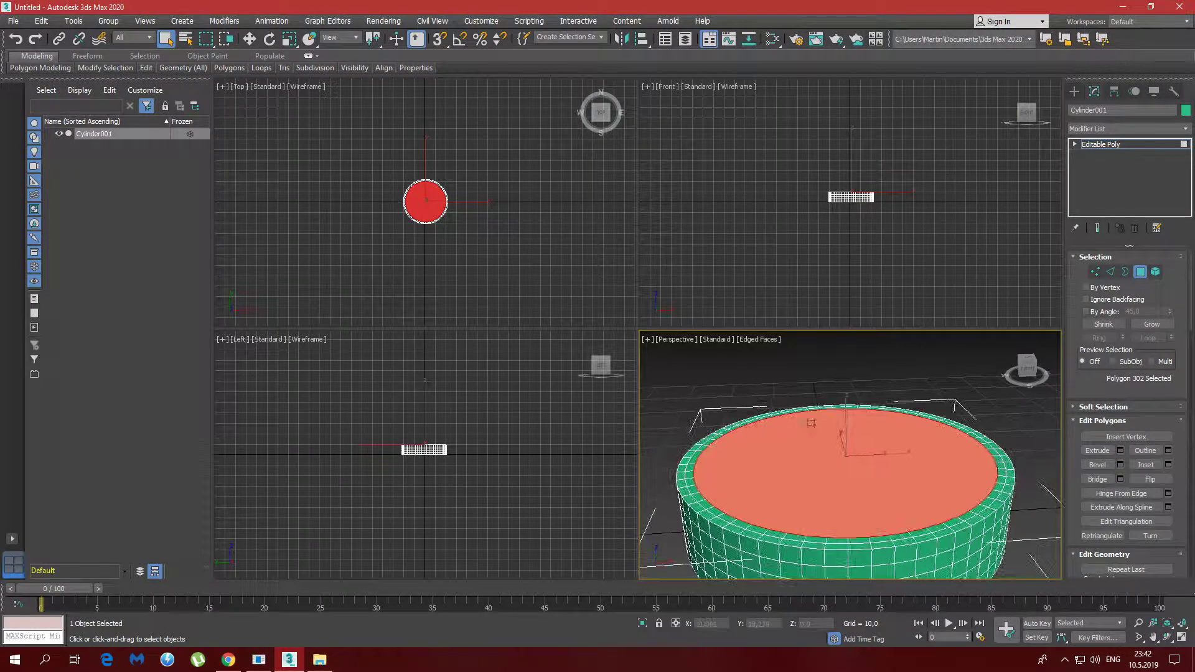
{"action": "left_click", "coordinate": [1119, 450]}
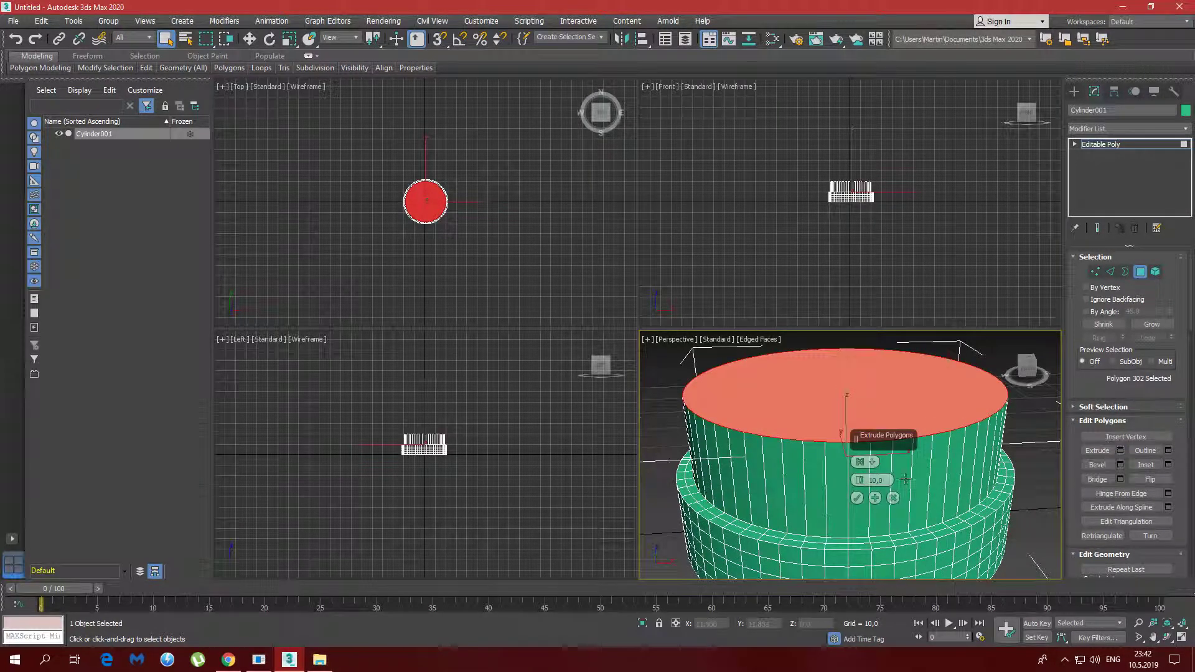
{"action": "left_click_drag", "start_coordinate": [859, 480], "coordinate": [864, 517]}
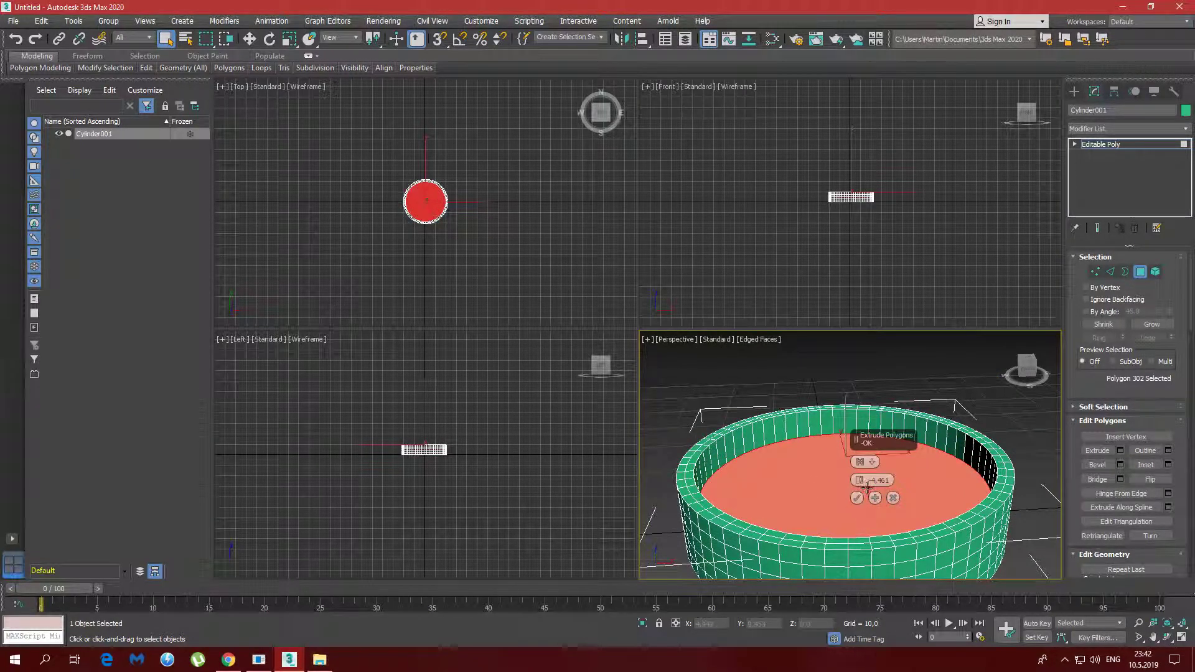
{"action": "left_click", "coordinate": [859, 498]}
Inset the recessed floor polygon by 1.0
{"action": "middle_click_drag", "start_coordinate": [941, 507], "coordinate": [899, 496], "text": "alt"}
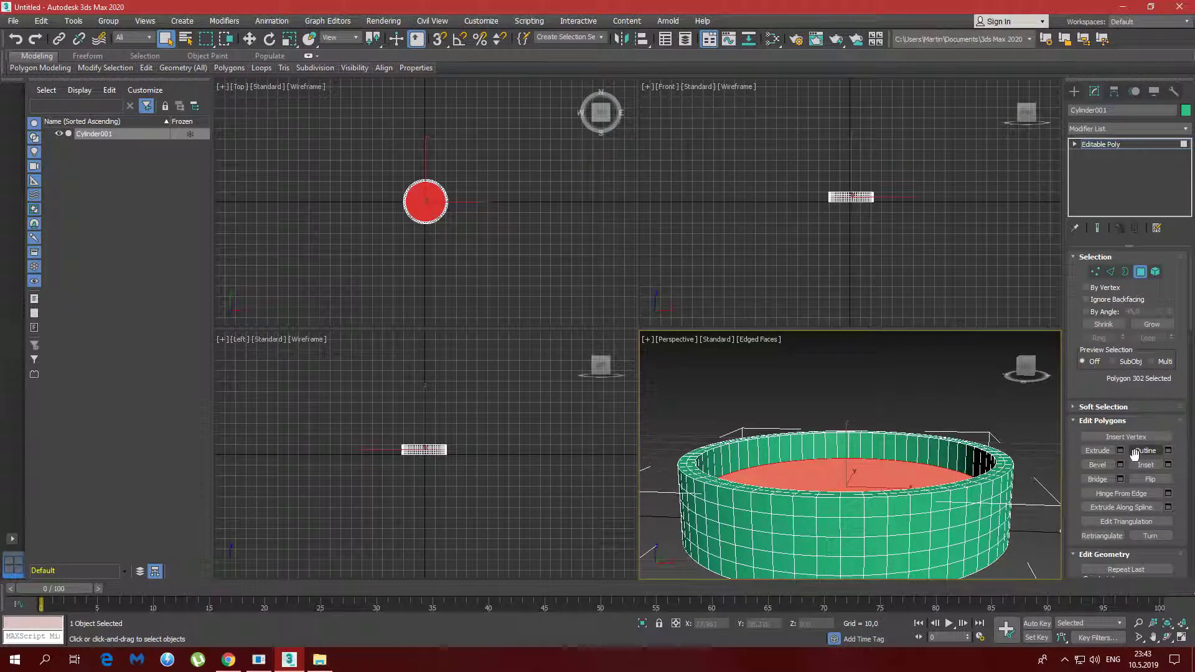
{"action": "middle_click_drag", "start_coordinate": [852, 452], "coordinate": [884, 488]}
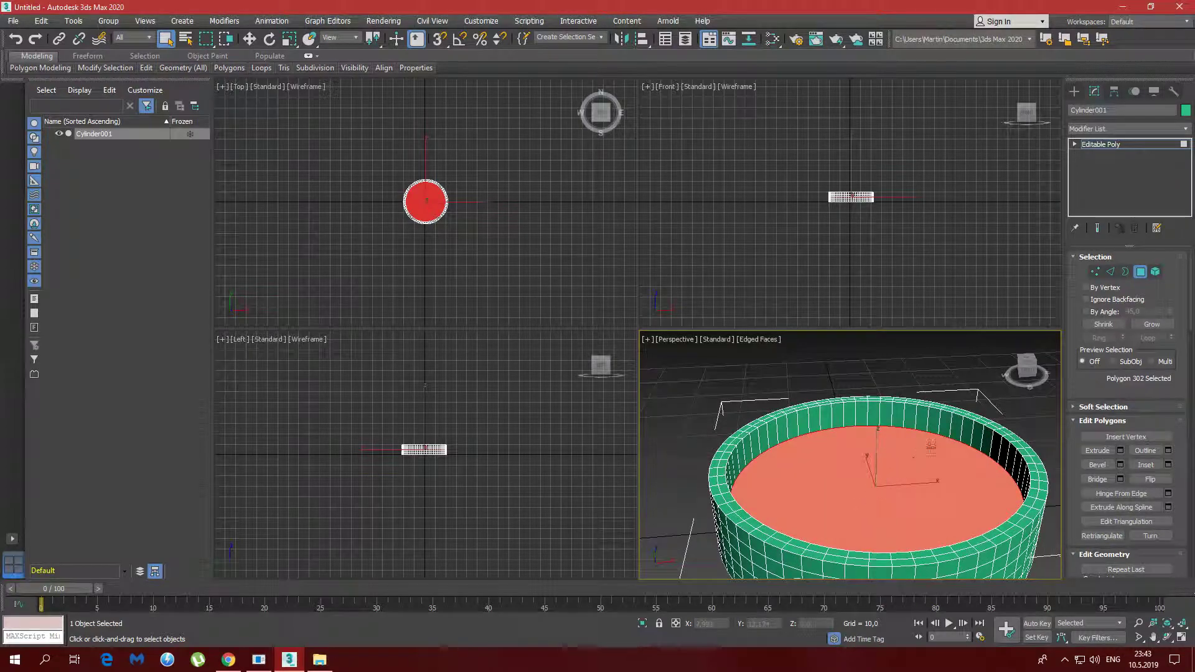
{"action": "left_click", "coordinate": [1169, 465]}
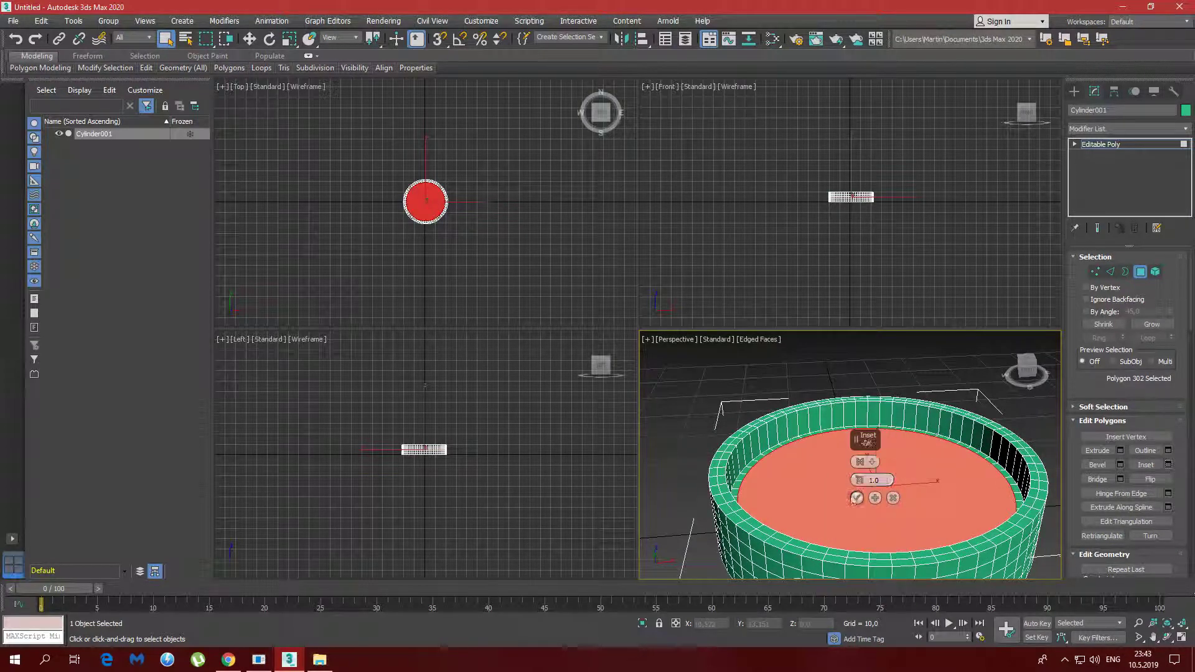
{"action": "left_click", "coordinate": [857, 499]}
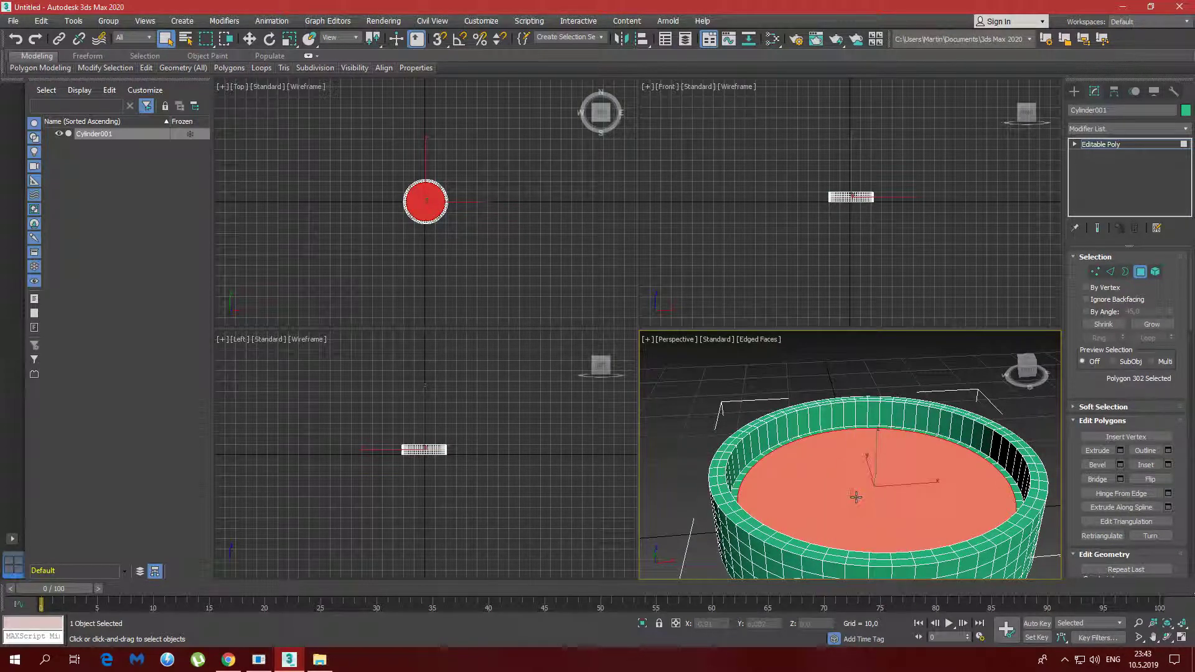
Select the polygon on the underside of the dish and inset it by 1.0
{"action": "left_click", "coordinate": [900, 378]}
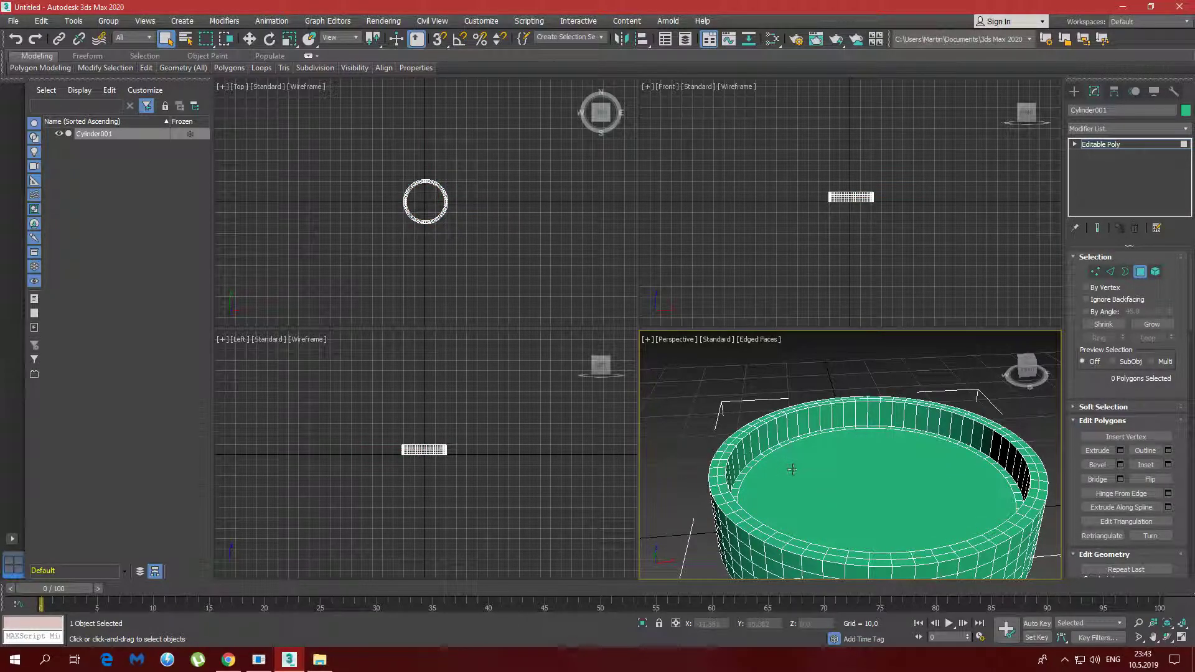
{"action": "middle_click_drag", "start_coordinate": [870, 489], "coordinate": [837, 391], "text": "alt"}
{"action": "left_click", "coordinate": [814, 435]}
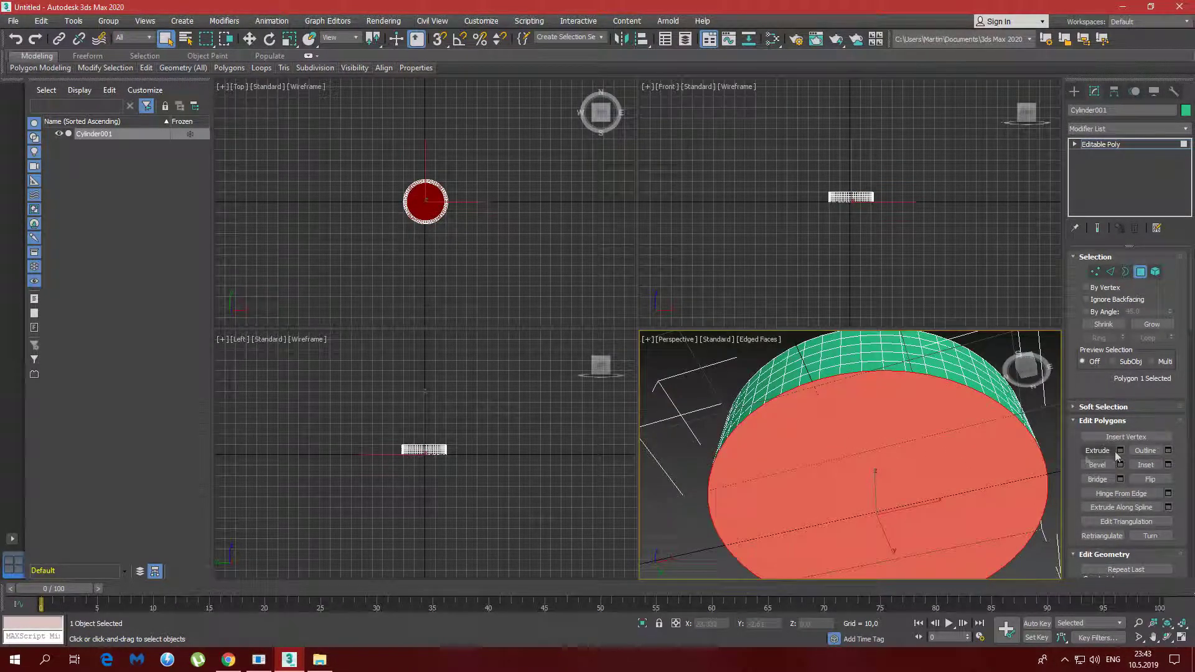
{"action": "left_click", "coordinate": [1169, 465]}
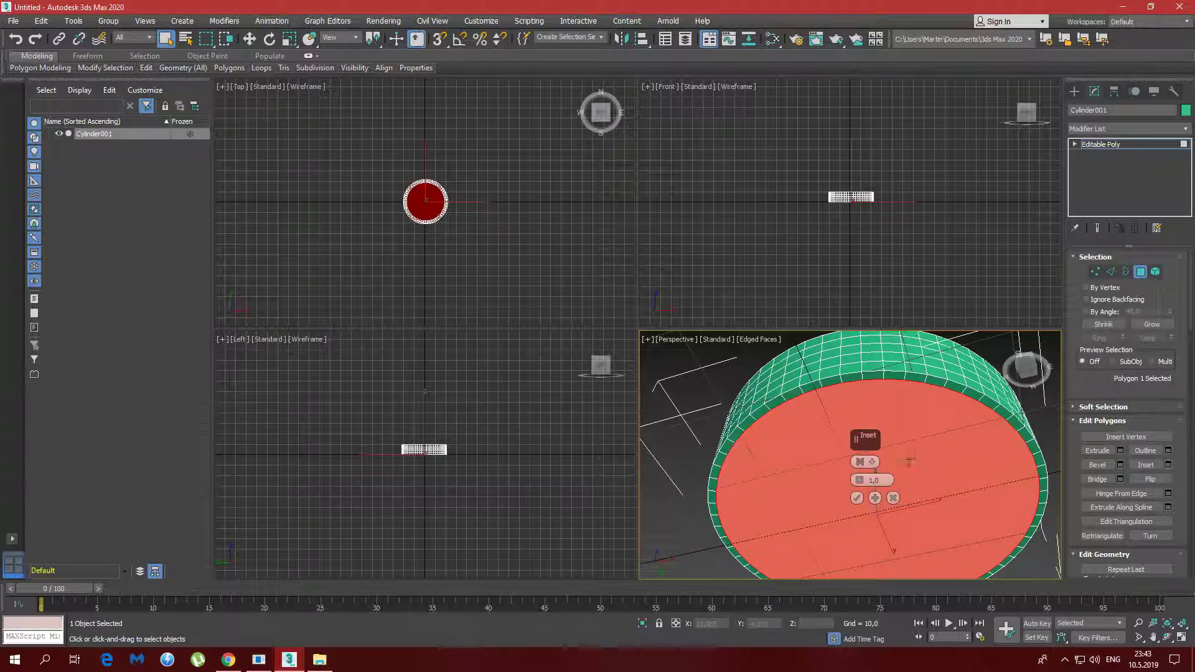
{"action": "left_click", "coordinate": [858, 498]}
Use SwiftLoop to add supporting edge loops to the dish's wall near the rim
{"action": "middle_click_drag", "start_coordinate": [858, 498], "coordinate": [720, 474], "text": "alt"}
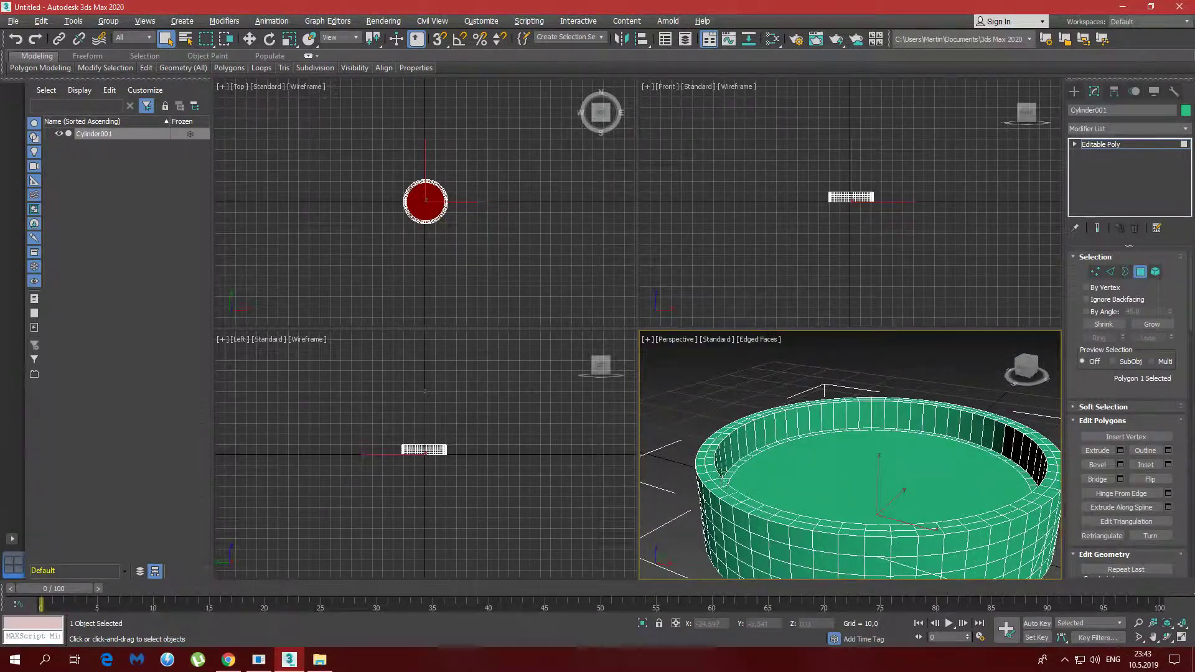
{"action": "left_click", "coordinate": [146, 67]}
{"action": "left_click", "coordinate": [247, 100]}
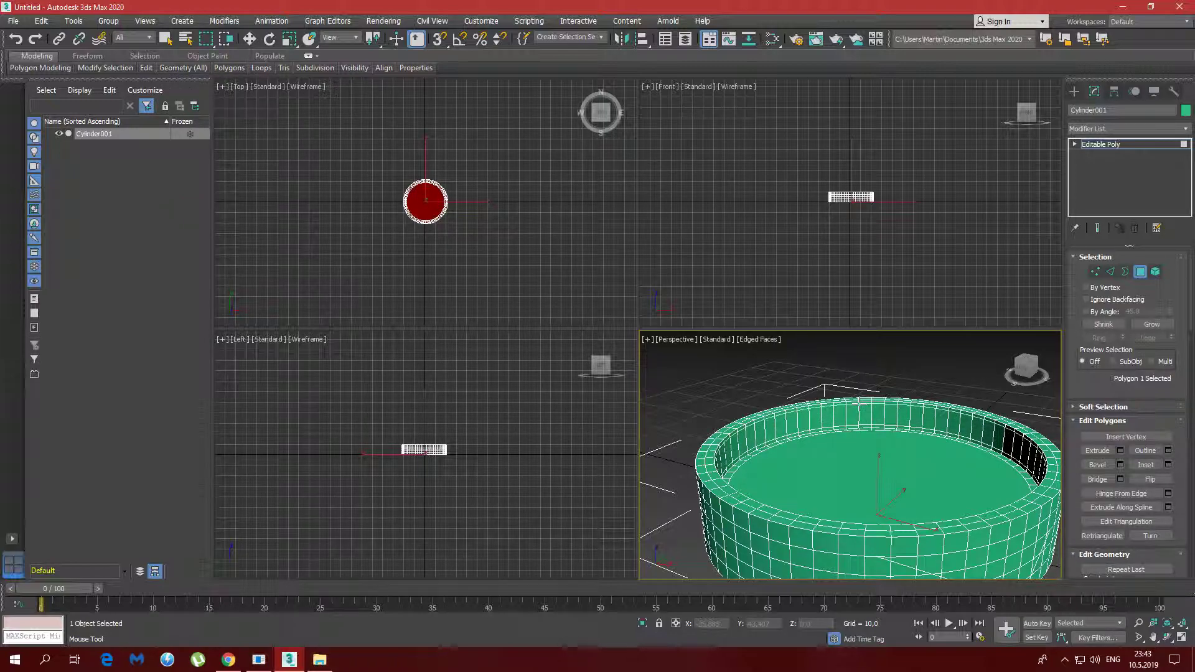
{"action": "middle_click_drag", "start_coordinate": [744, 389], "coordinate": [788, 402]}
{"action": "left_click", "coordinate": [474, 479]}
{"action": "scroll", "coordinate": [458, 488], "scroll_direction": "up", "scroll_amount": 10}
{"action": "mouse_move", "coordinate": [439, 476]}
{"action": "middle_mouse_down"}
{"action": "mouse_move", "coordinate": [424, 464]}
{"action": "mouse_move", "coordinate": [456, 469]}
{"action": "middle_mouse_up"}
{"action": "scroll", "coordinate": [456, 470], "scroll_direction": "up", "scroll_amount": 3}
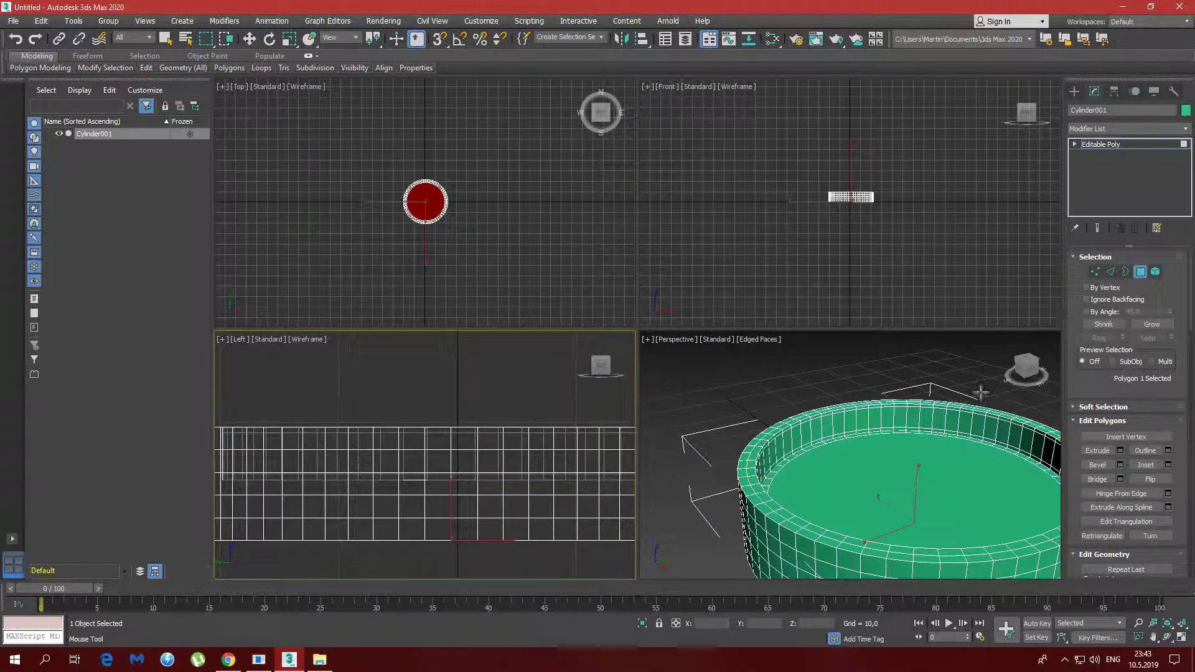
Create a horizontal cylinder across the dish's rim from the Left view, about 2.36 in radius and 23.8 long
{"action": "left_click", "coordinate": [1074, 92]}
{"action": "left_click", "coordinate": [1103, 192]}
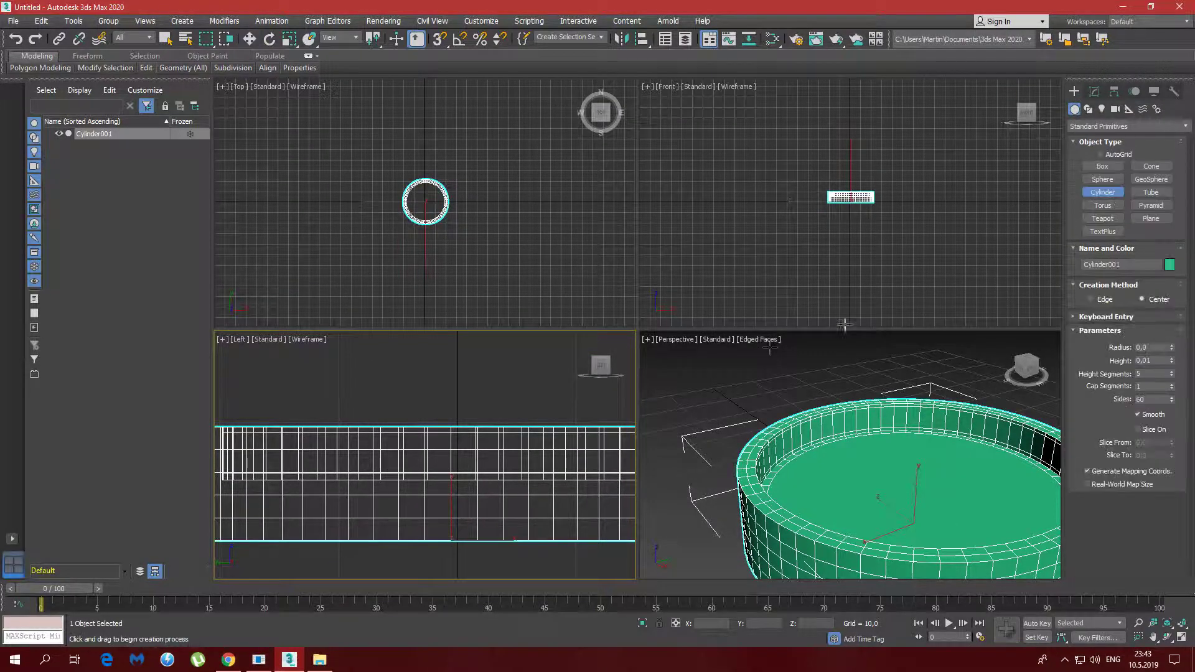
{"action": "left_click_drag", "start_coordinate": [450, 426], "coordinate": [470, 446]}
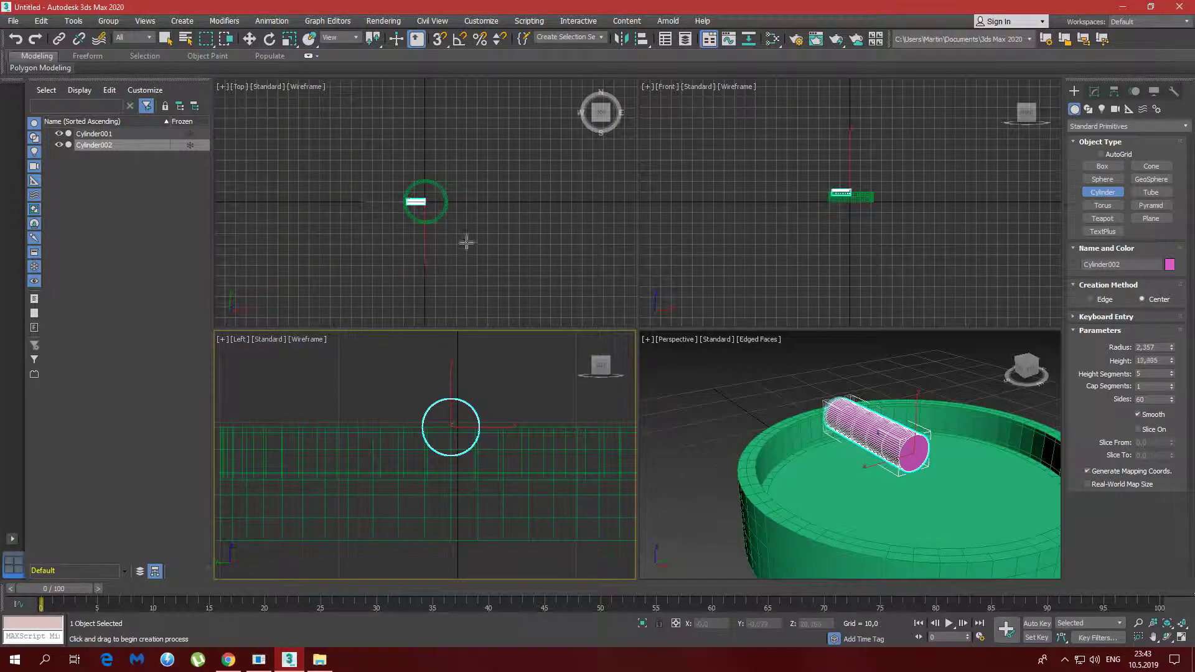
{"action": "left_click", "coordinate": [483, 166]}
{"action": "middle_click_drag", "start_coordinate": [792, 401], "coordinate": [862, 430], "text": "alt"}
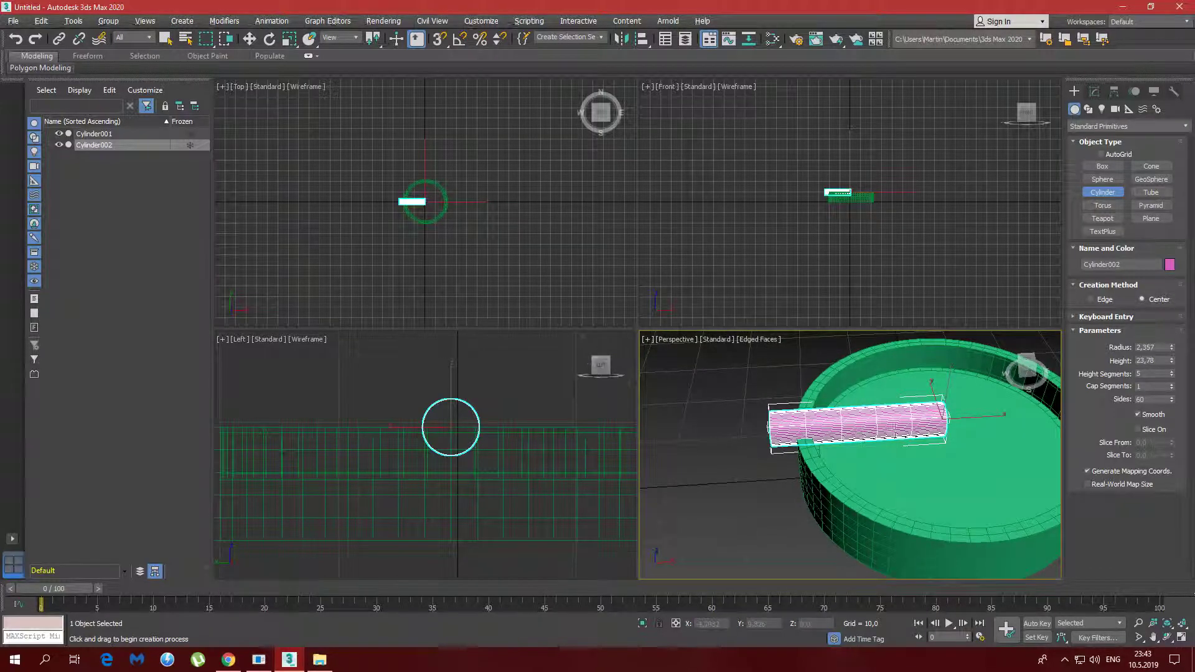
{"action": "key", "text": "w"}
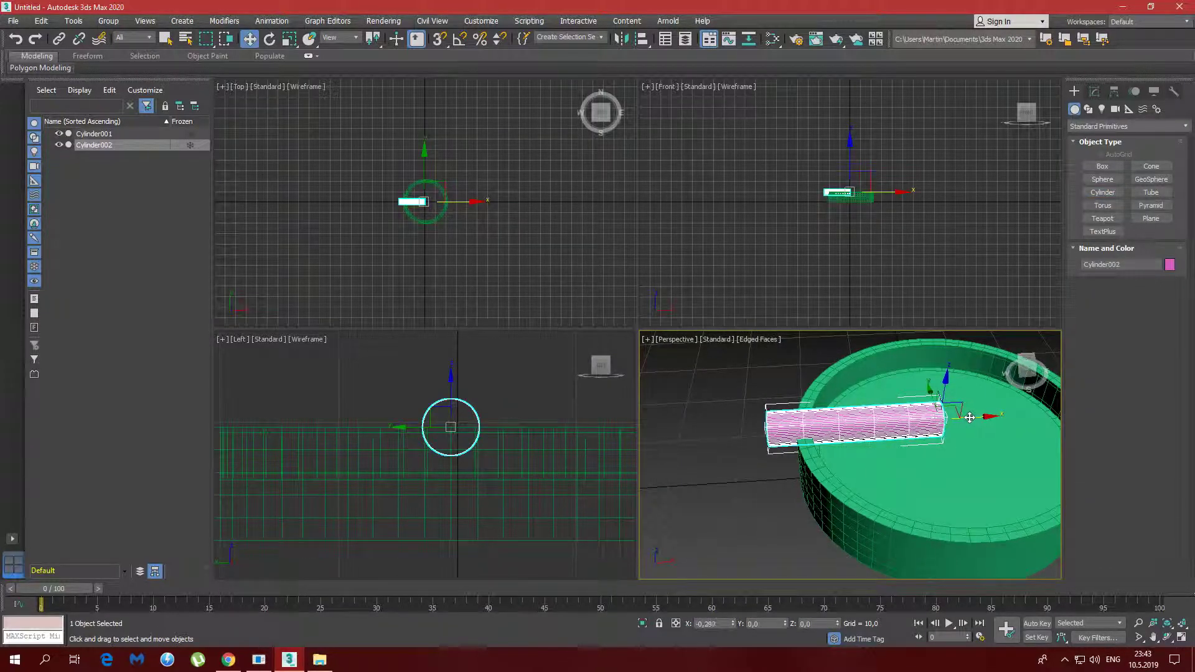
{"action": "middle_click_drag", "start_coordinate": [962, 422], "coordinate": [913, 458], "text": "alt"}
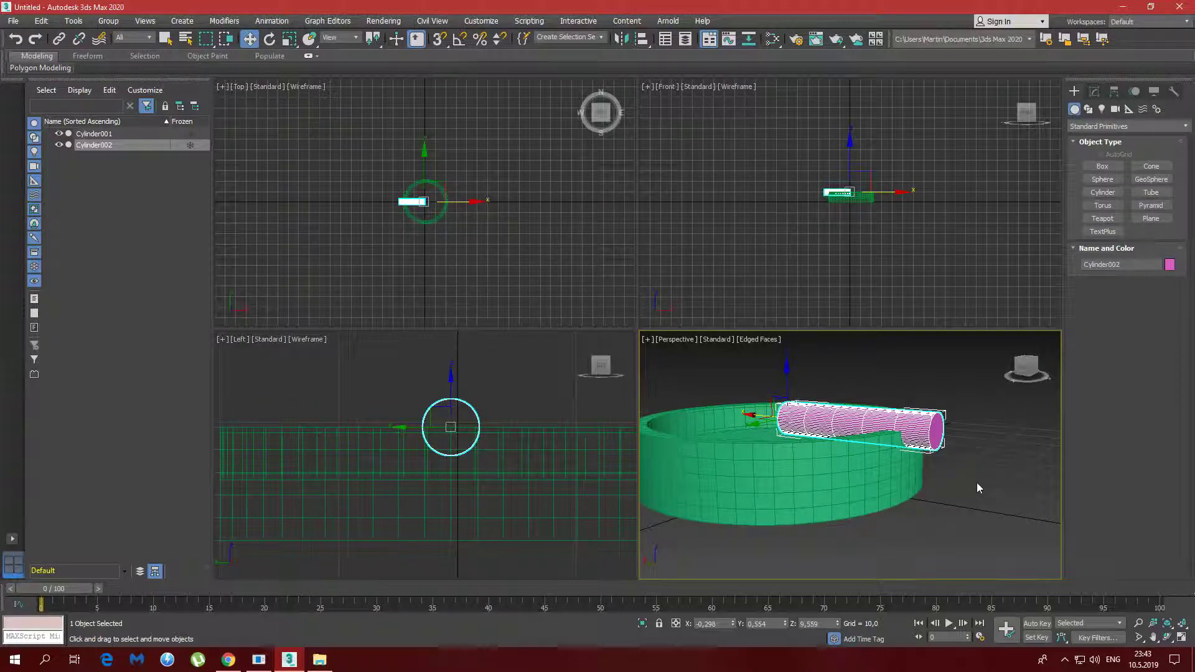
{"action": "middle_click_drag", "start_coordinate": [978, 484], "coordinate": [966, 491], "text": "alt"}
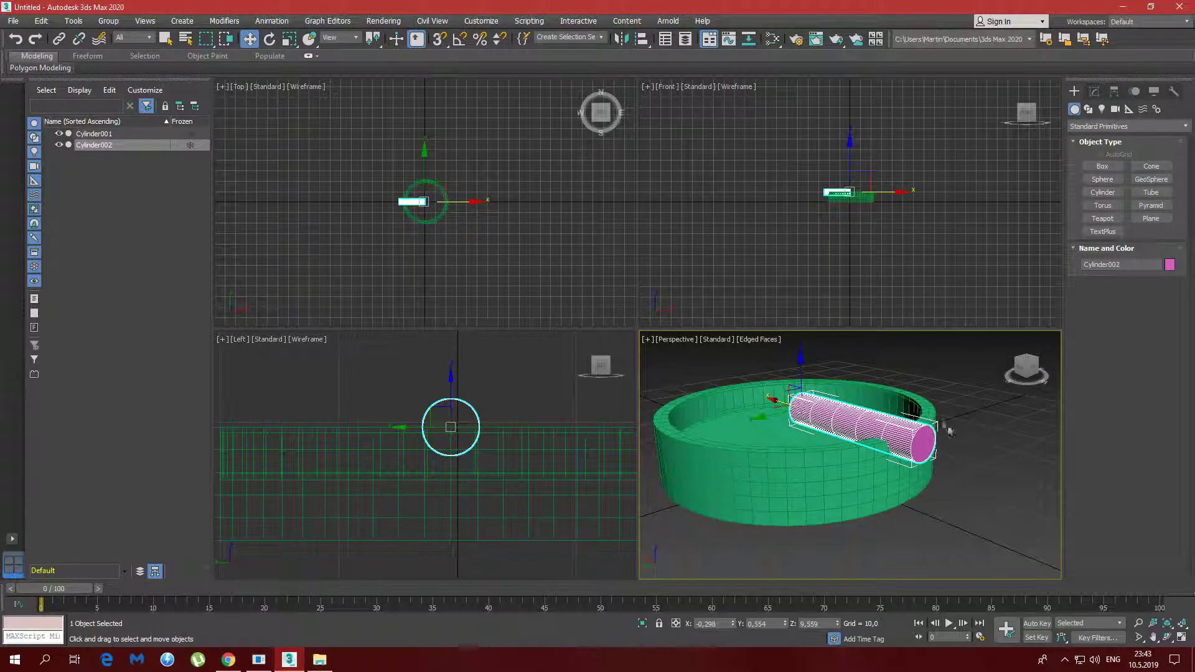
Subtract the small horizontal cylinder from the dish with a Boolean compound object to cut a notch in the rim
{"action": "left_click", "coordinate": [899, 493]}
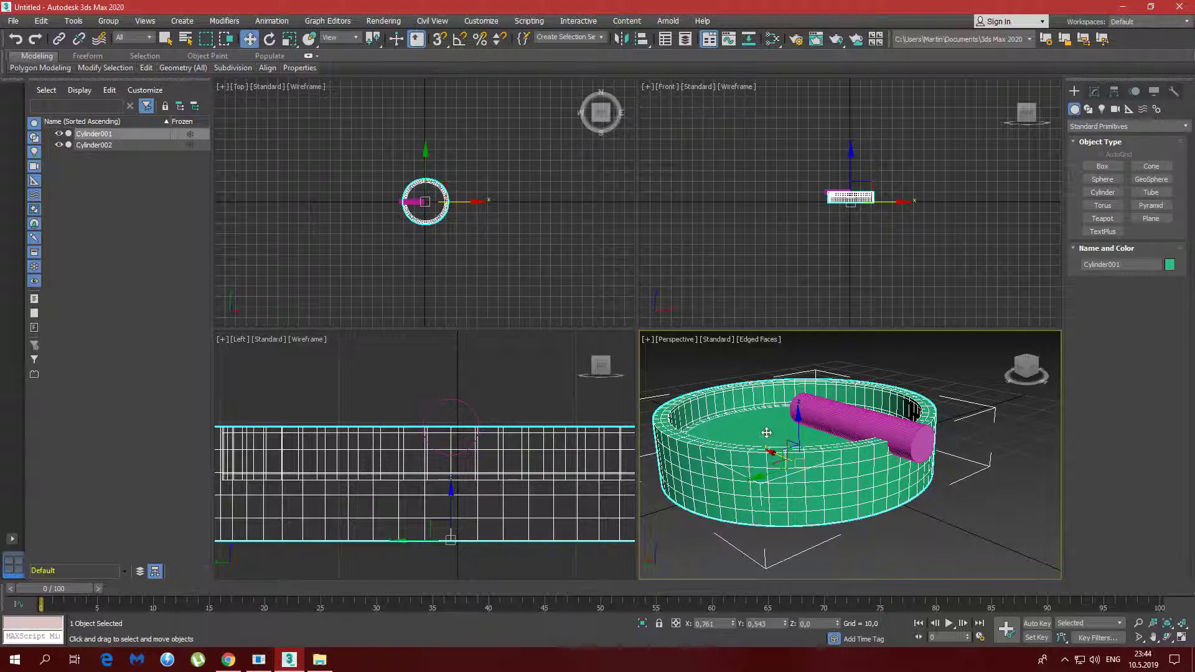
{"action": "left_click", "coordinate": [1114, 127]}
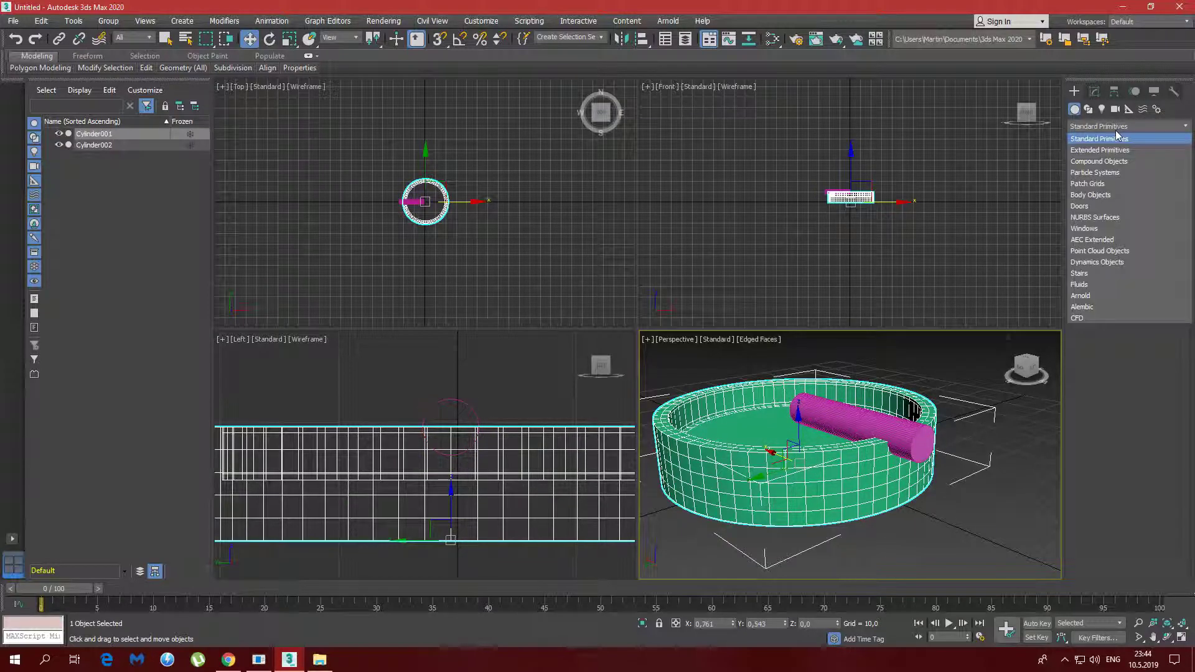
{"action": "left_click", "coordinate": [1121, 162]}
{"action": "left_click", "coordinate": [1151, 232]}
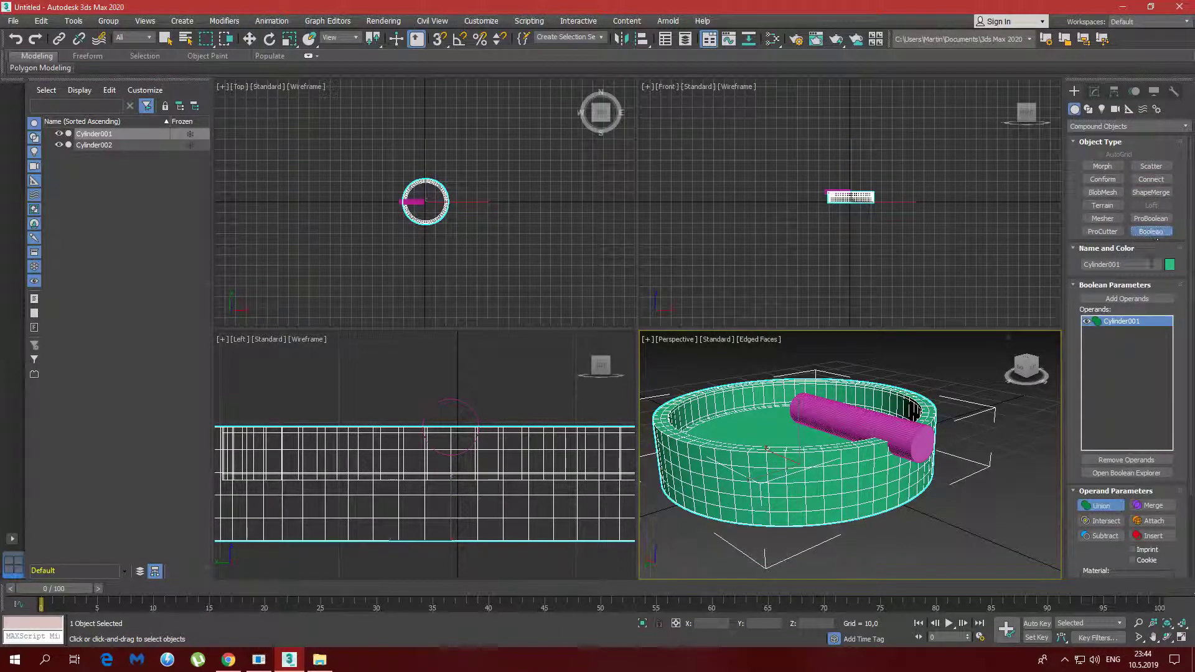
{"action": "left_click", "coordinate": [1130, 300]}
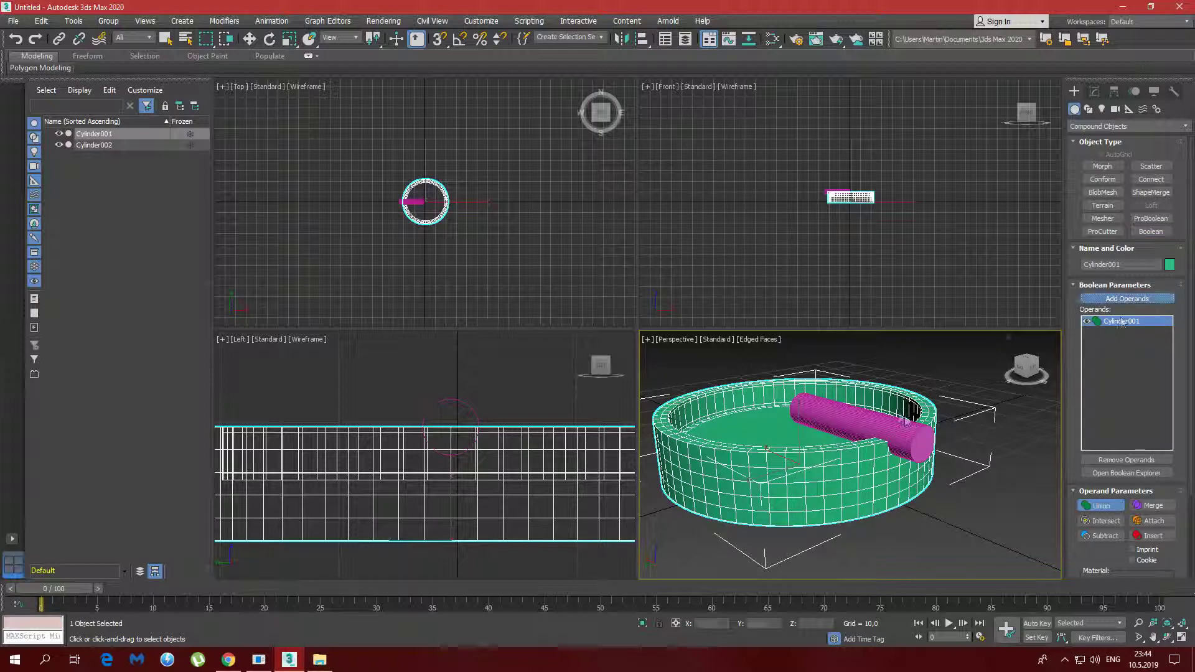
{"action": "left_click", "coordinate": [856, 419]}
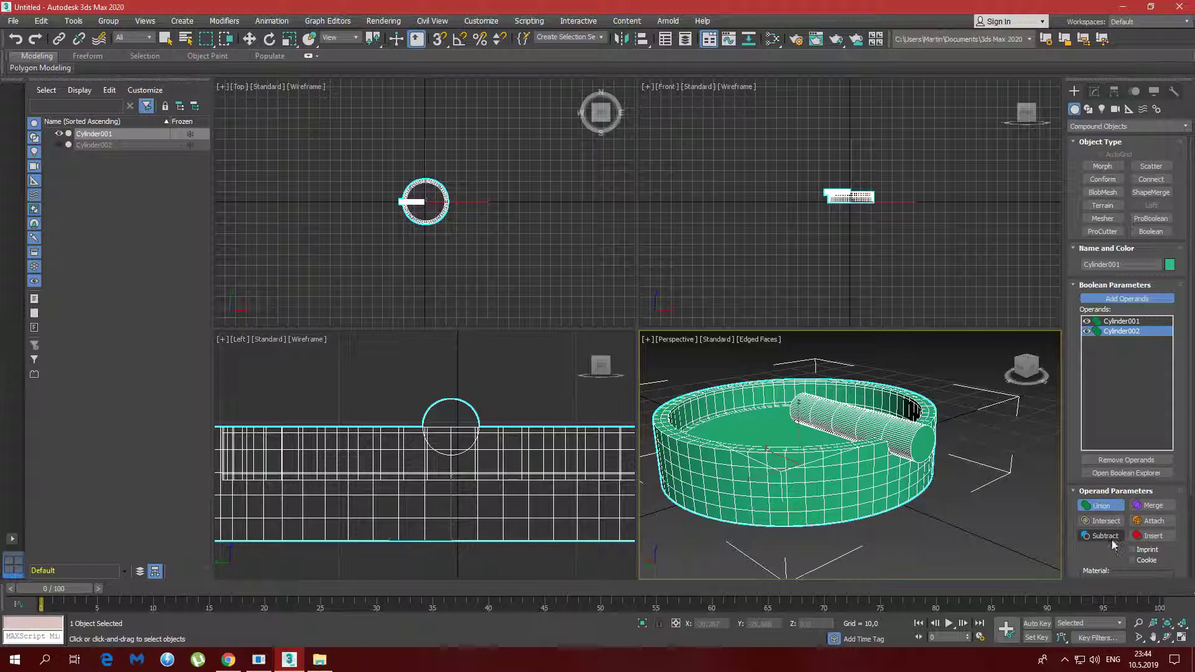
{"action": "left_click", "coordinate": [1086, 537]}
{"action": "middle_click_drag", "start_coordinate": [923, 490], "coordinate": [866, 484], "text": "alt"}
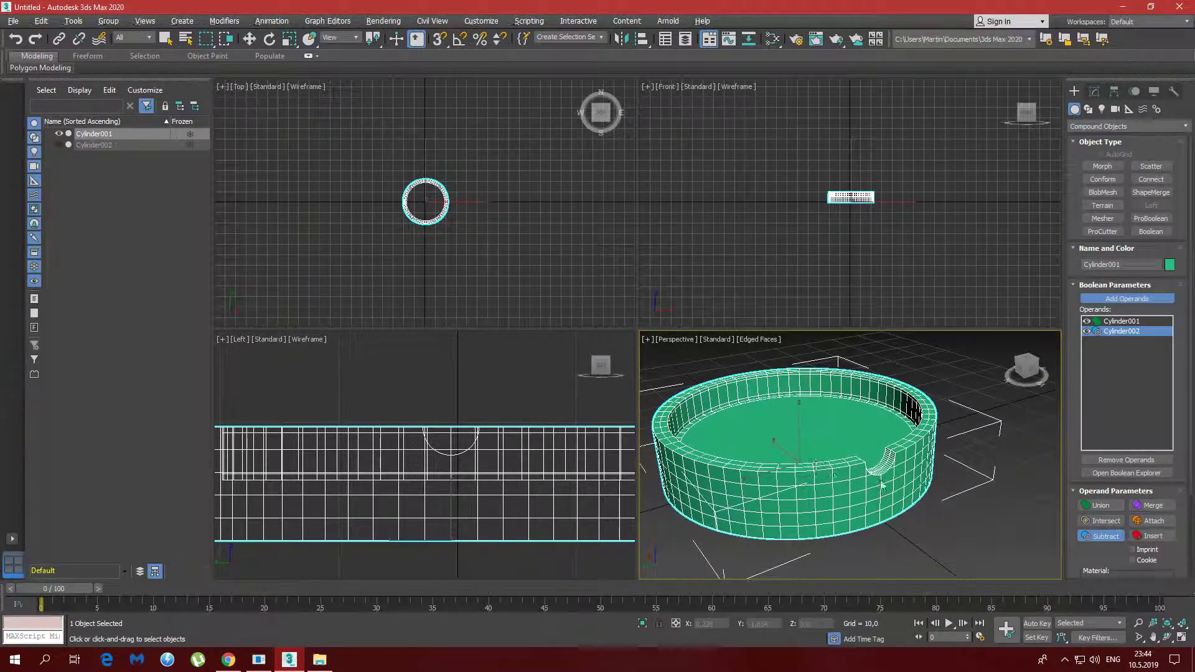
{"action": "scroll", "coordinate": [869, 466], "scroll_direction": "up", "scroll_amount": 4}
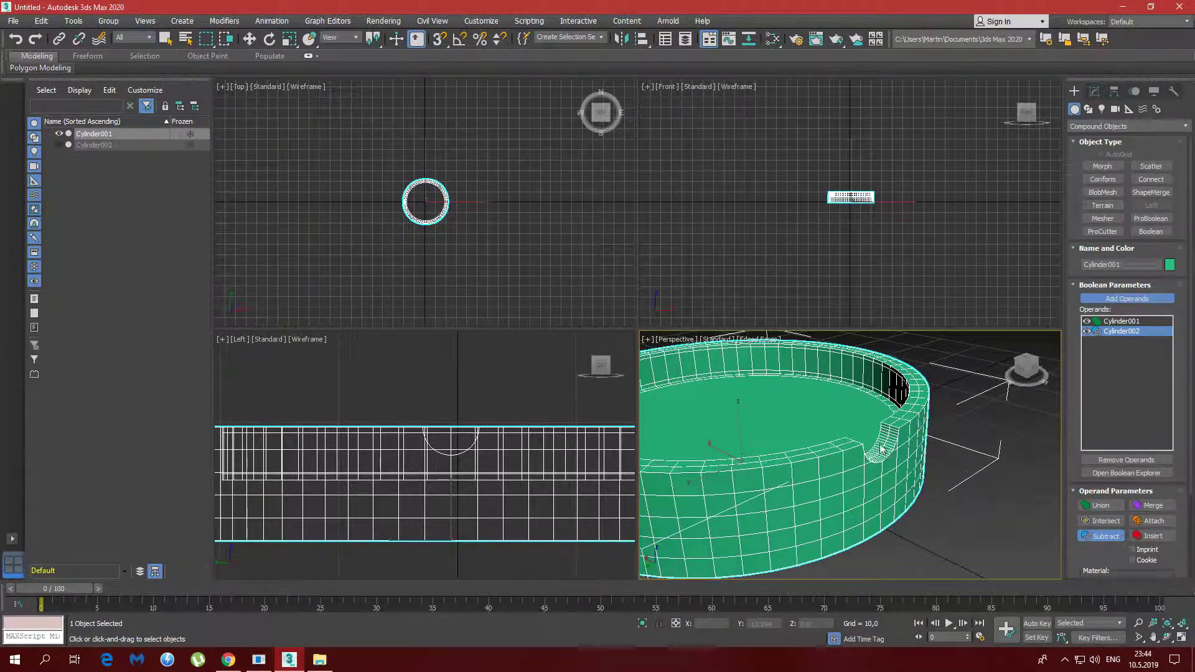
Convert the notched Boolean dish to an Editable Poly
{"action": "key", "text": "w"}
{"action": "left_click", "coordinate": [1095, 91]}
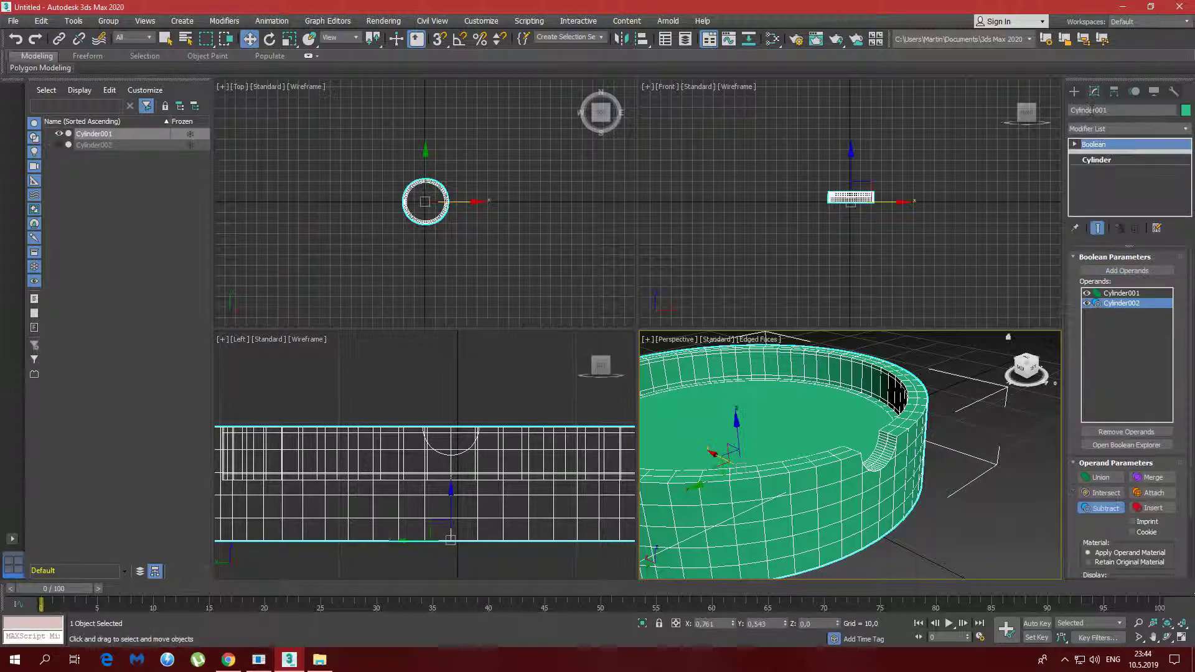
{"action": "right_click", "coordinate": [1101, 180]}
{"action": "left_click", "coordinate": [1125, 270]}
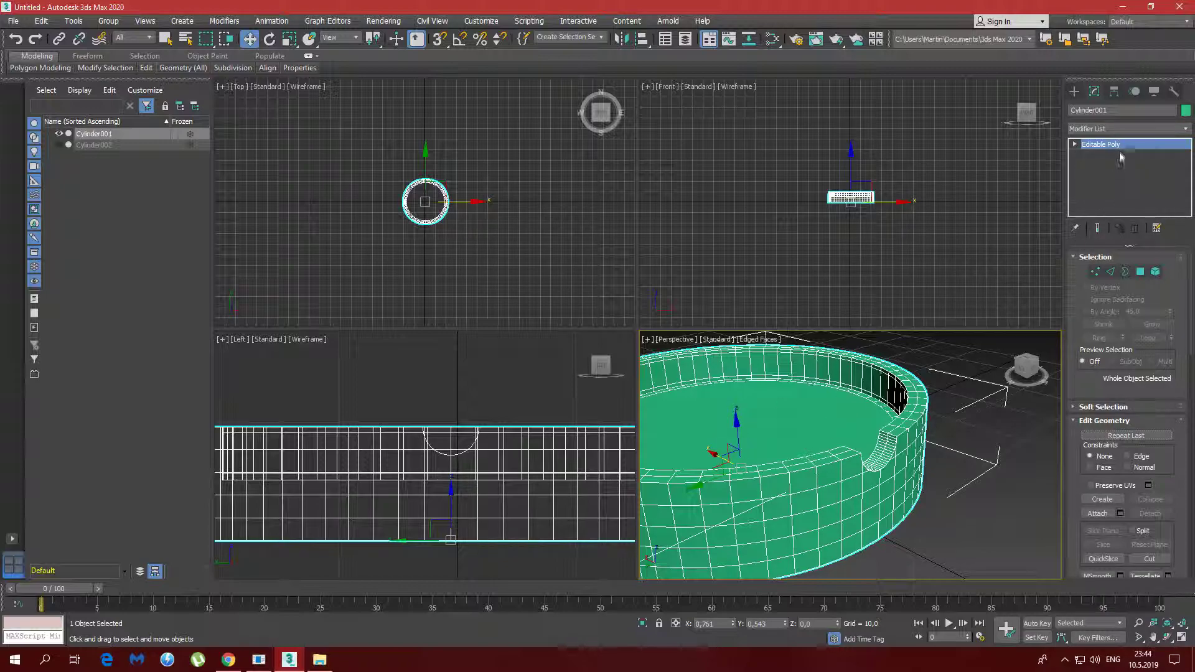
Apply a TurboSmooth modifier to the notched dish
{"action": "left_click", "coordinate": [1126, 129]}
{"action": "scroll", "coordinate": [1189, 411], "scroll_direction": "down", "scroll_amount": 8}
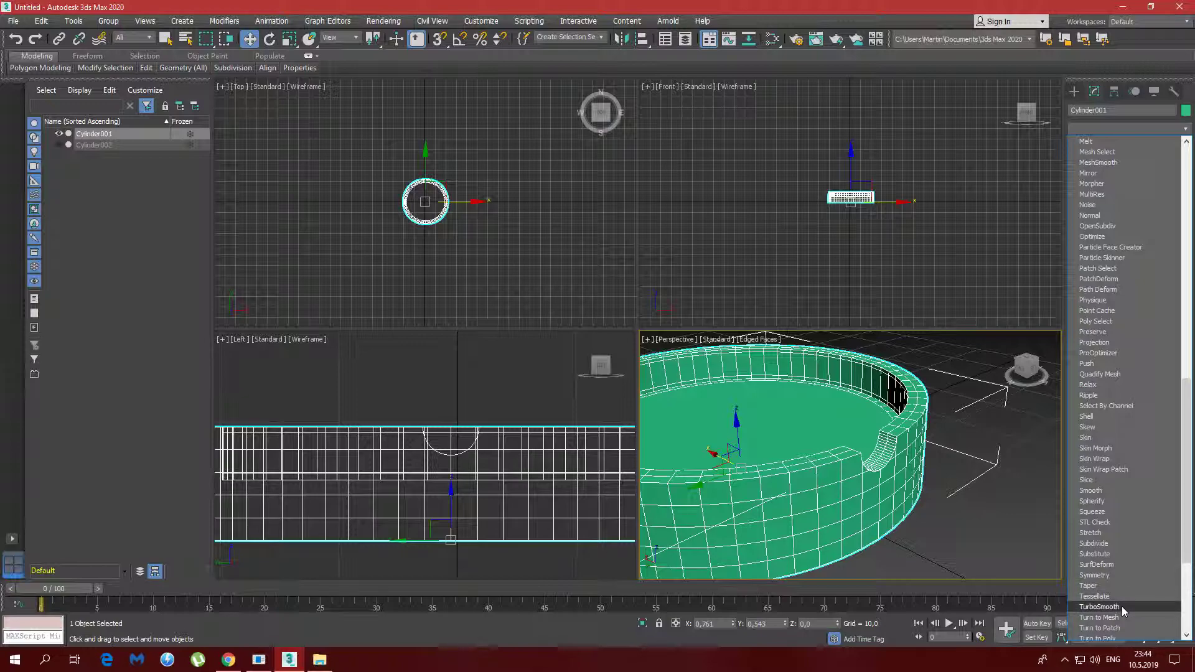
{"action": "left_click", "coordinate": [1099, 607]}
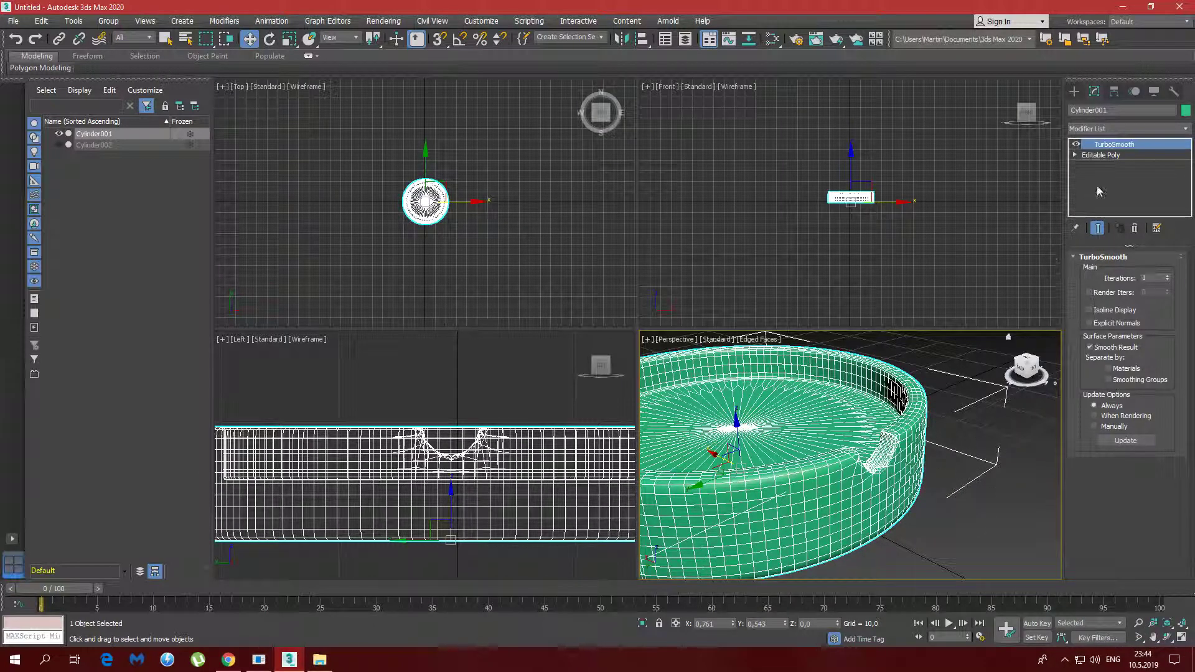
Examine the smoothed notch up close without edged faces, comparing the surface with TurboSmooth switched off and on
{"action": "middle_click_drag", "start_coordinate": [883, 457], "coordinate": [891, 458], "text": "alt"}
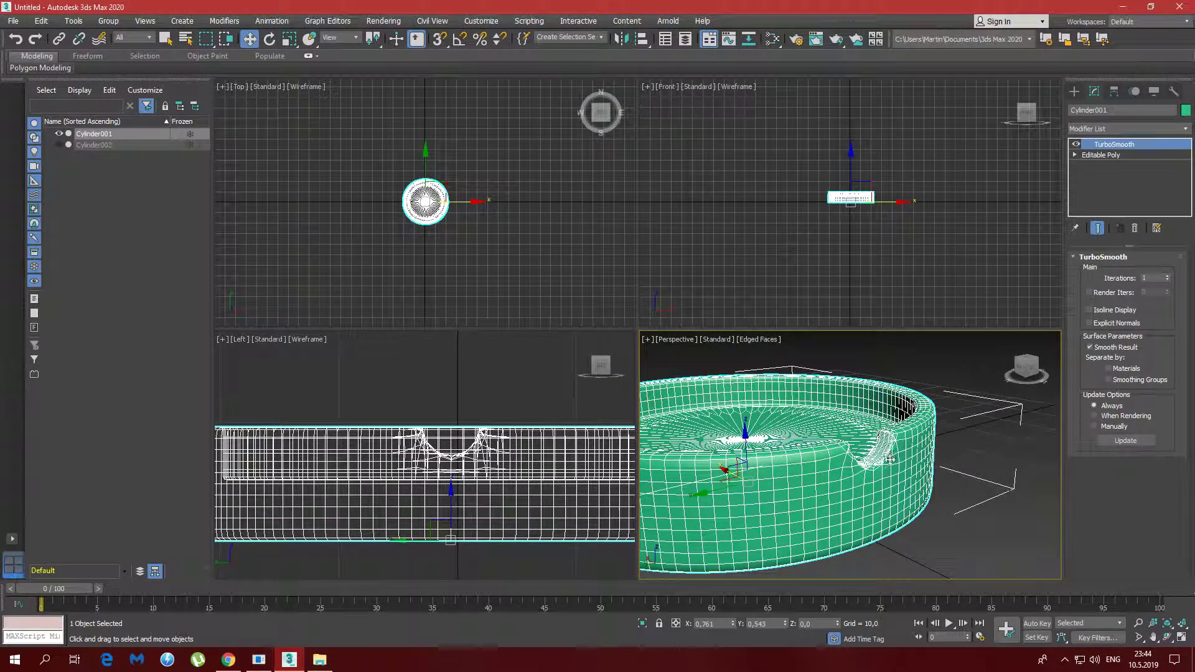
{"action": "key", "text": "F4"}
{"action": "scroll", "coordinate": [878, 468], "scroll_direction": "up", "scroll_amount": 8}
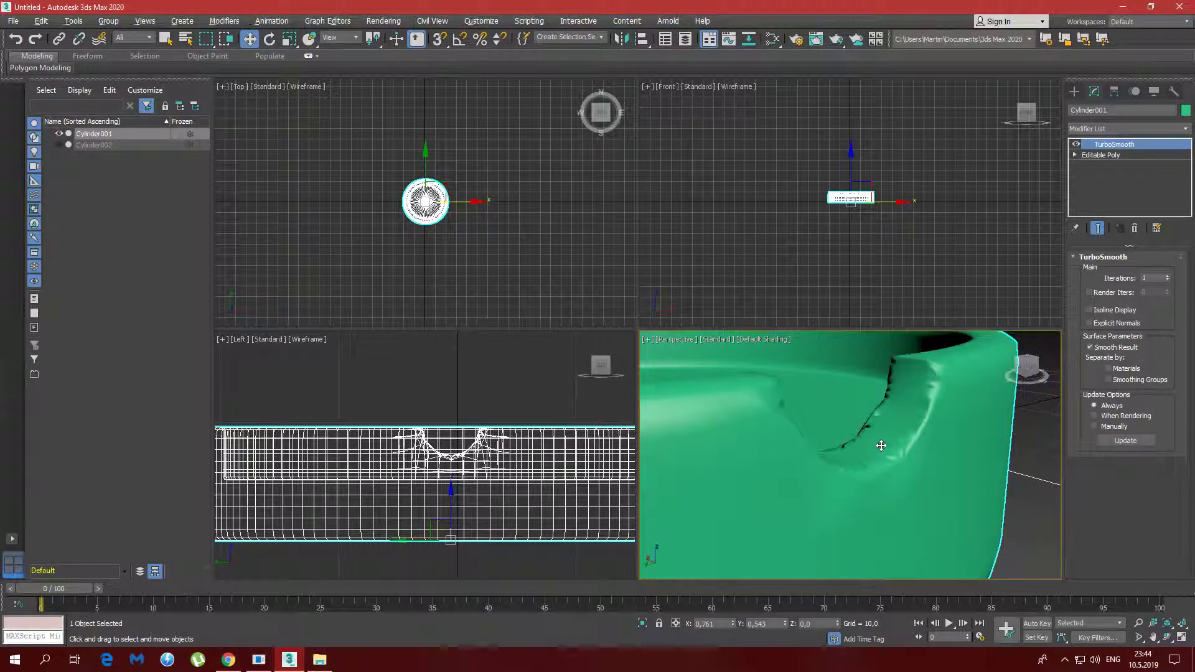
{"action": "middle_click_drag", "start_coordinate": [828, 460], "coordinate": [879, 473], "text": "alt"}
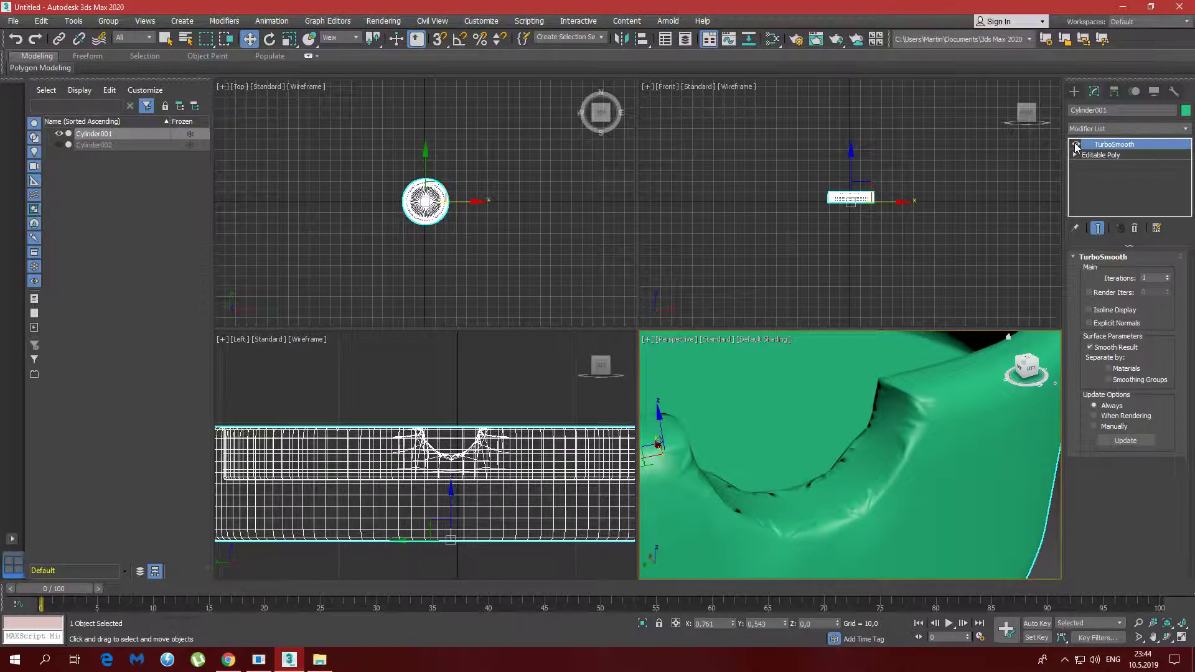
{"action": "left_click", "coordinate": [1076, 145]}
{"action": "left_click", "coordinate": [1076, 145]}
{"action": "middle_click_drag", "start_coordinate": [945, 403], "coordinate": [966, 385]}
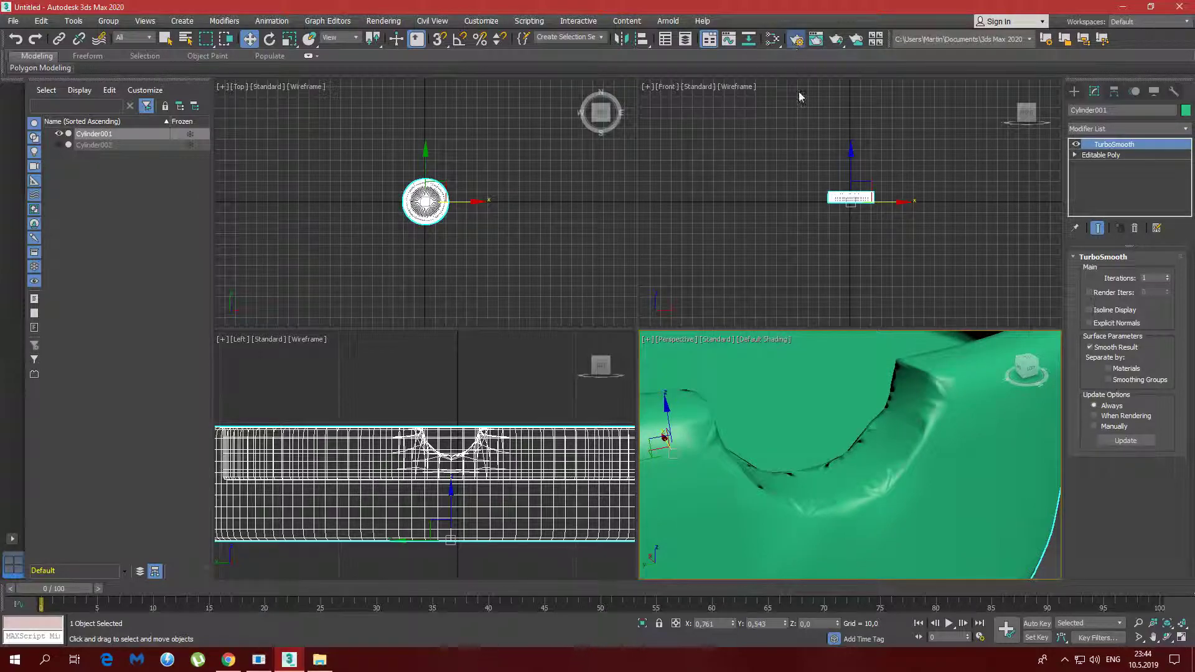
Render the Perspective view of the notch with the HDTV (video) output size at 1920 x 1080, and close the render windows
{"action": "left_click", "coordinate": [797, 39]}
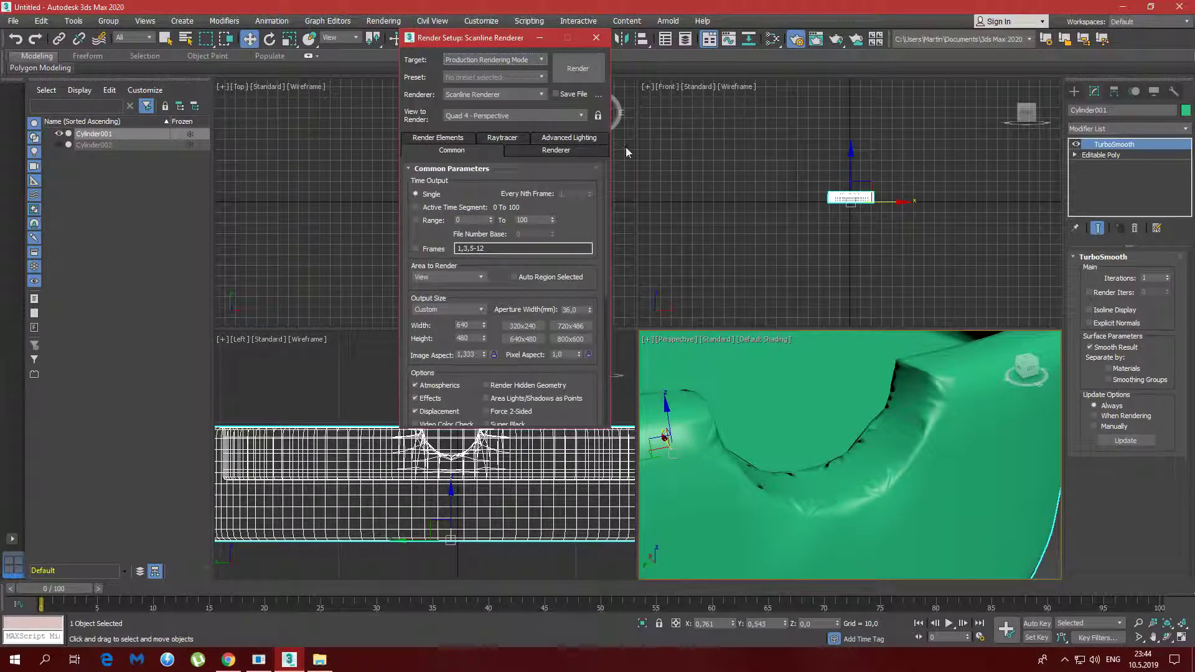
{"action": "left_click", "coordinate": [456, 310]}
{"action": "left_click", "coordinate": [449, 466]}
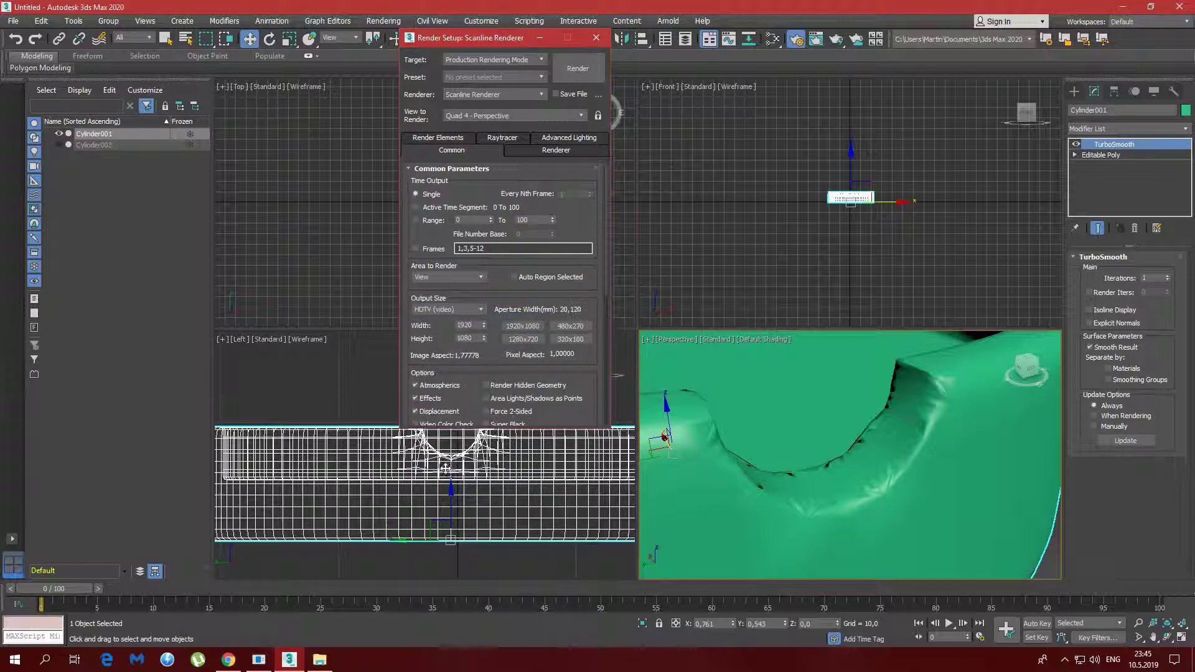
{"action": "left_click", "coordinate": [578, 69]}
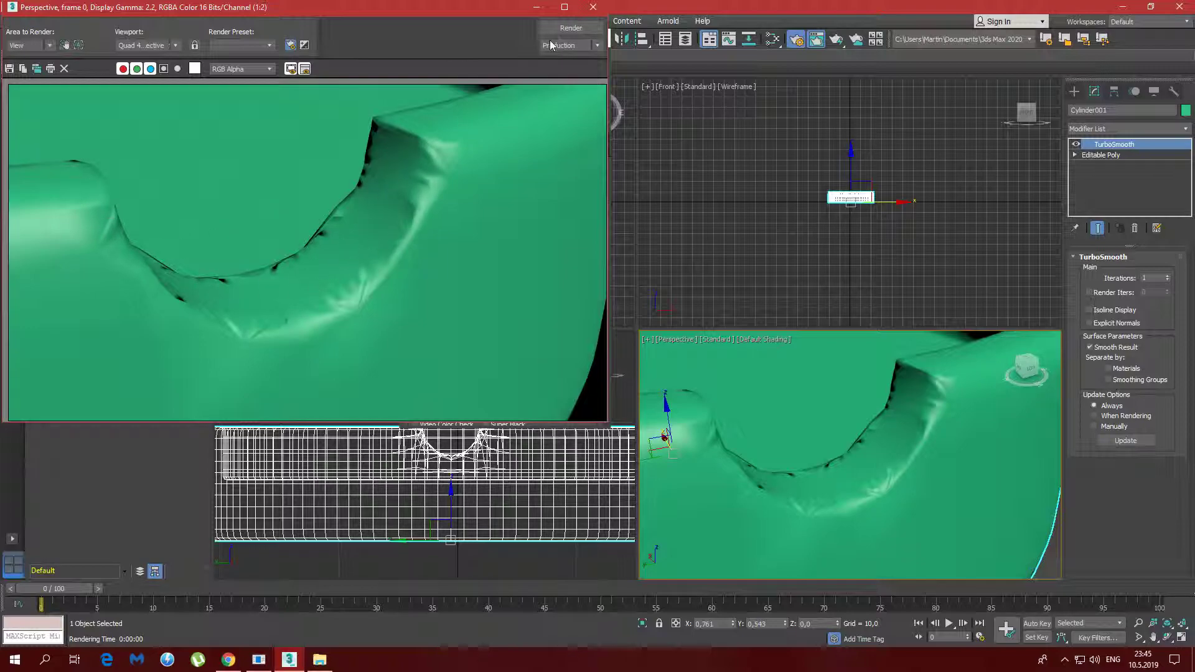
{"action": "left_click", "coordinate": [592, 7]}
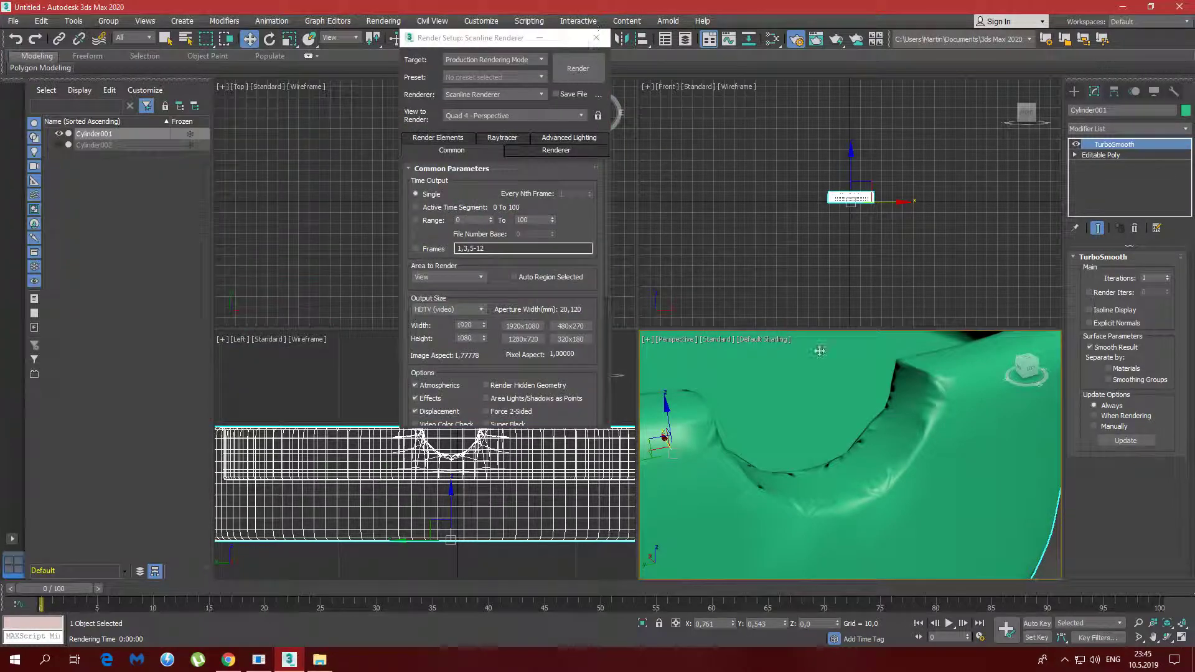
{"action": "left_click", "coordinate": [597, 40]}
Reset the scene without saving the changes
{"action": "left_click", "coordinate": [13, 21]}
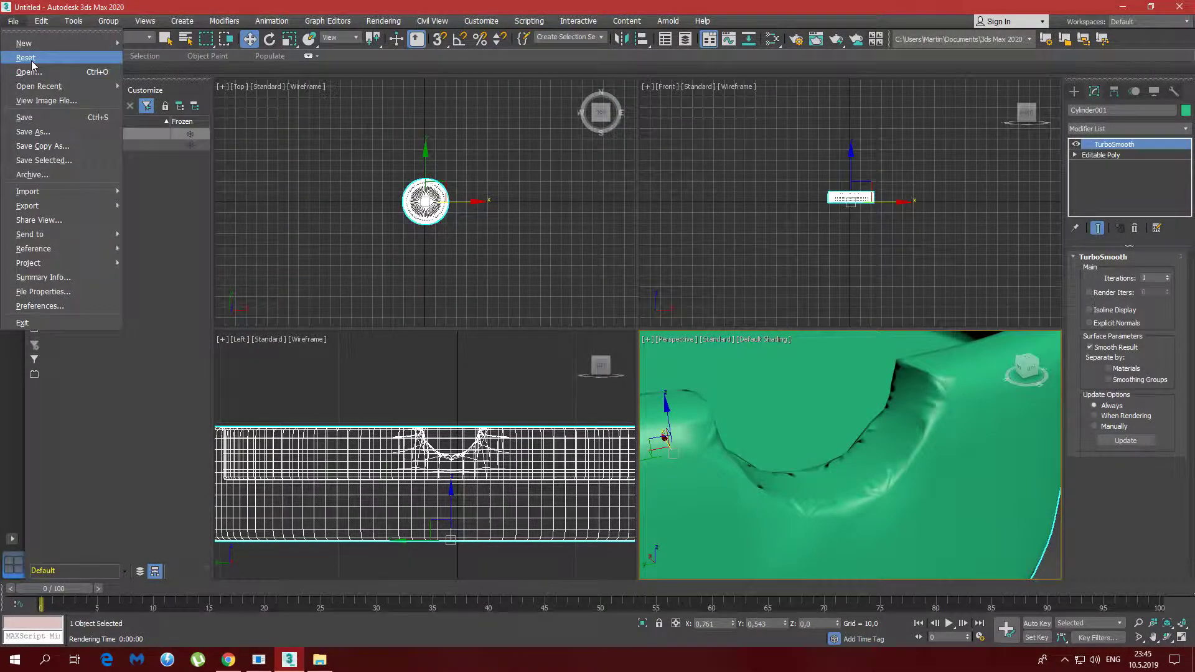
{"action": "left_click", "coordinate": [25, 62]}
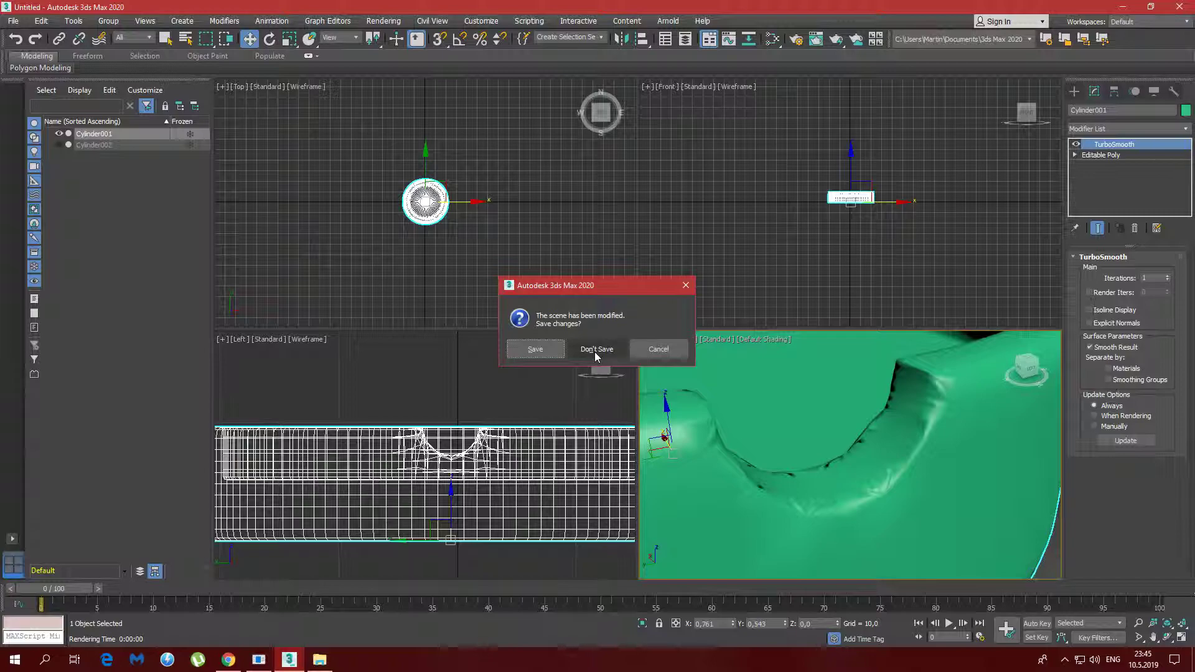
{"action": "left_click", "coordinate": [595, 353]}
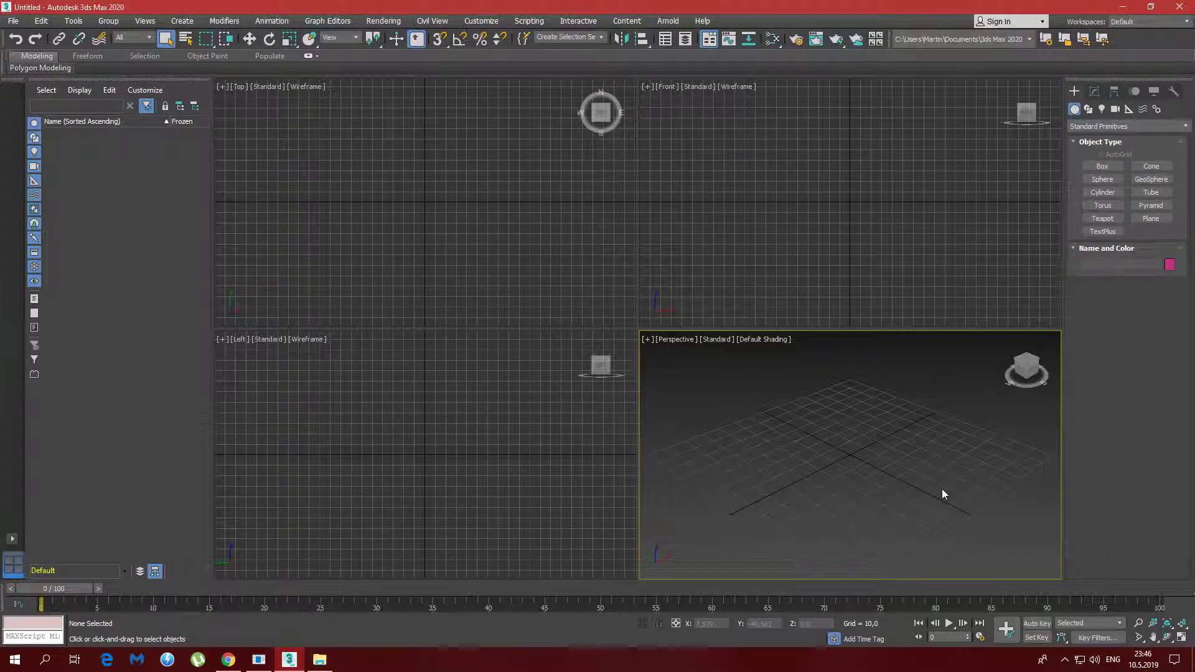
Create a cylinder at the center of the grid in the Perspective view with radius 5 and height 3
{"action": "left_click", "coordinate": [1103, 193]}
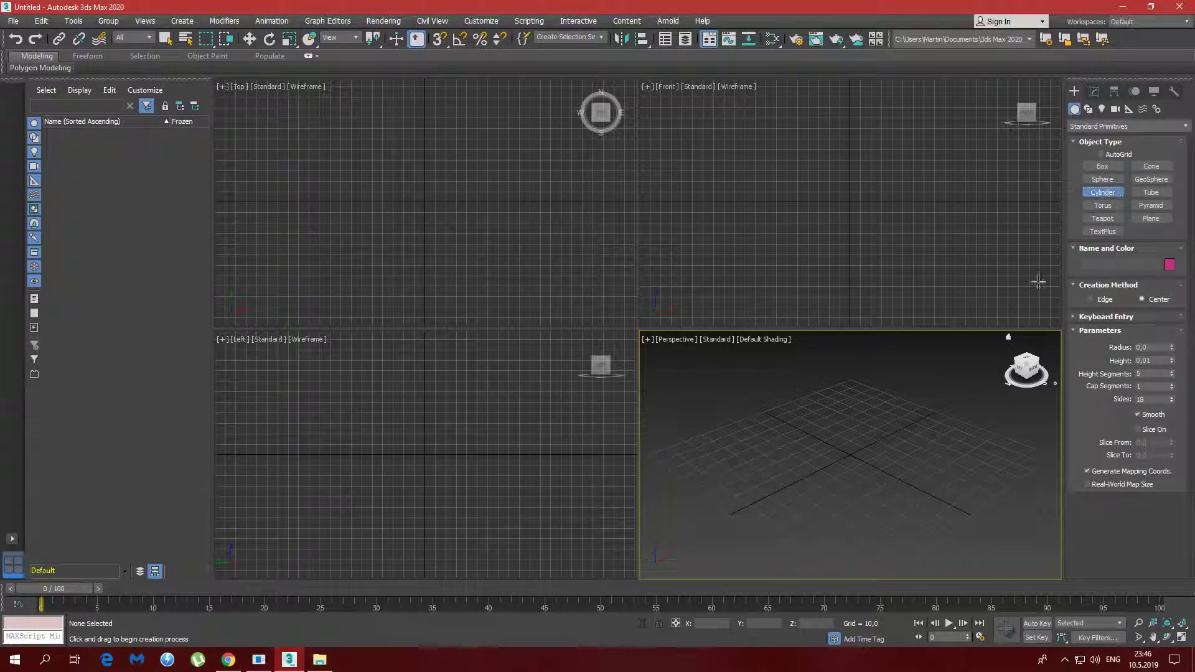
{"action": "left_click_drag", "start_coordinate": [849, 454], "coordinate": [875, 419]}
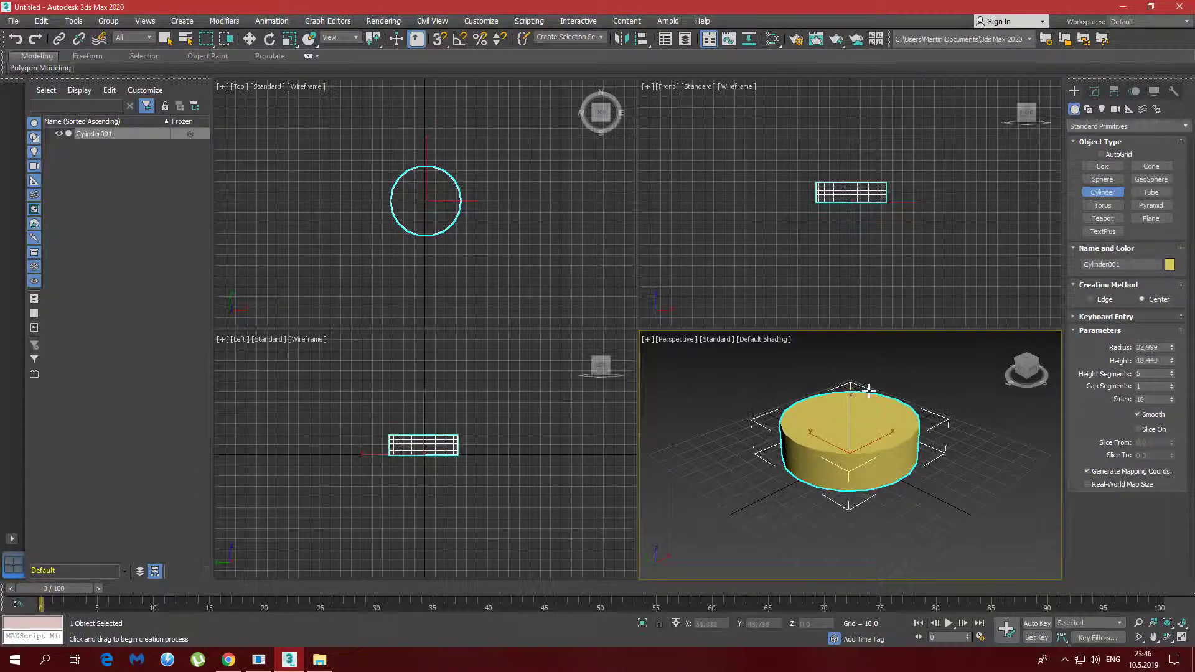
{"action": "left_click", "coordinate": [910, 396]}
{"action": "double_click", "coordinate": [1162, 347]}
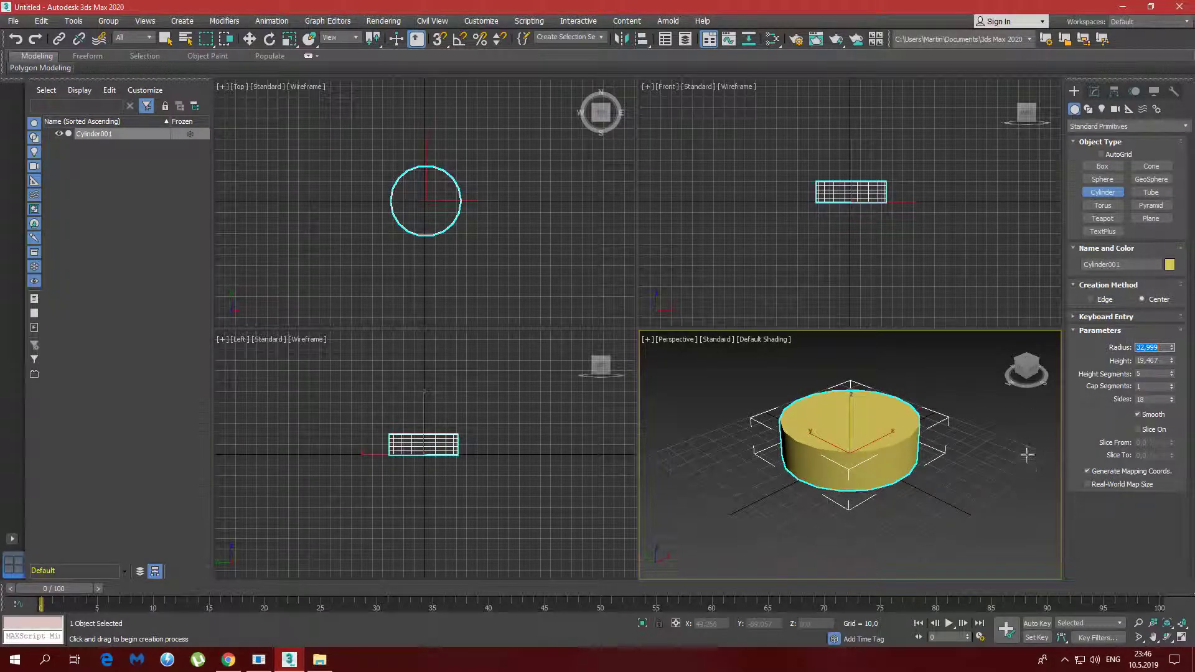
{"action": "type", "text": "5"}
{"action": "key", "text": "Tab"}
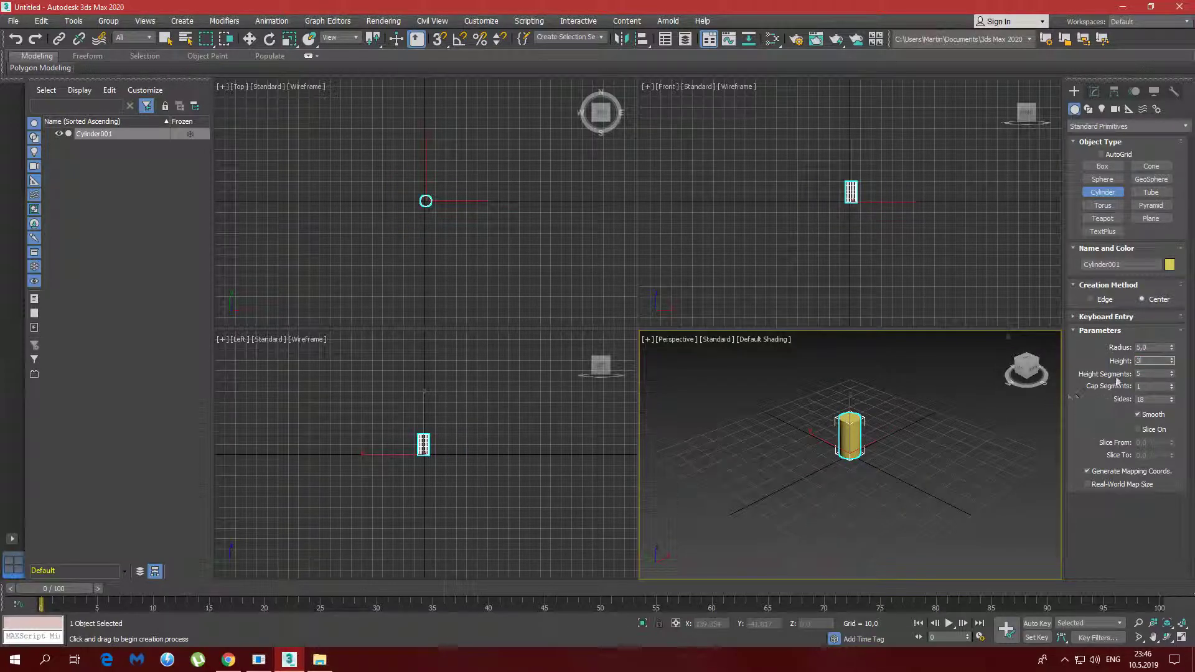
{"action": "key", "text": "Return"}
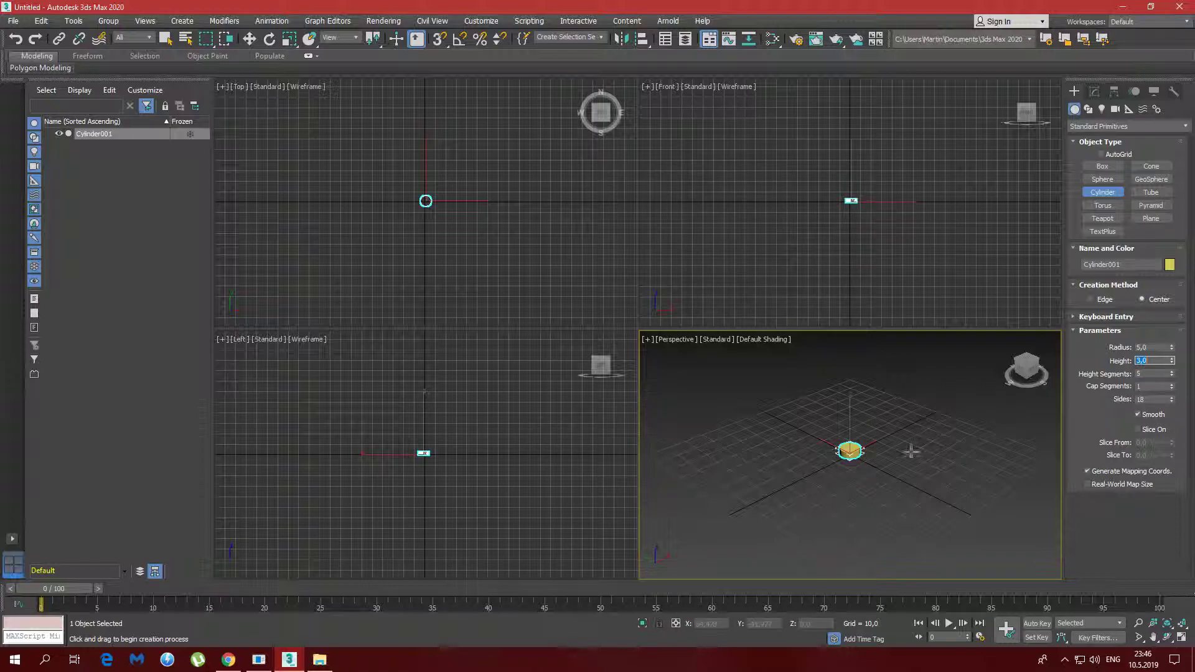
{"action": "right_click", "coordinate": [862, 467]}
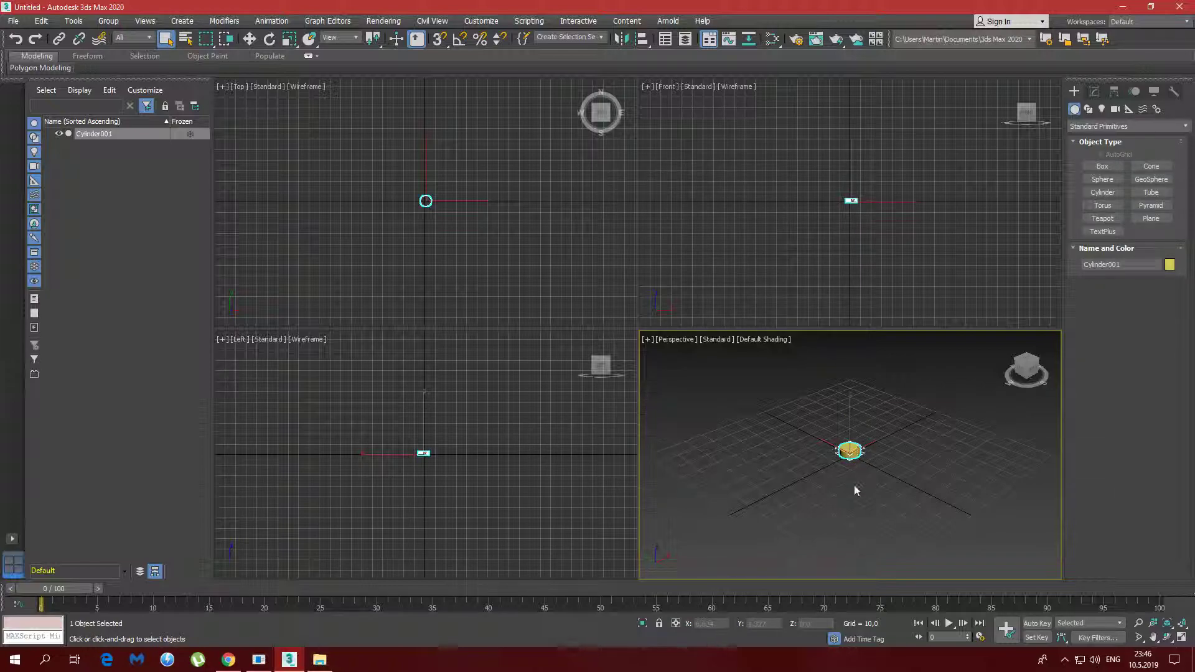
Display edged faces in the Perspective view and set the cylinder's height segments to 10
{"action": "key", "text": "z"}
{"action": "middle_click_drag", "start_coordinate": [856, 482], "coordinate": [826, 420]}
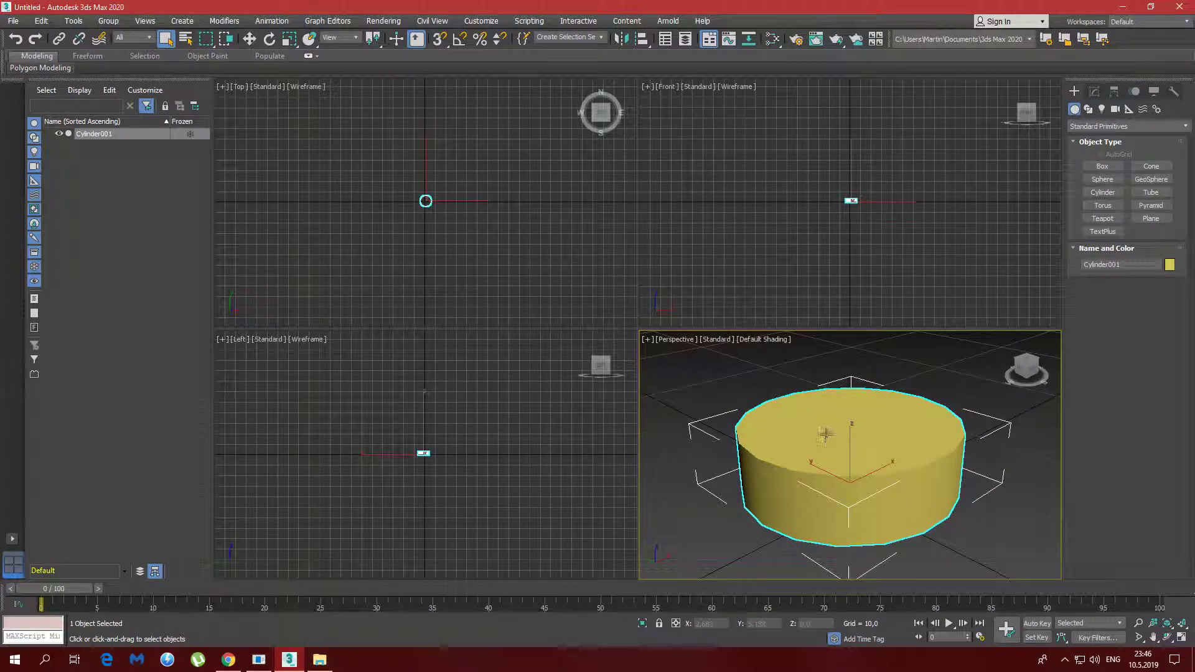
{"action": "key", "text": "F4"}
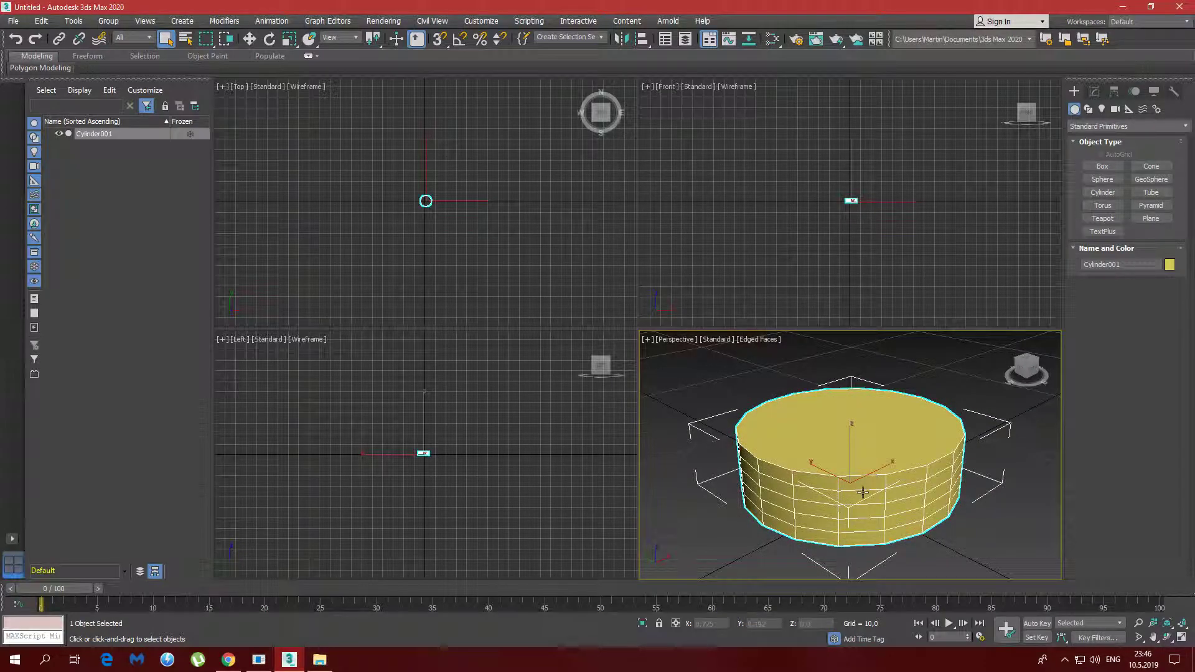
{"action": "left_click", "coordinate": [1096, 92]}
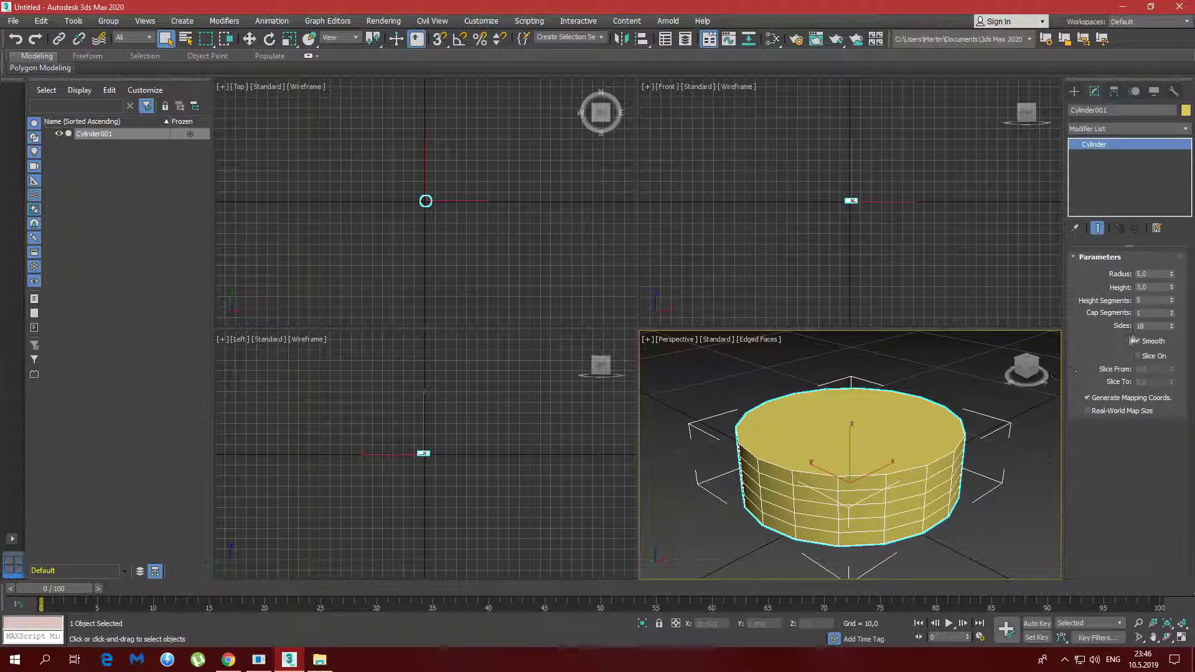
{"action": "left_click", "coordinate": [1172, 299]}
{"action": "left_click", "coordinate": [1173, 298]}
{"action": "left_click", "coordinate": [1172, 299]}
{"action": "left_click", "coordinate": [1173, 299]}
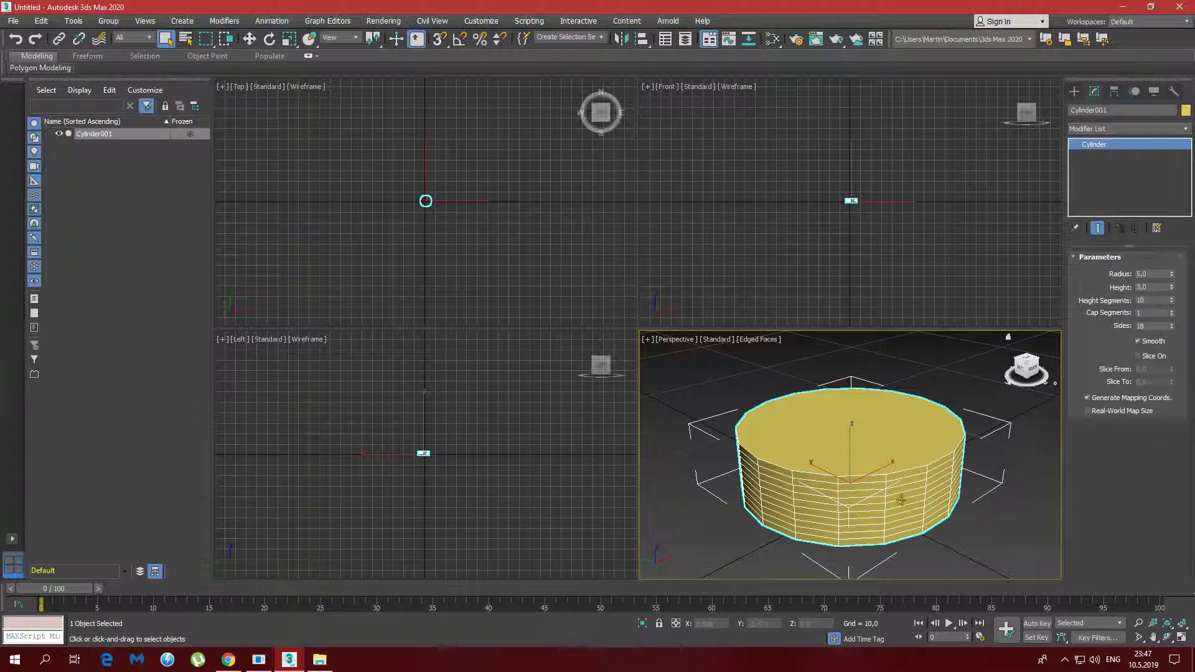
Examine the cylinder's segment layout up close in the Left and Front views
{"action": "right_click", "coordinate": [446, 453]}
{"action": "scroll", "coordinate": [445, 450], "scroll_direction": "up", "scroll_amount": 10}
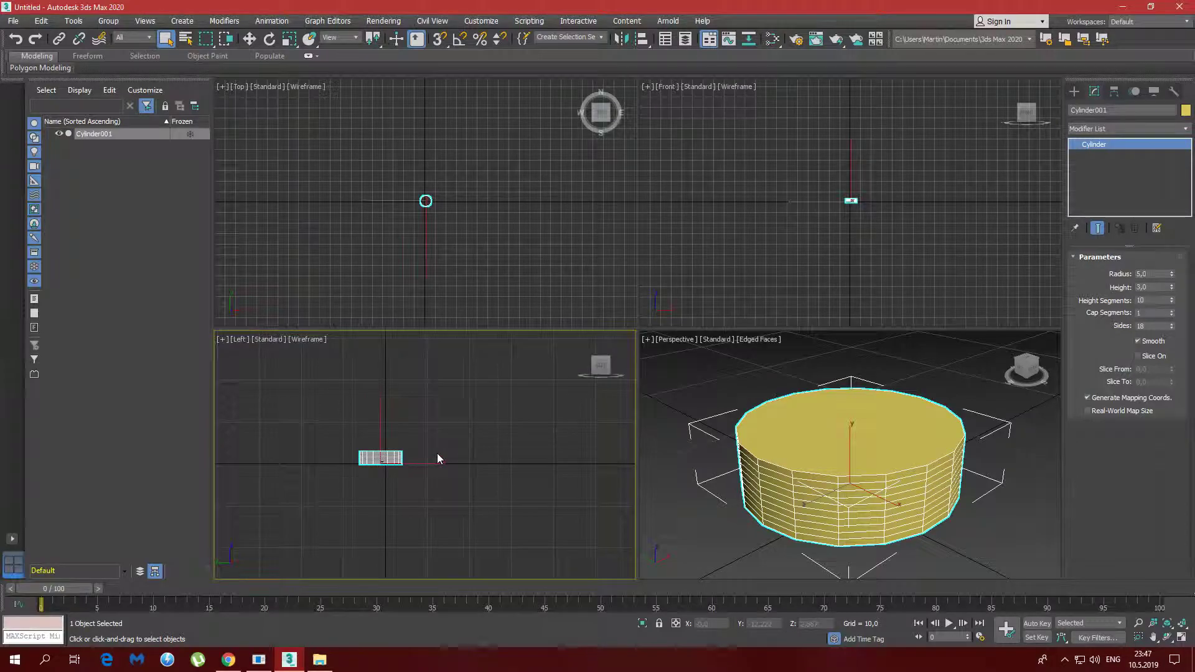
{"action": "middle_click_drag", "start_coordinate": [448, 469], "coordinate": [515, 472]}
{"action": "scroll", "coordinate": [502, 473], "scroll_direction": "up", "scroll_amount": 3}
{"action": "right_click", "coordinate": [904, 237]}
{"action": "scroll", "coordinate": [875, 222], "scroll_direction": "up", "scroll_amount": 8}
{"action": "middle_click_drag", "start_coordinate": [801, 208], "coordinate": [880, 214]}
{"action": "scroll", "coordinate": [905, 255], "scroll_direction": "up", "scroll_amount": 3}
{"action": "scroll", "coordinate": [862, 223], "scroll_direction": "down", "scroll_amount": 1}
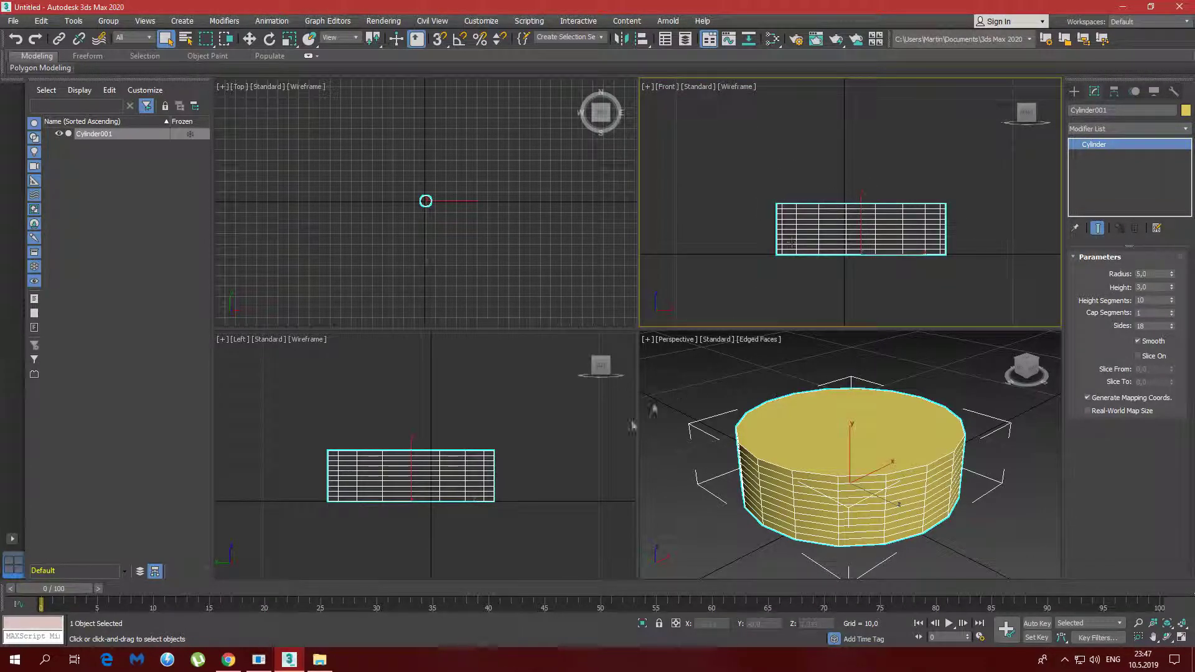
{"action": "scroll", "coordinate": [847, 196], "scroll_direction": "up", "scroll_amount": 2}
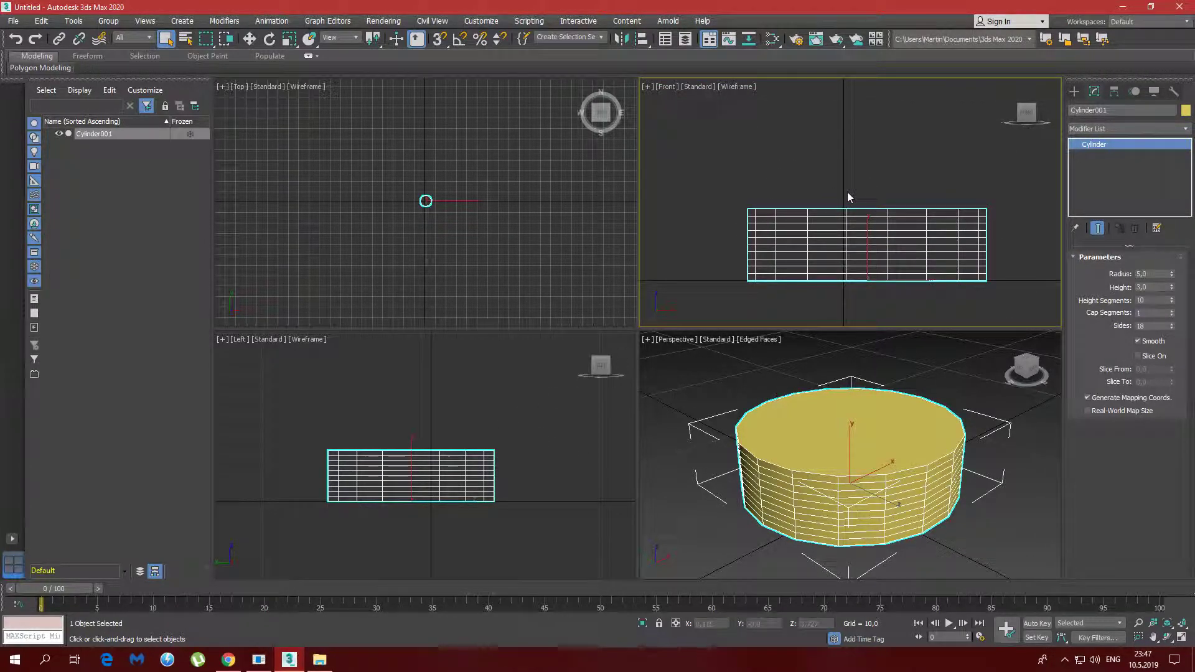
Increase the cylinder's number of sides to 90
{"action": "middle_click_drag", "start_coordinate": [848, 195], "coordinate": [862, 184]}
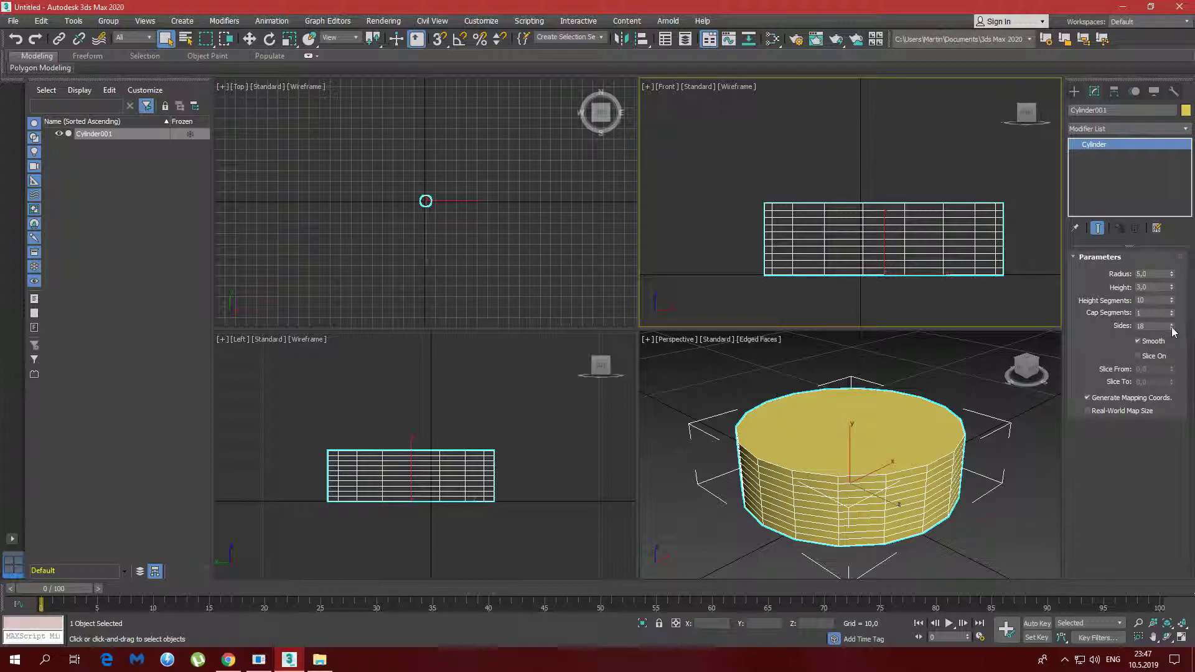
{"action": "left_click_drag", "start_coordinate": [1172, 326], "coordinate": [1174, 294]}
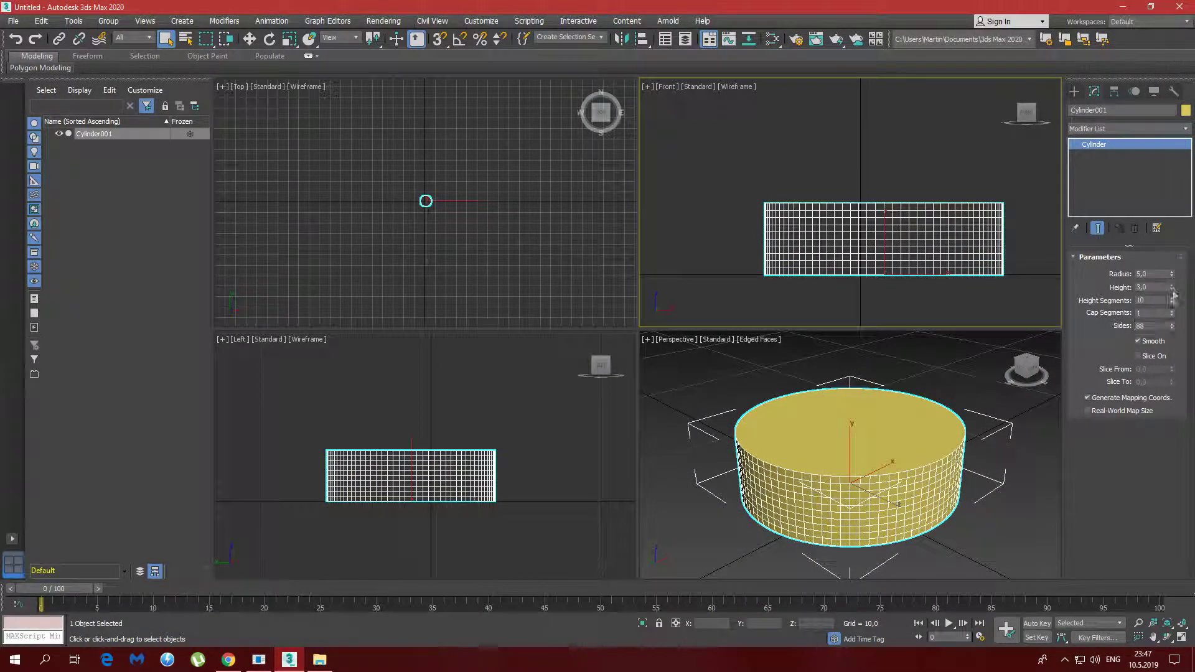
{"action": "left_click", "coordinate": [1172, 324]}
{"action": "left_click", "coordinate": [1172, 325]}
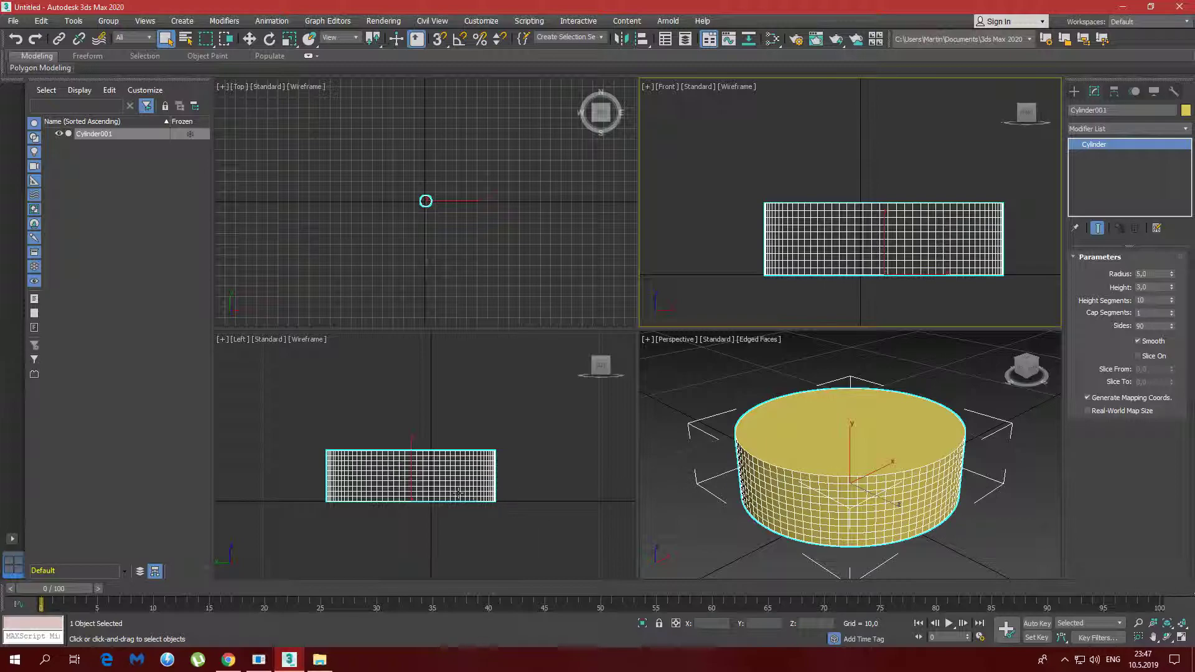
Move the cylinder to the world origin by resetting its X and Y position to 0
{"action": "left_click", "coordinate": [776, 441]}
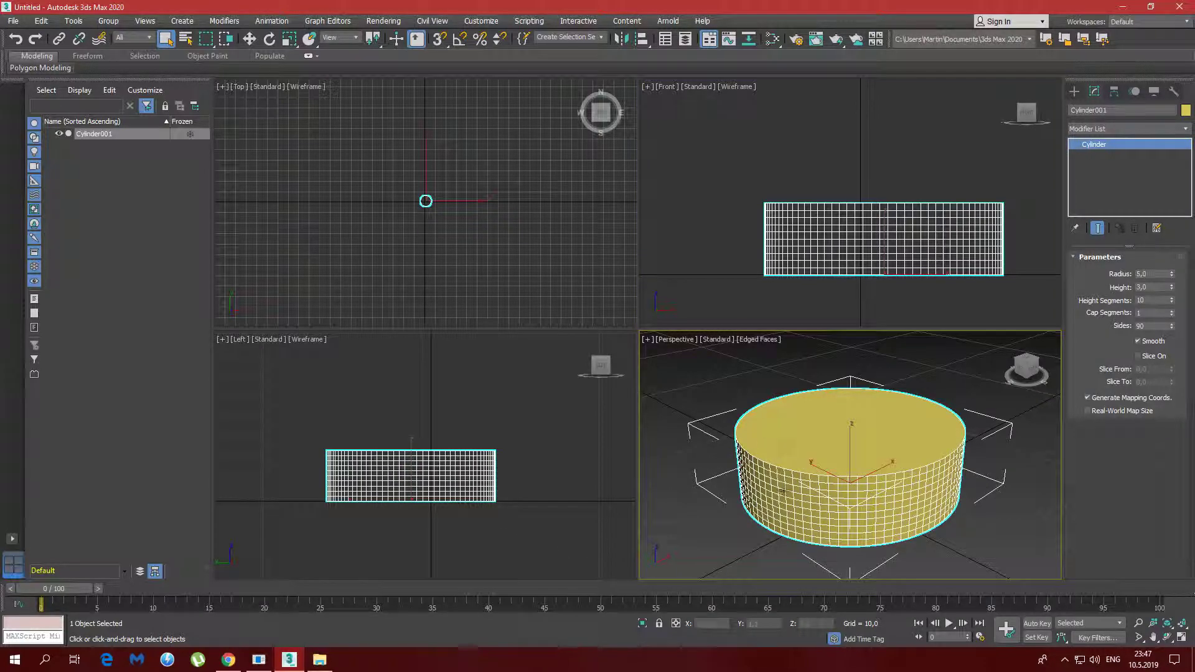
{"action": "key", "text": "w"}
{"action": "right_click", "coordinate": [786, 623]}
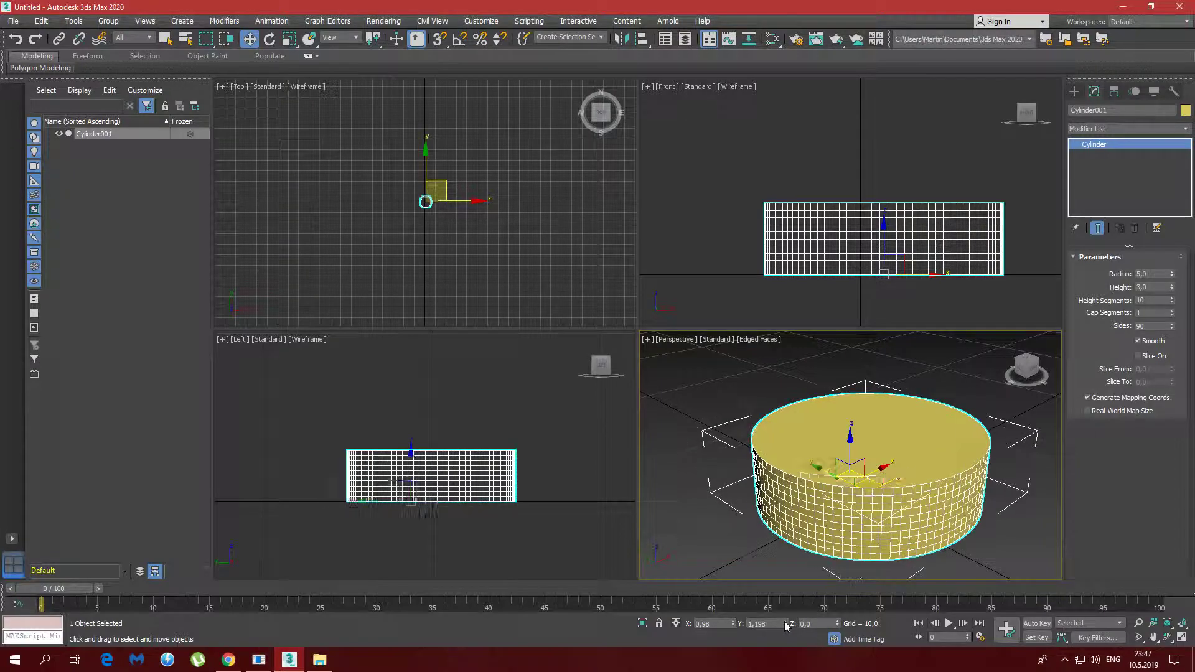
{"action": "right_click", "coordinate": [733, 623]}
Set the cylinder's sides to 92, checking how the vertical edges line up with the center axis in the Front and Left views
{"action": "scroll", "coordinate": [846, 221], "scroll_direction": "up", "scroll_amount": 3}
{"action": "mouse_move", "coordinate": [846, 221]}
{"action": "middle_mouse_down"}
{"action": "mouse_move", "coordinate": [861, 230]}
{"action": "mouse_move", "coordinate": [847, 209]}
{"action": "middle_mouse_up"}
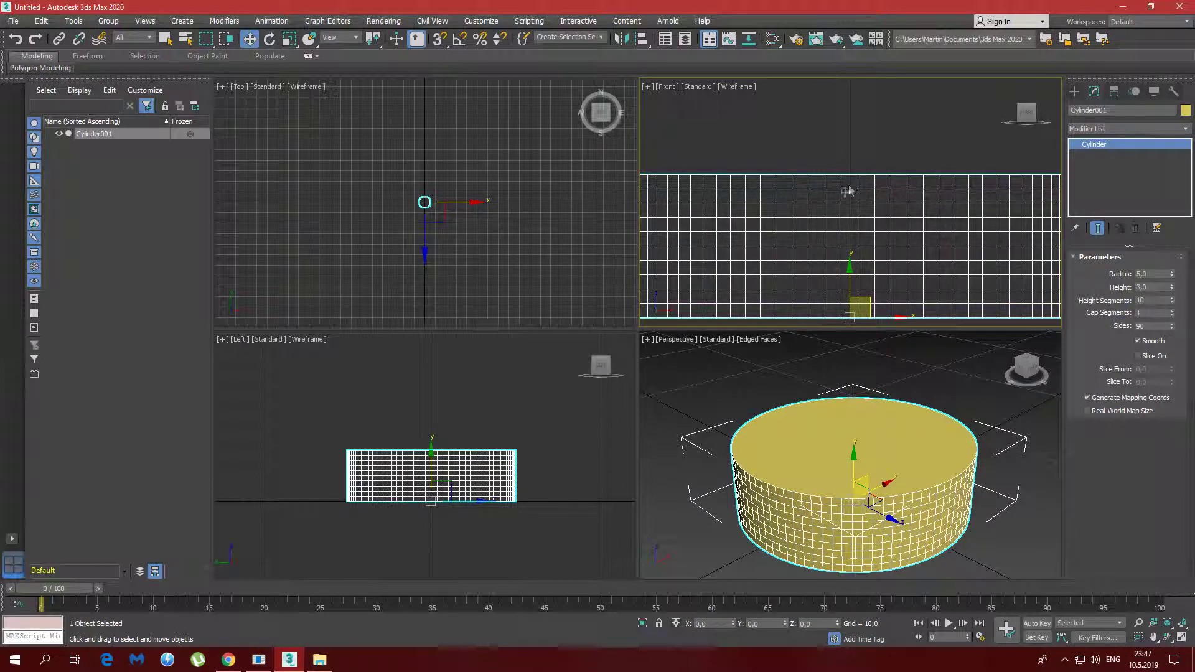
{"action": "scroll", "coordinate": [438, 457], "scroll_direction": "up", "scroll_amount": 5}
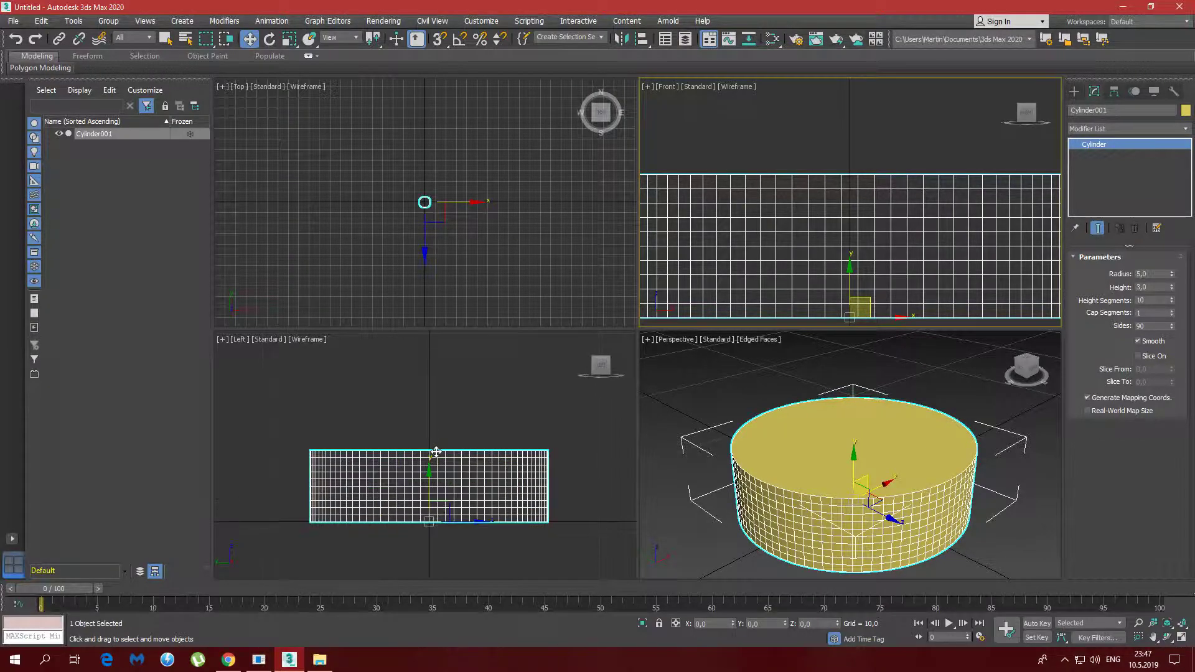
{"action": "middle_click_drag", "start_coordinate": [442, 450], "coordinate": [469, 349]}
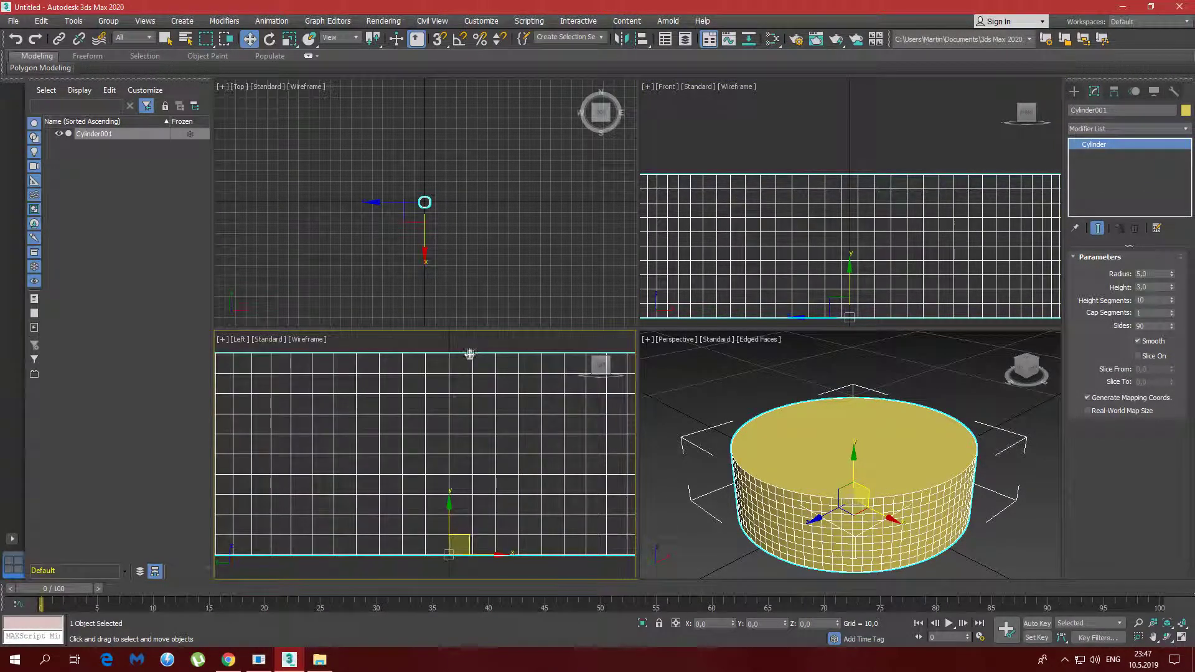
{"action": "scroll", "coordinate": [457, 355], "scroll_direction": "up", "scroll_amount": 2}
{"action": "scroll", "coordinate": [454, 361], "scroll_direction": "up", "scroll_amount": 3}
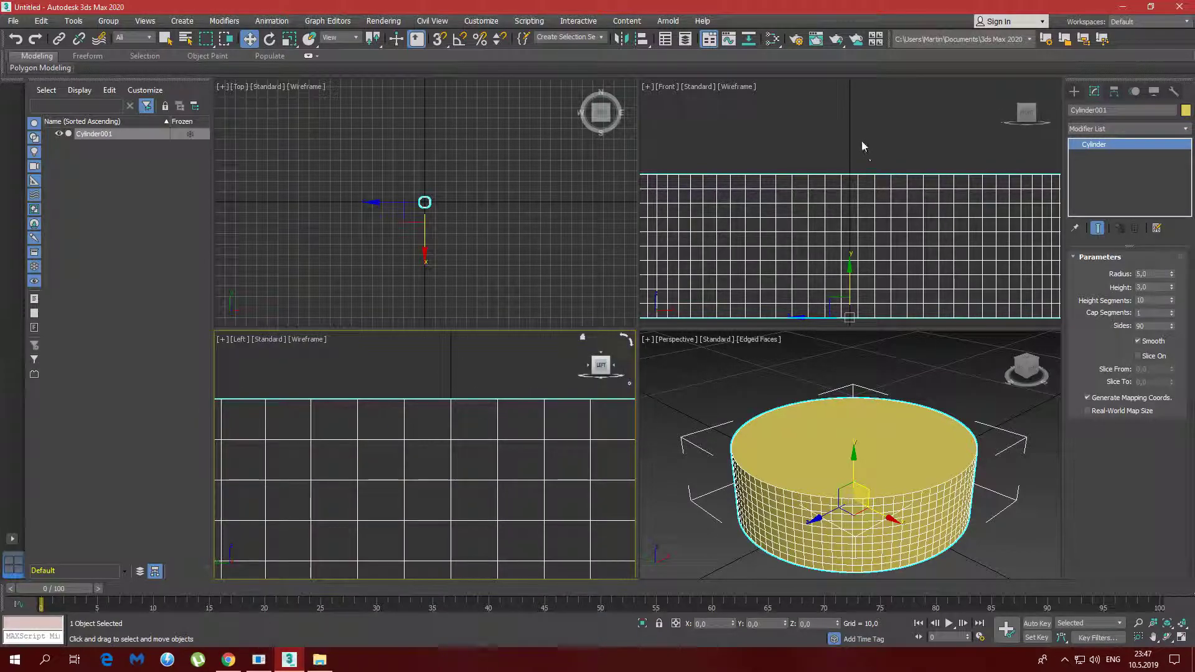
{"action": "scroll", "coordinate": [846, 151], "scroll_direction": "up", "scroll_amount": 5}
{"action": "middle_click_drag", "start_coordinate": [843, 174], "coordinate": [842, 169]}
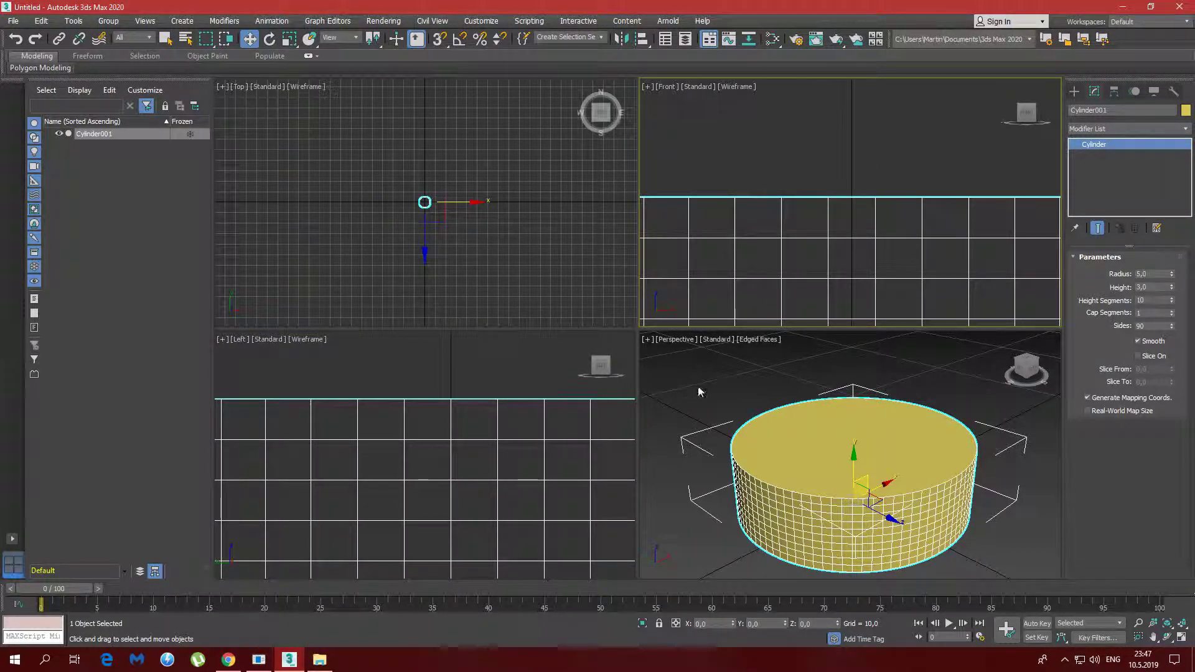
{"action": "left_click", "coordinate": [1173, 324]}
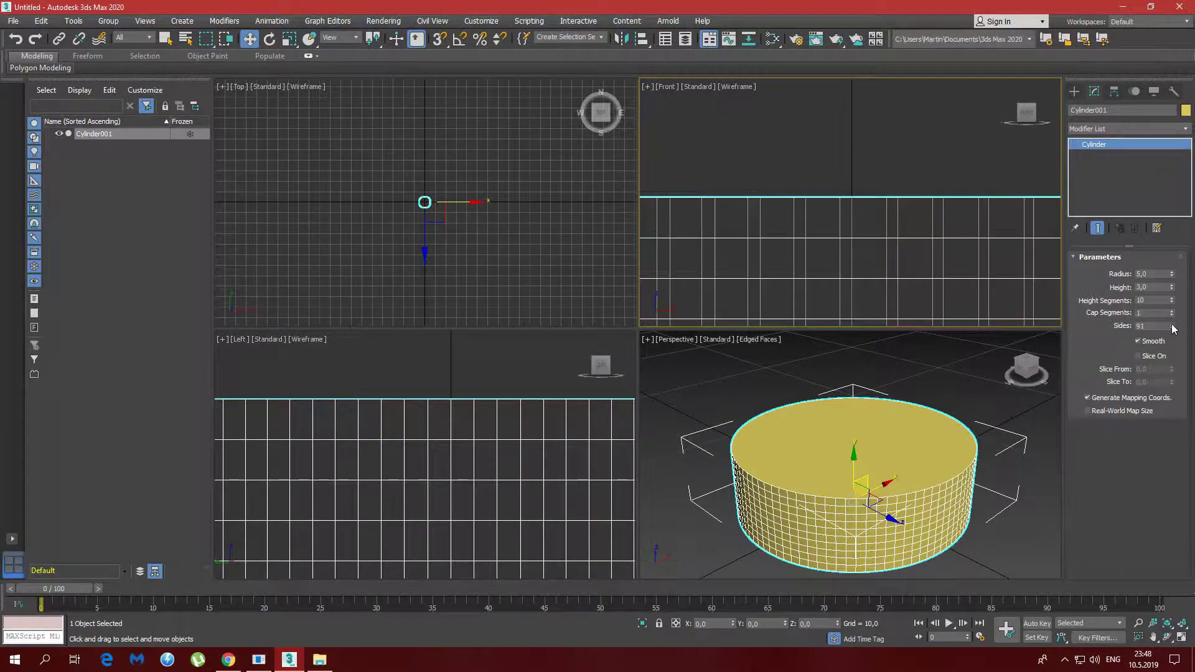
{"action": "left_click", "coordinate": [1173, 325]}
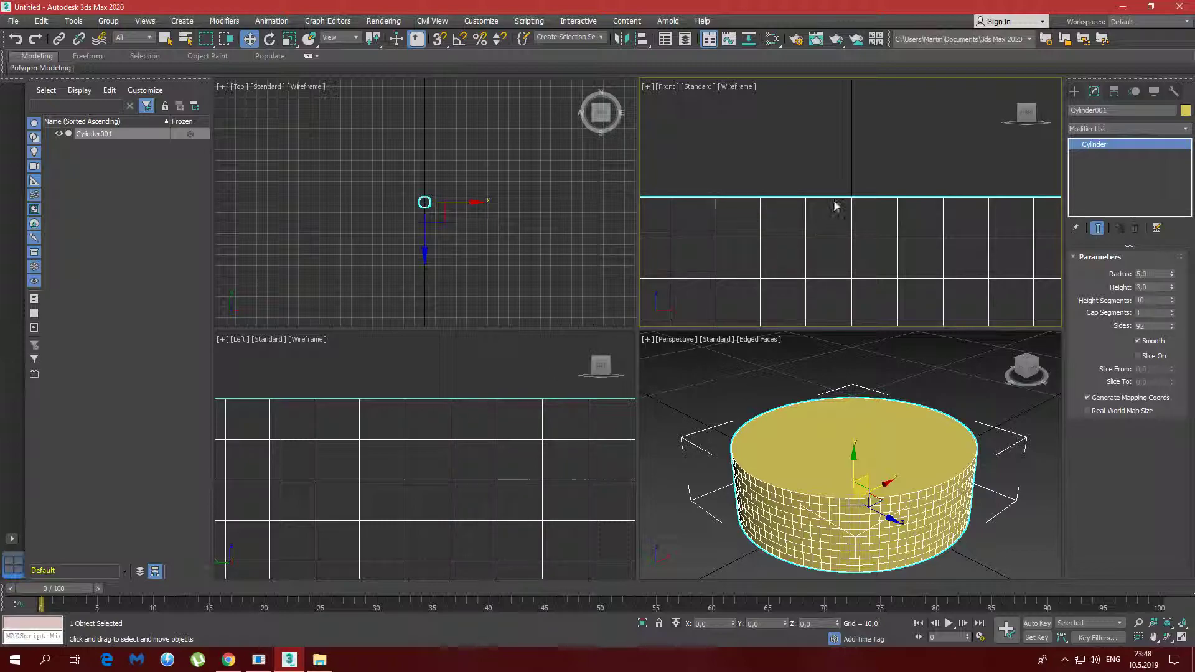
{"action": "middle_click_drag", "start_coordinate": [495, 394], "coordinate": [482, 386]}
{"action": "middle_click_drag", "start_coordinate": [885, 232], "coordinate": [873, 195]}
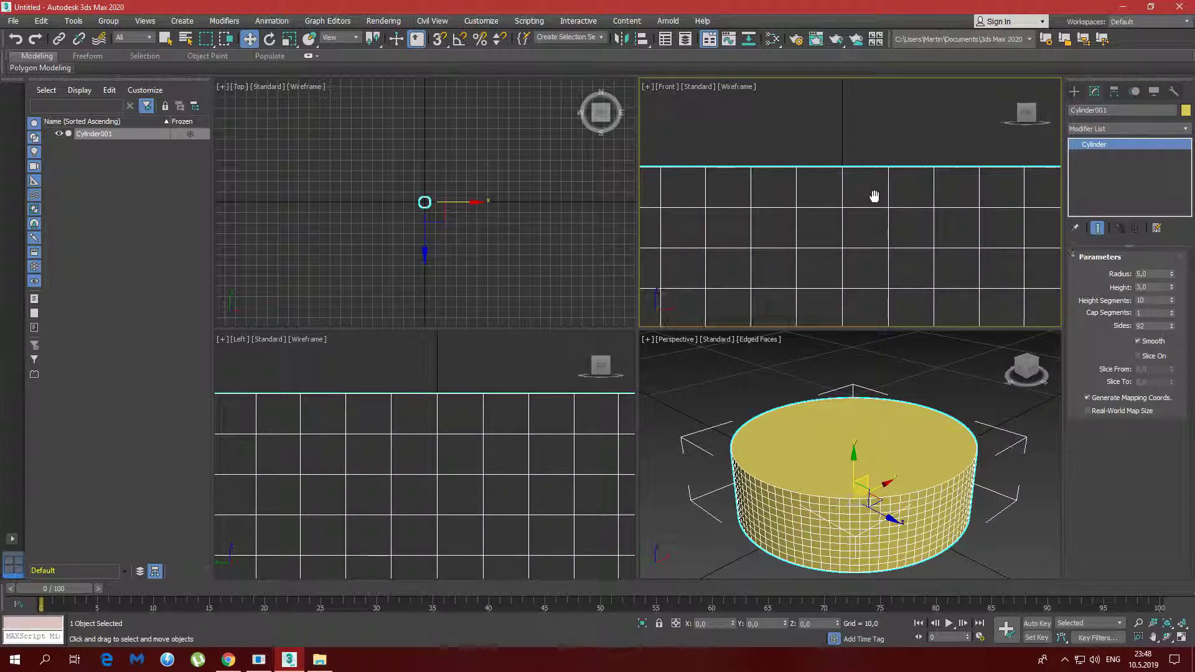
Maximize the Perspective view and convert the cylinder to an Editable Poly
{"action": "left_click", "coordinate": [1038, 560]}
{"action": "left_click", "coordinate": [1181, 638]}
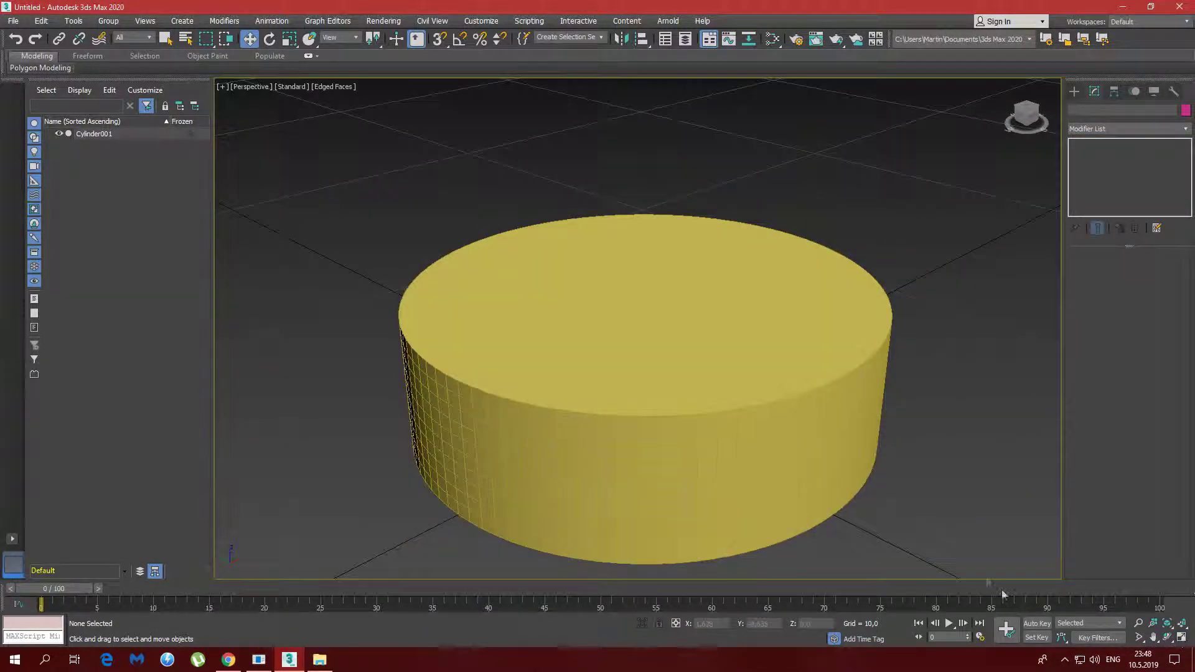
{"action": "right_click", "coordinate": [621, 335]}
{"action": "left_click", "coordinate": [774, 369]}
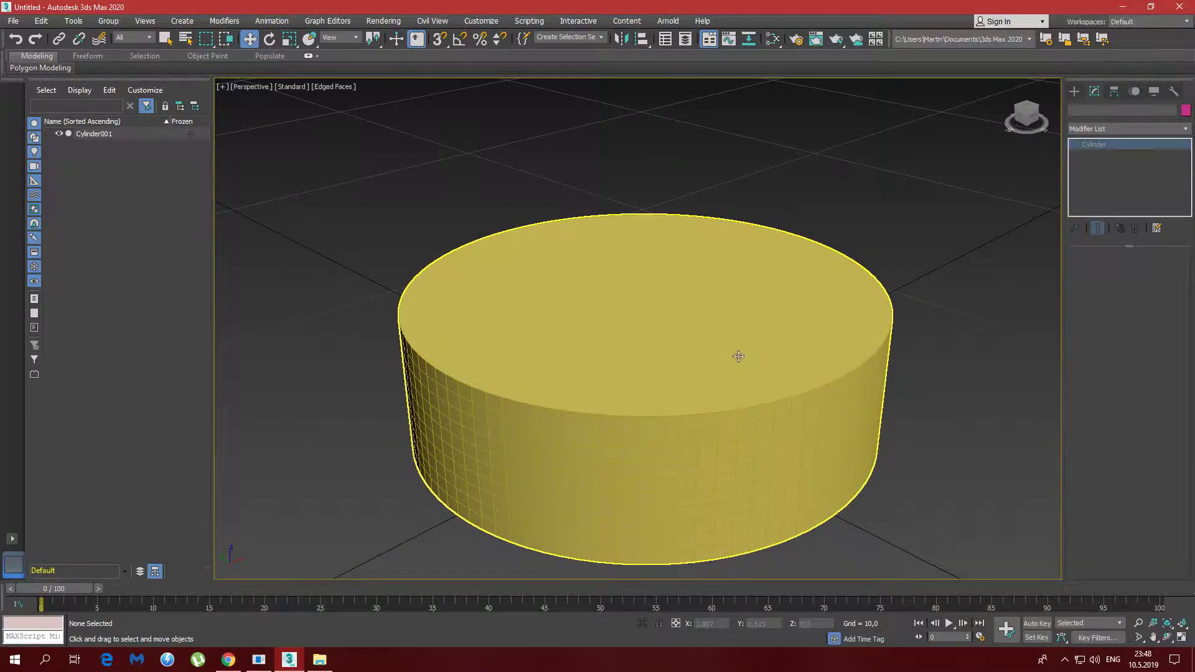
{"action": "left_click", "coordinate": [739, 355]}
{"action": "right_click", "coordinate": [736, 353]}
{"action": "mouse_move", "coordinate": [803, 482]}
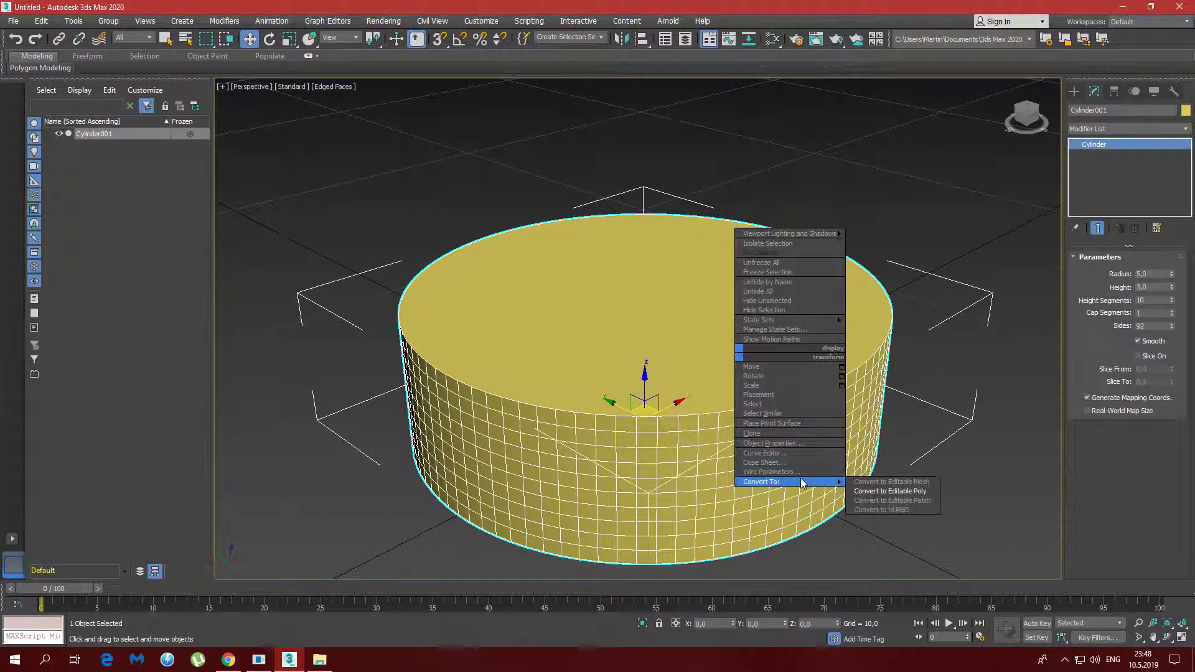
{"action": "left_click", "coordinate": [898, 491]}
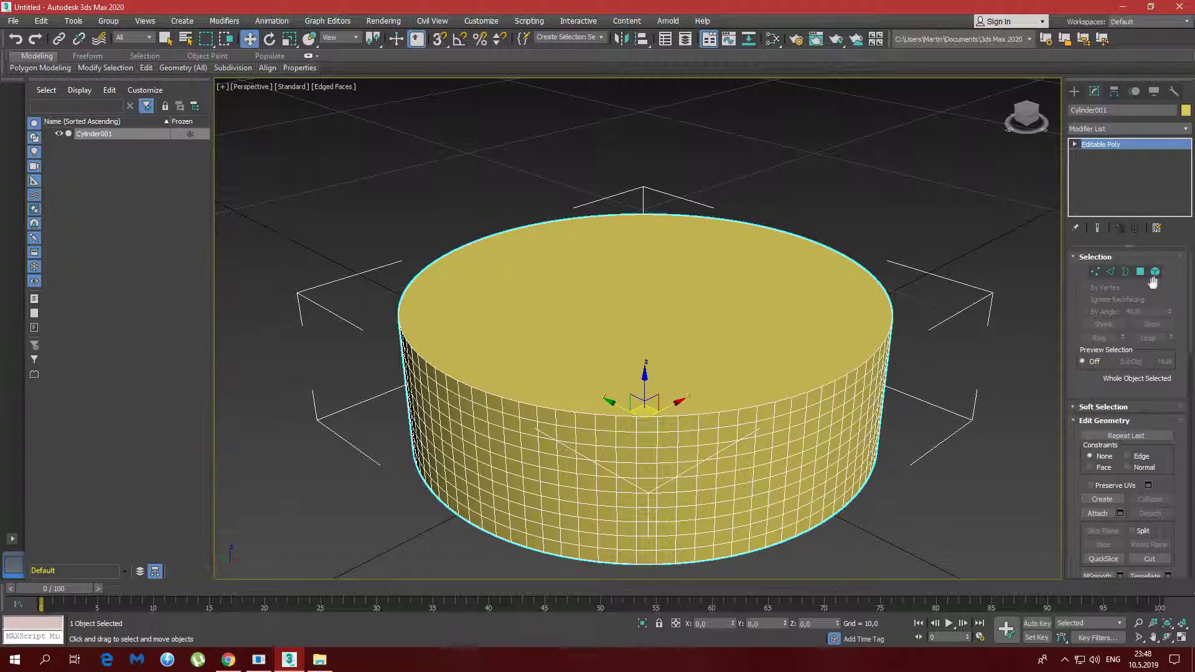
Inset the cylinder's top polygon three times in succession: by 0.2, by 0.5, and by a thin final amount
{"action": "left_click", "coordinate": [1140, 273]}
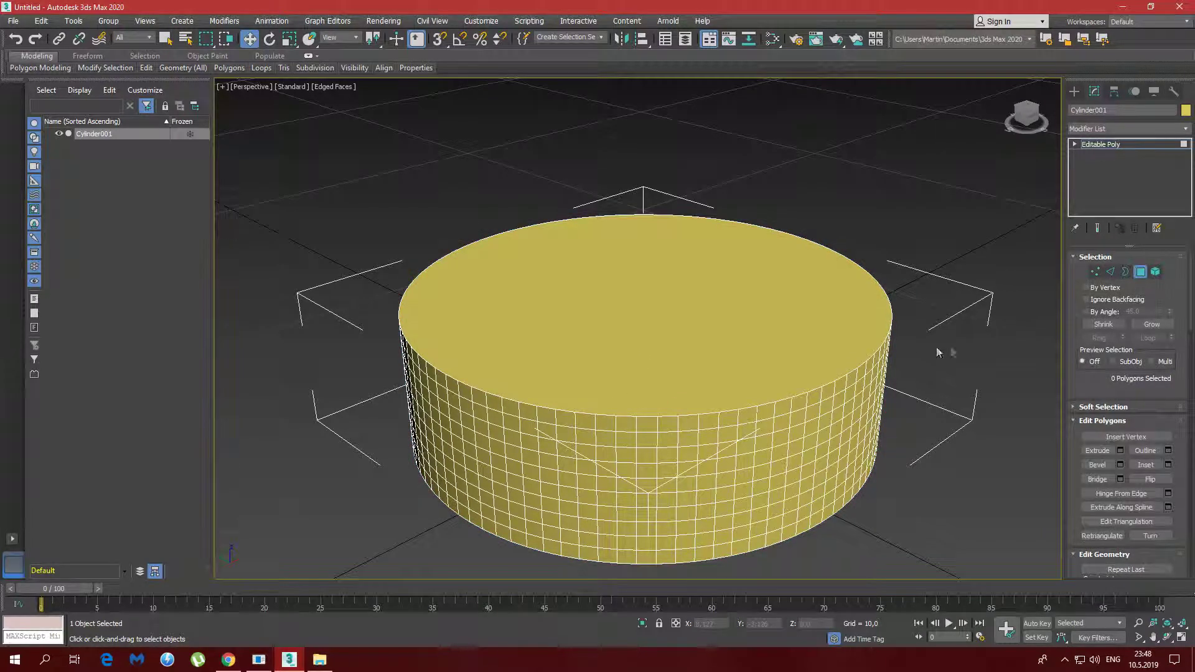
{"action": "left_click", "coordinate": [648, 315]}
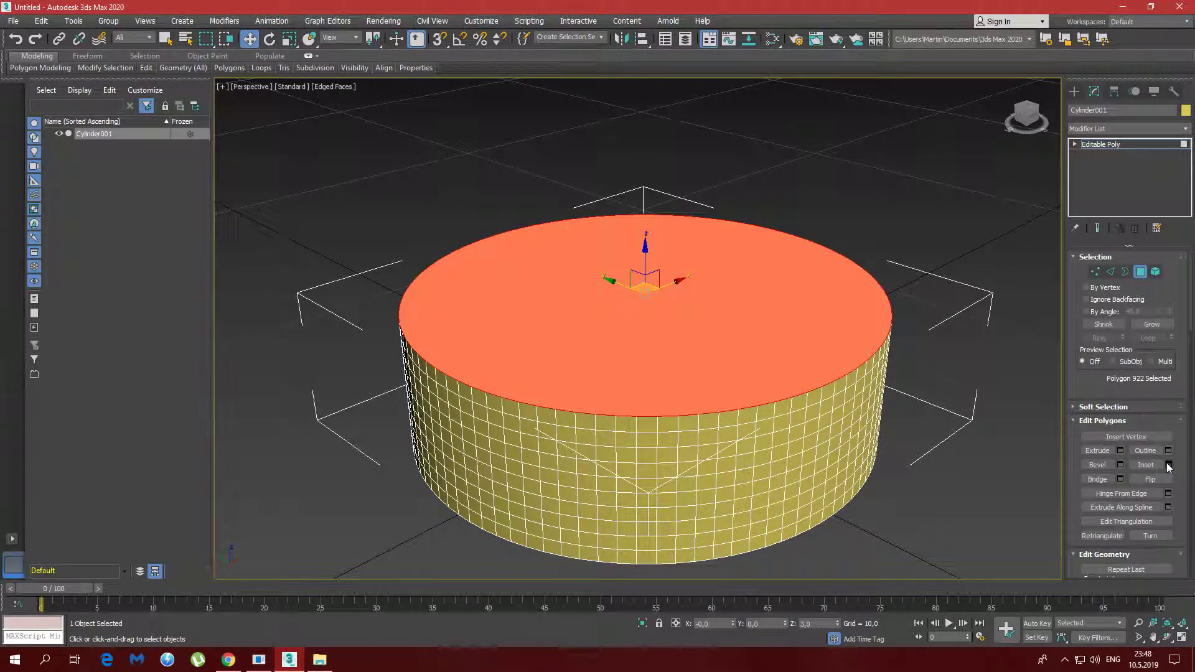
{"action": "left_click", "coordinate": [1169, 466]}
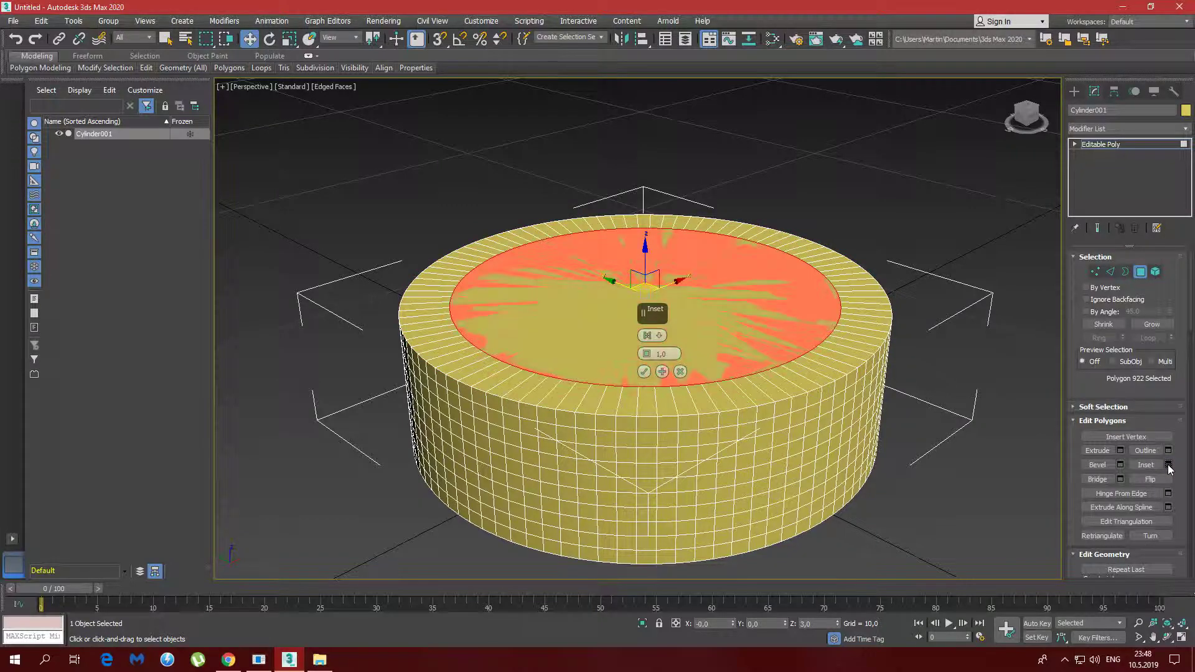
{"action": "left_click", "coordinate": [663, 372]}
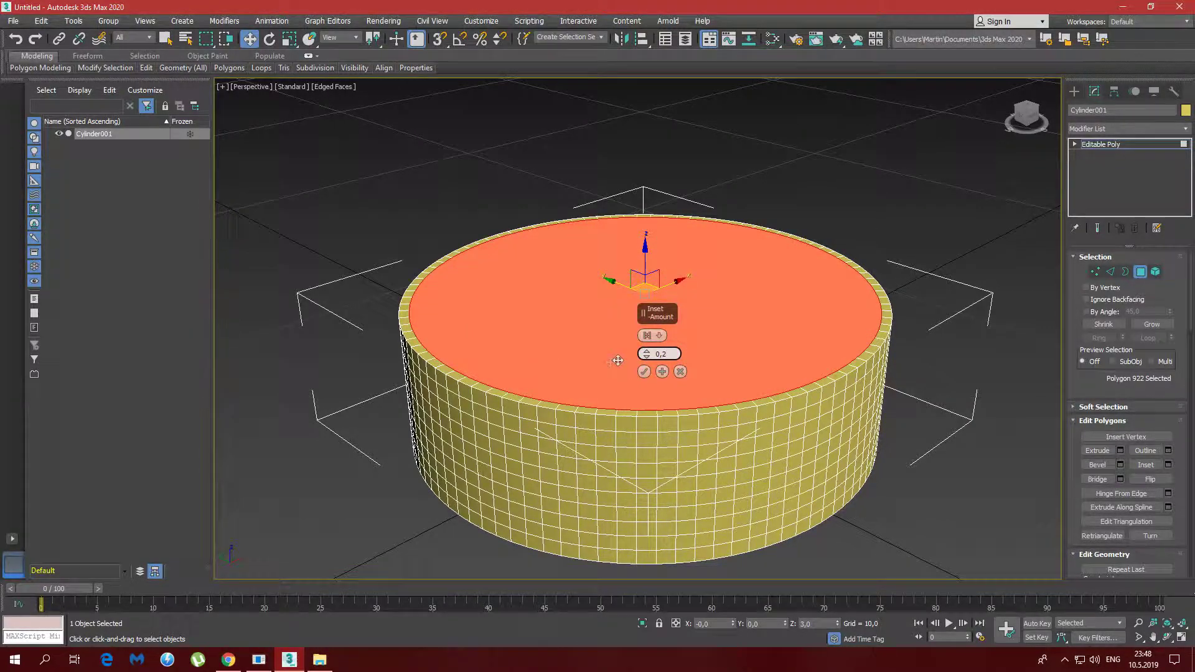
{"action": "left_click", "coordinate": [661, 371]}
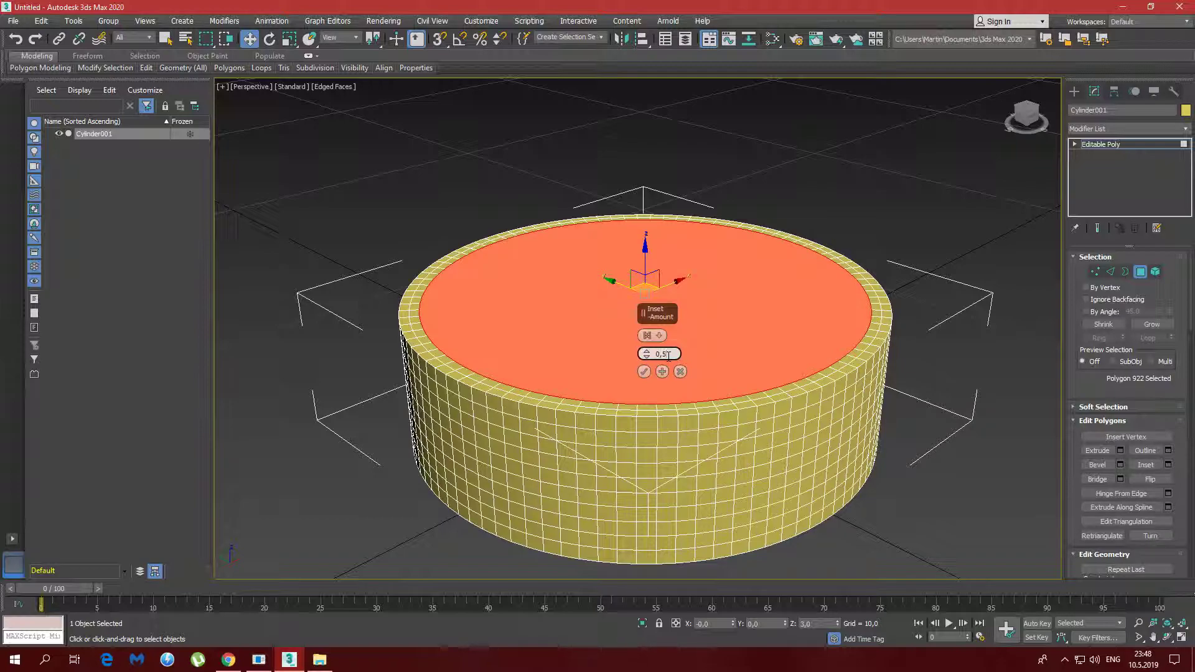
{"action": "key", "text": "Return"}
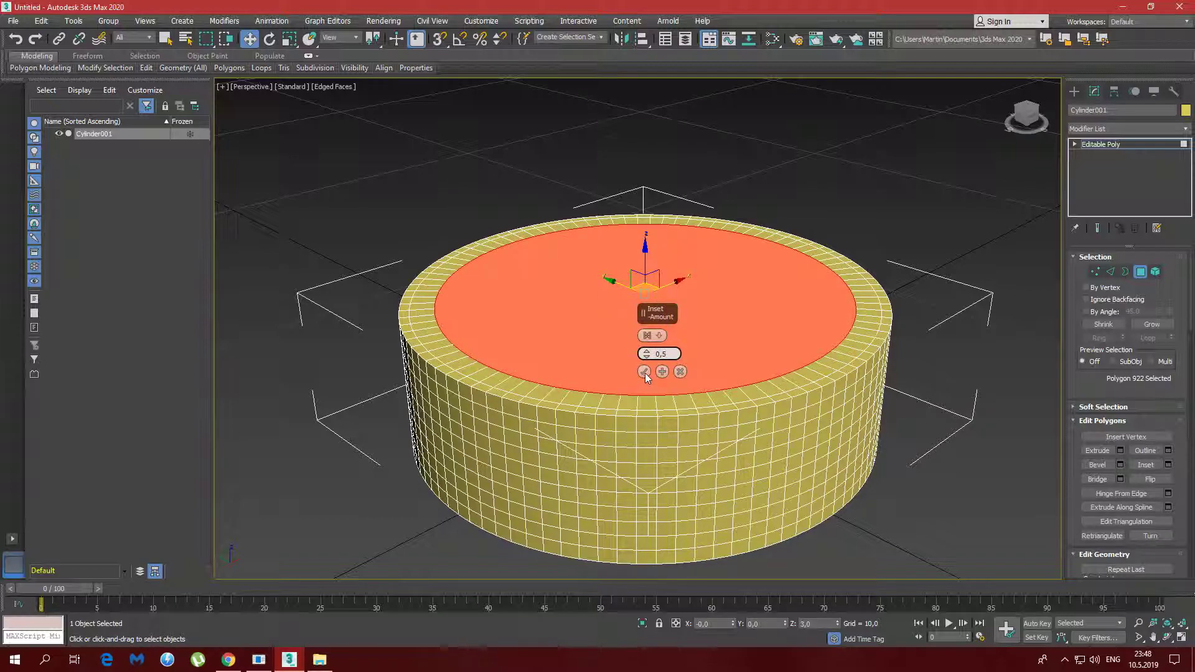
{"action": "left_click", "coordinate": [662, 371]}
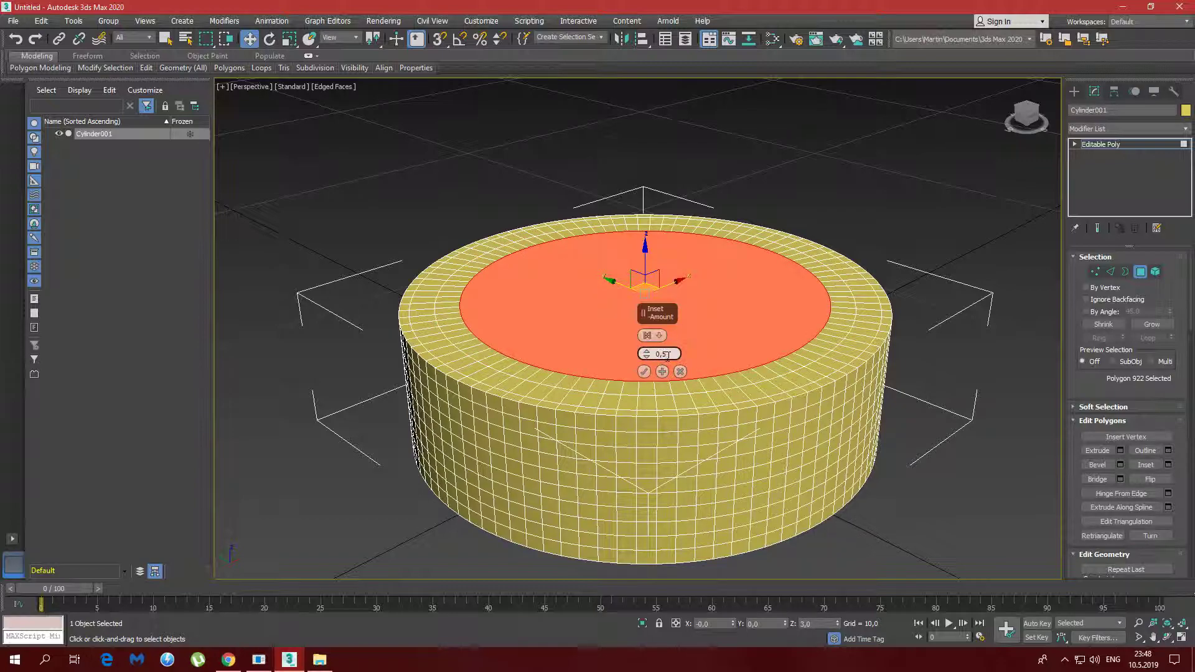
{"action": "key", "text": "Return"}
{"action": "left_click", "coordinate": [645, 371]}
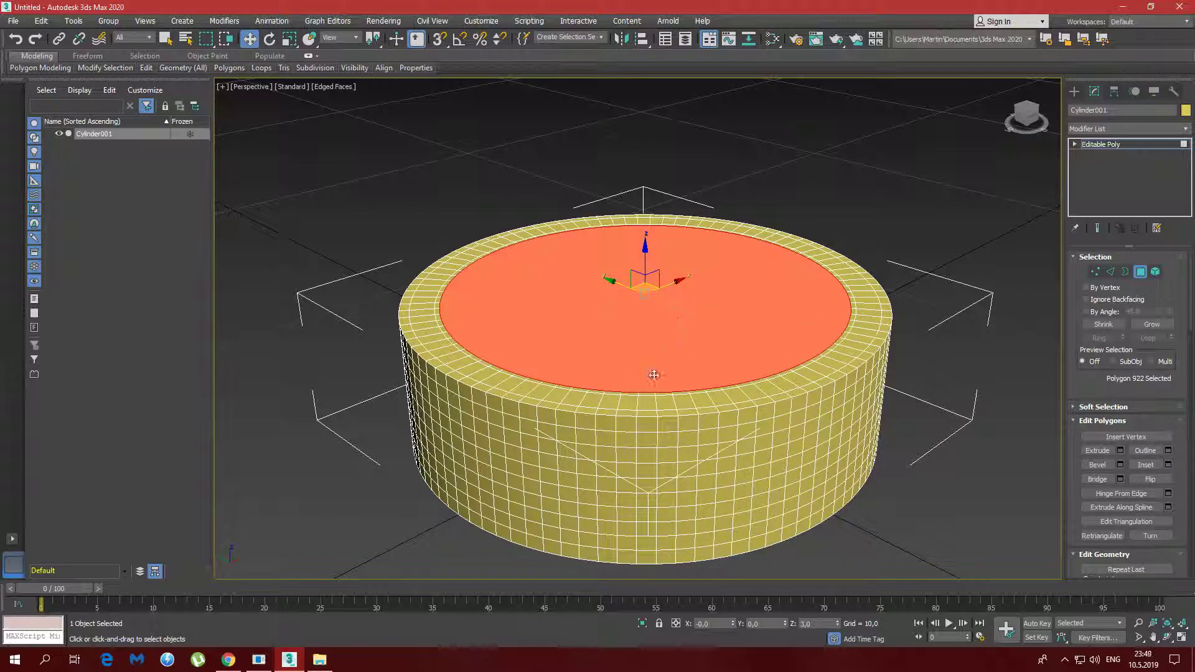
Show all four views and extrude the inner top polygon by -0.3 down to the first height segment, keeping the extrusion open for repeats
{"action": "left_click", "coordinate": [1120, 451]}
{"action": "left_click_drag", "start_coordinate": [647, 354], "coordinate": [648, 405]}
{"action": "left_click", "coordinate": [1181, 639]}
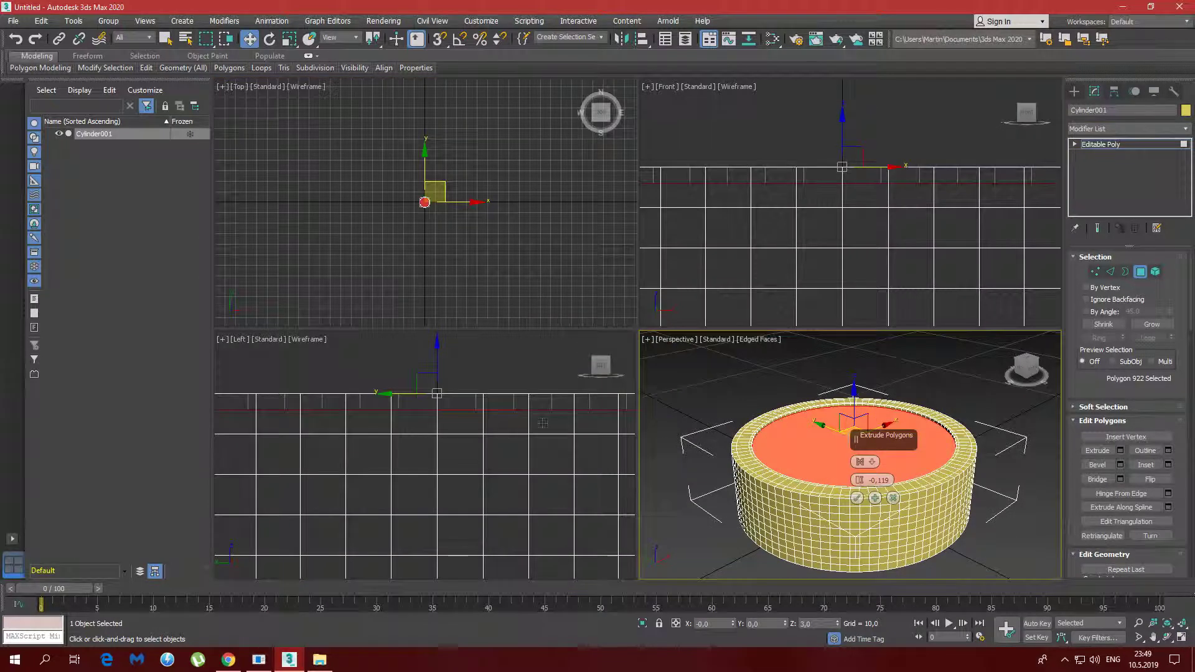
{"action": "right_click", "coordinate": [528, 463]}
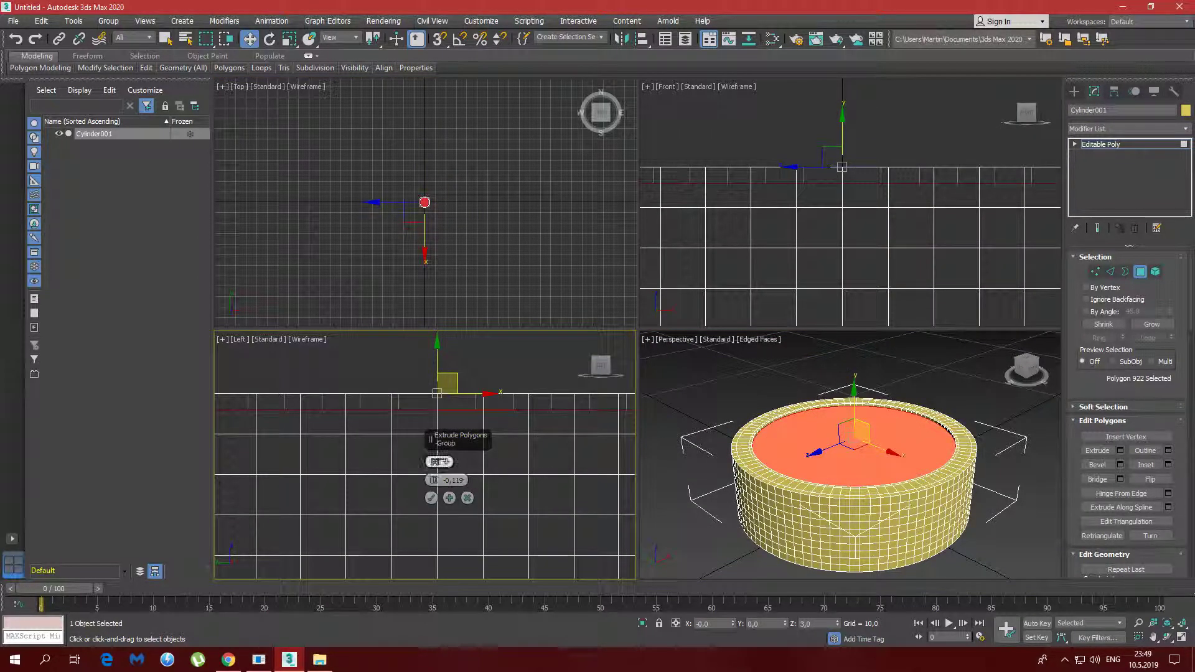
{"action": "left_click_drag", "start_coordinate": [434, 484], "coordinate": [440, 493]}
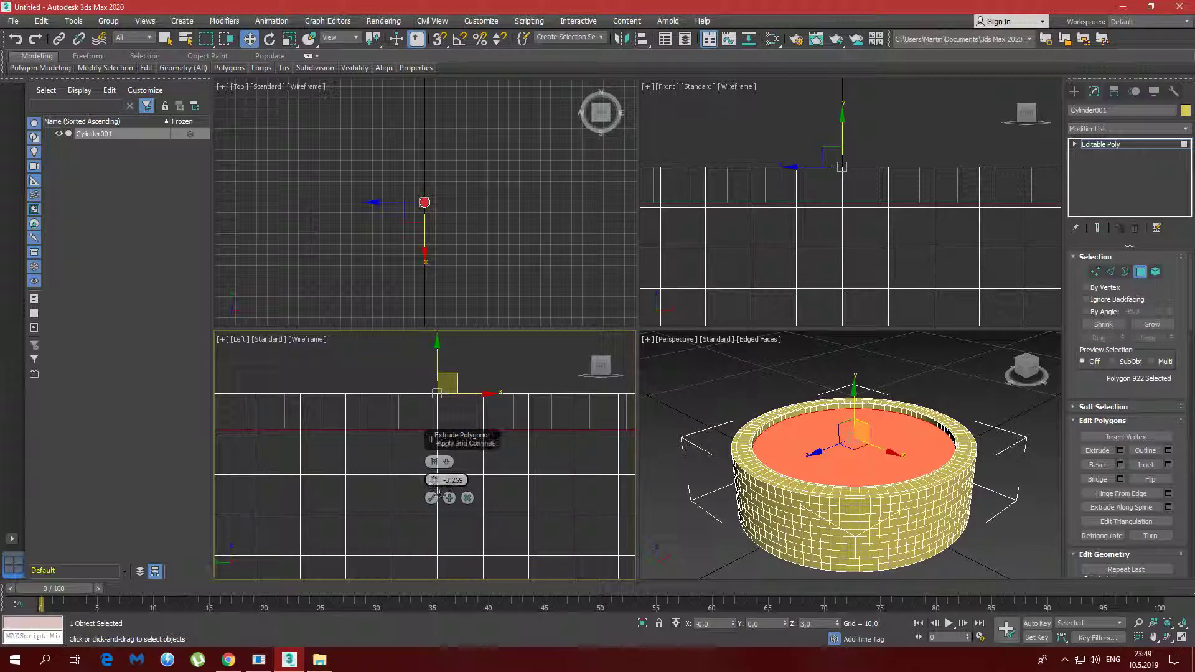
{"action": "left_click_drag", "start_coordinate": [434, 480], "coordinate": [436, 487]}
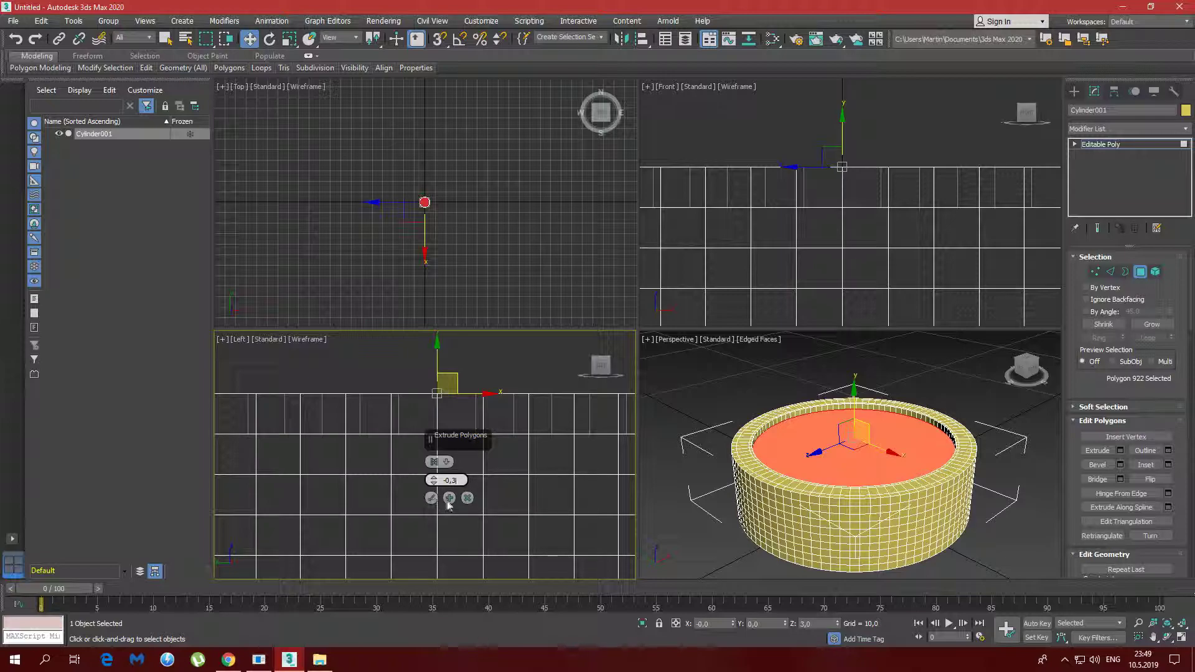
{"action": "left_click", "coordinate": [448, 501]}
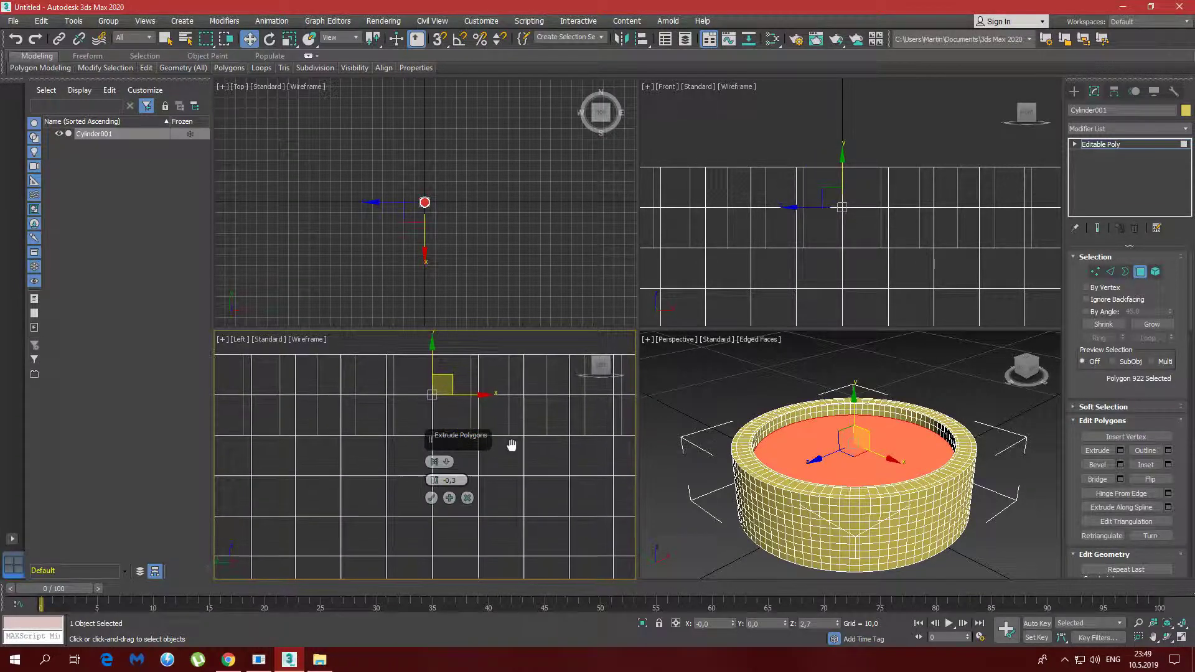
Repeat the -0.3 extrusion of the inner polygon seven more times to hollow out the dish, and check the inner wall's segments
{"action": "middle_click_drag", "start_coordinate": [521, 467], "coordinate": [510, 428]}
{"action": "scroll", "coordinate": [528, 453], "scroll_direction": "down", "scroll_amount": 3}
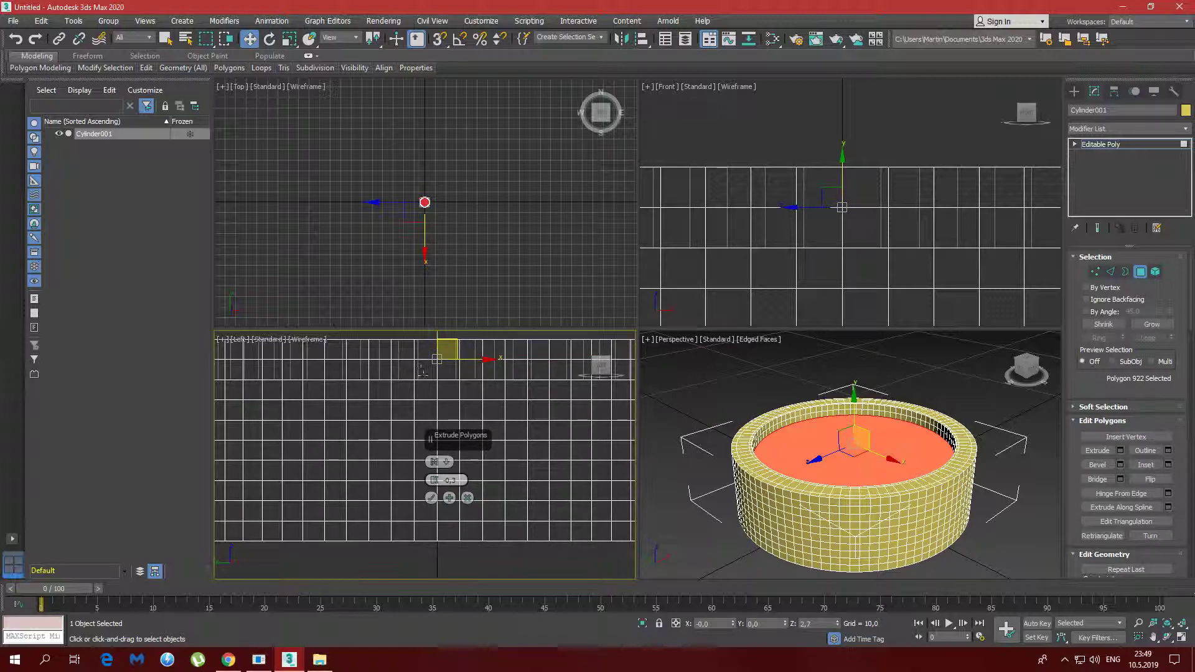
{"action": "left_click", "coordinate": [449, 500]}
{"action": "left_click", "coordinate": [449, 500]}
{"action": "left_click", "coordinate": [449, 500]}
{"action": "left_click", "coordinate": [449, 499]}
{"action": "left_click", "coordinate": [449, 499]}
{"action": "left_click", "coordinate": [449, 499]}
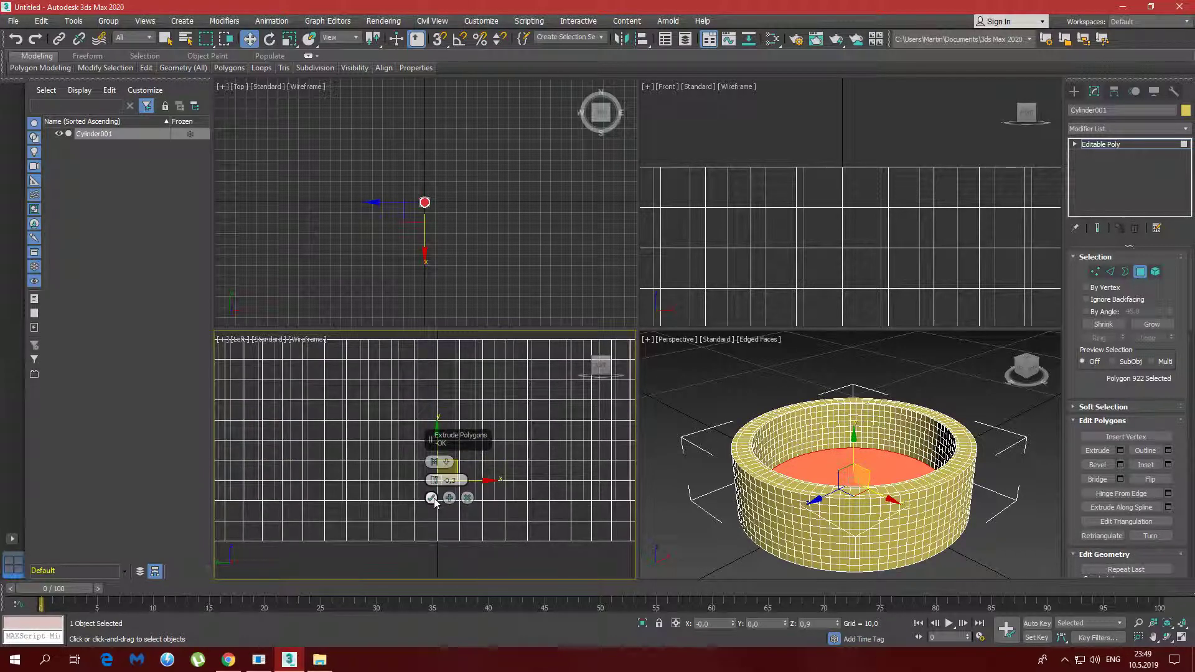
{"action": "left_click", "coordinate": [431, 498]}
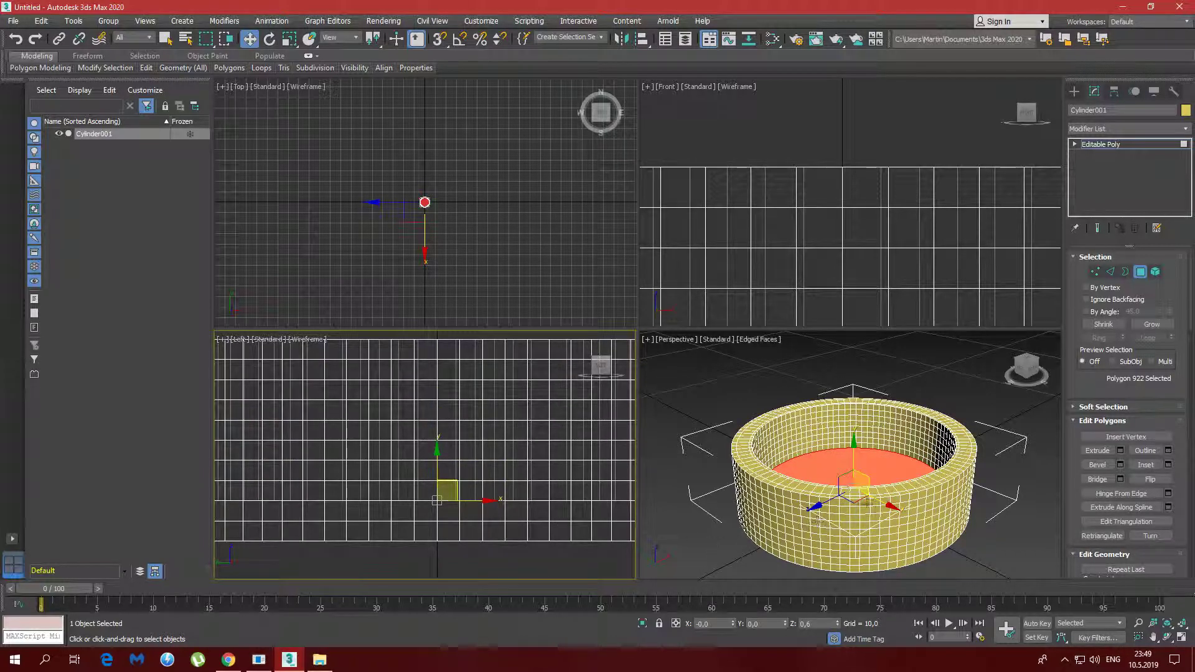
{"action": "middle_click_drag", "start_coordinate": [870, 502], "coordinate": [790, 446], "text": "alt"}
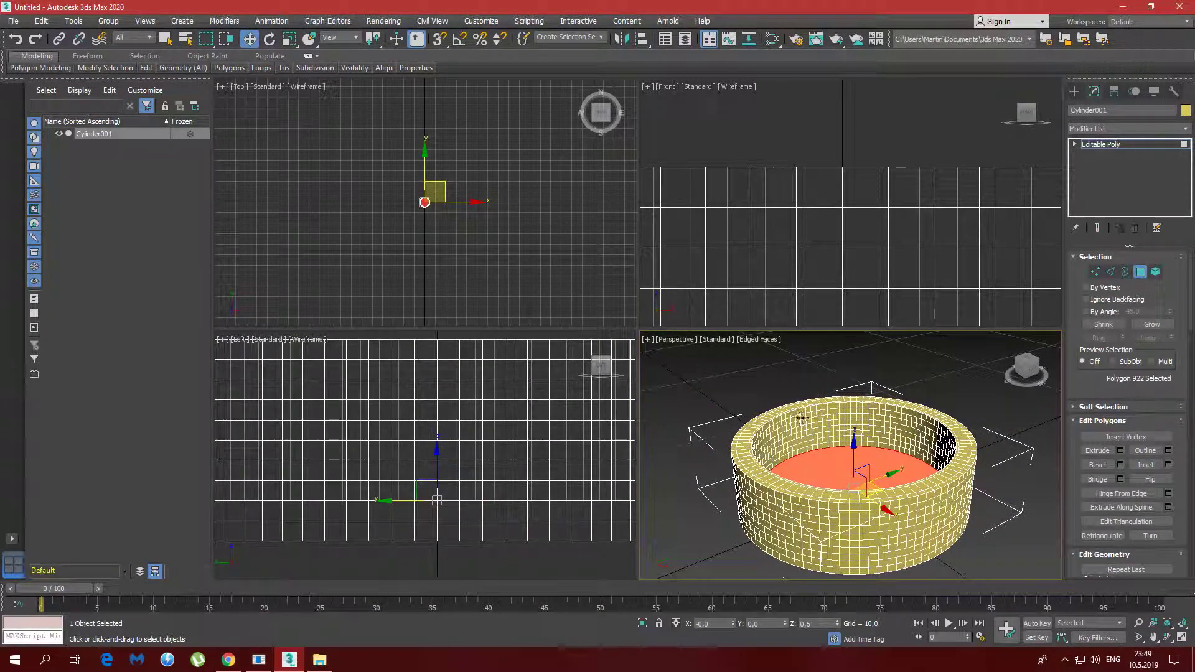
{"action": "scroll", "coordinate": [792, 436], "scroll_direction": "up", "scroll_amount": 5}
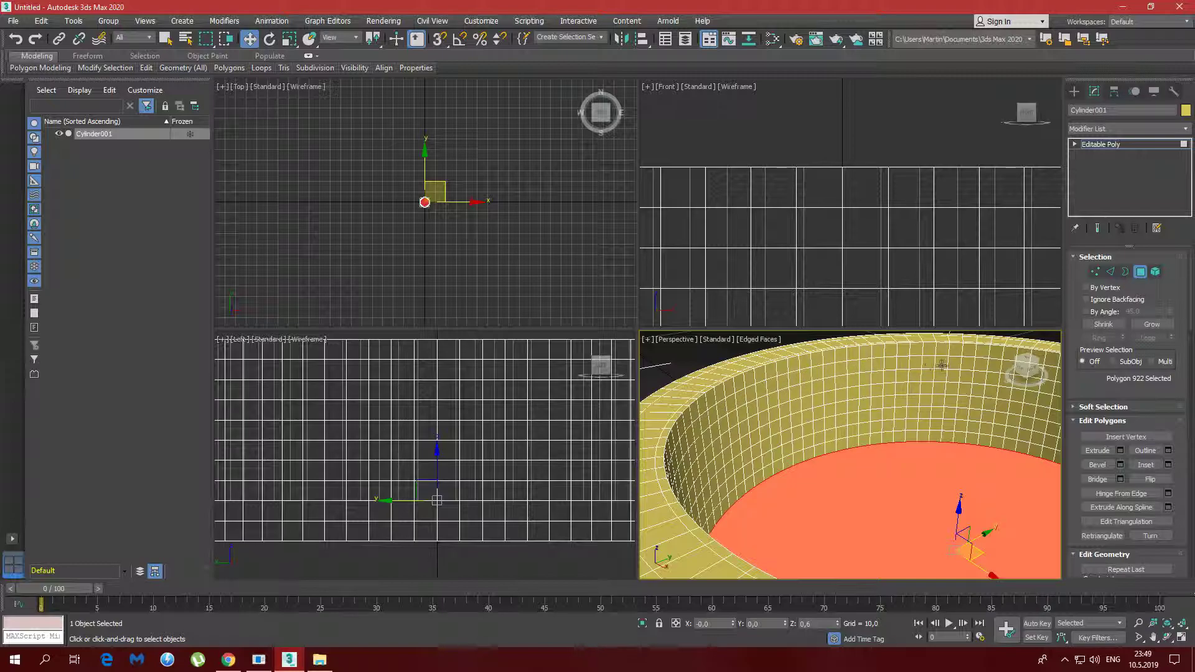
Inset the dish's inner floor polygon by 0.2
{"action": "middle_click_drag", "start_coordinate": [933, 404], "coordinate": [874, 459]}
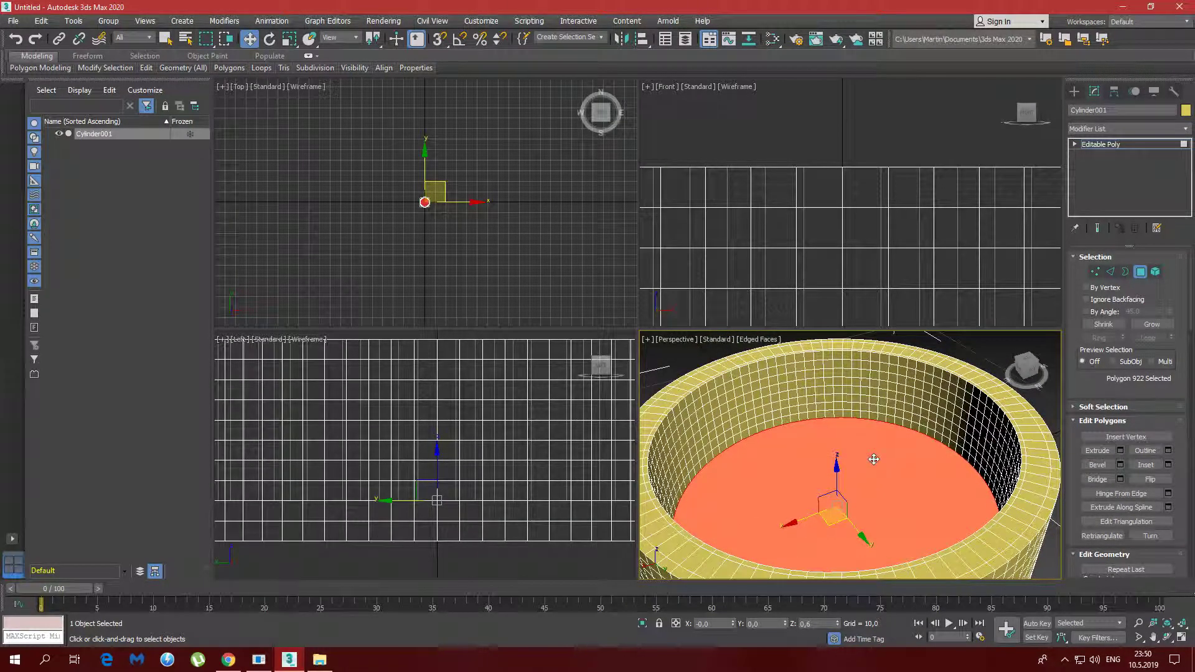
{"action": "left_click", "coordinate": [1168, 466]}
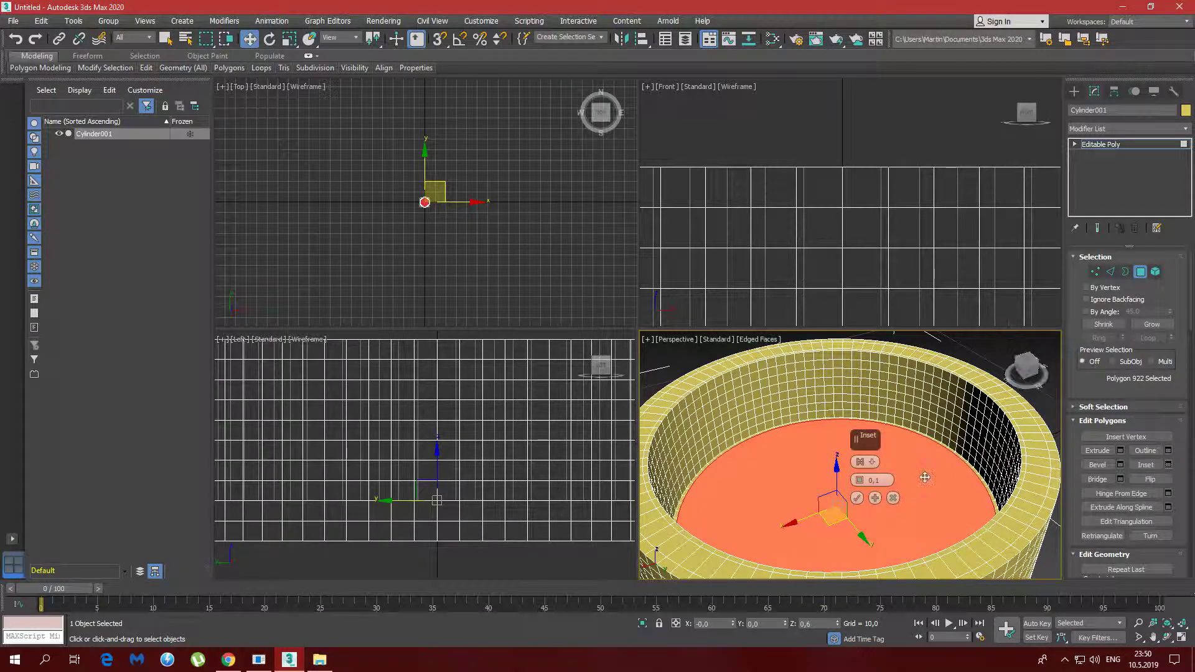
{"action": "type", "text": "1"}
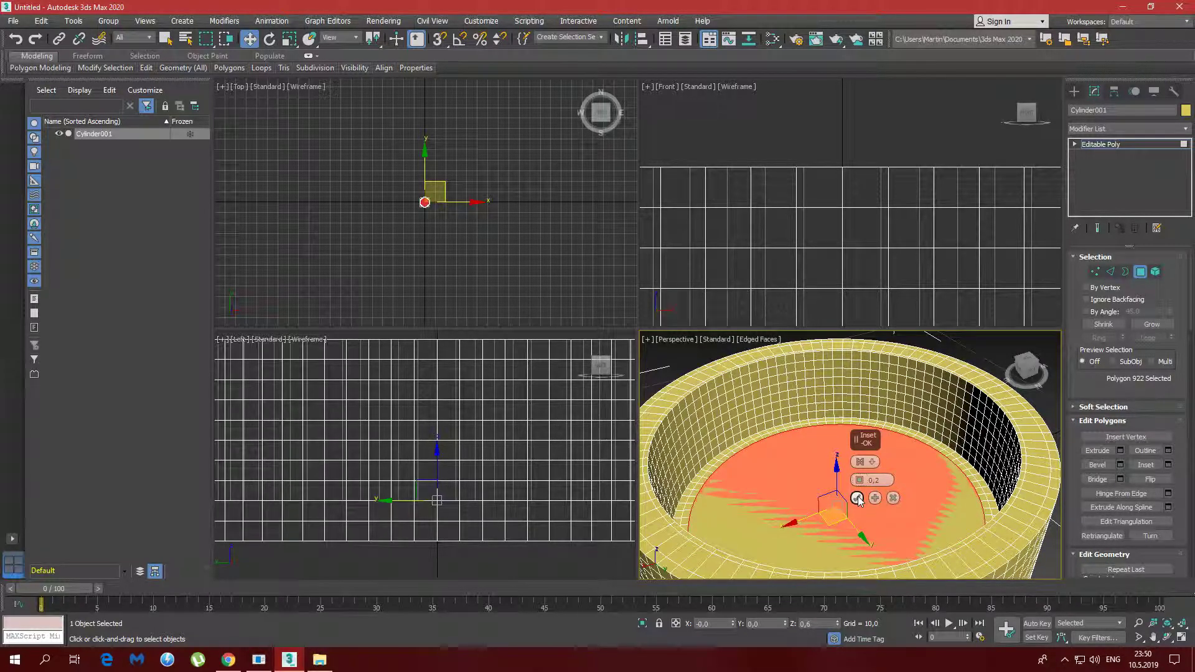
{"action": "left_click", "coordinate": [857, 498]}
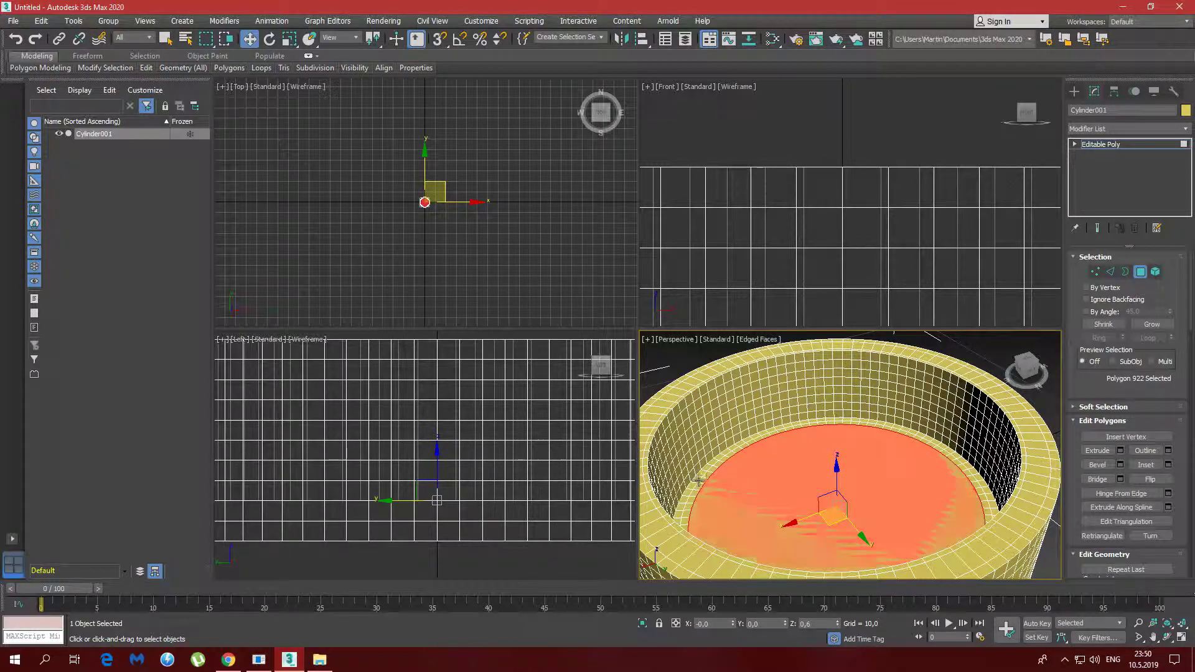
Select the large polygon on the dish's underside and inset it by 0.2
{"action": "scroll", "coordinate": [712, 482], "scroll_direction": "down", "scroll_amount": 5}
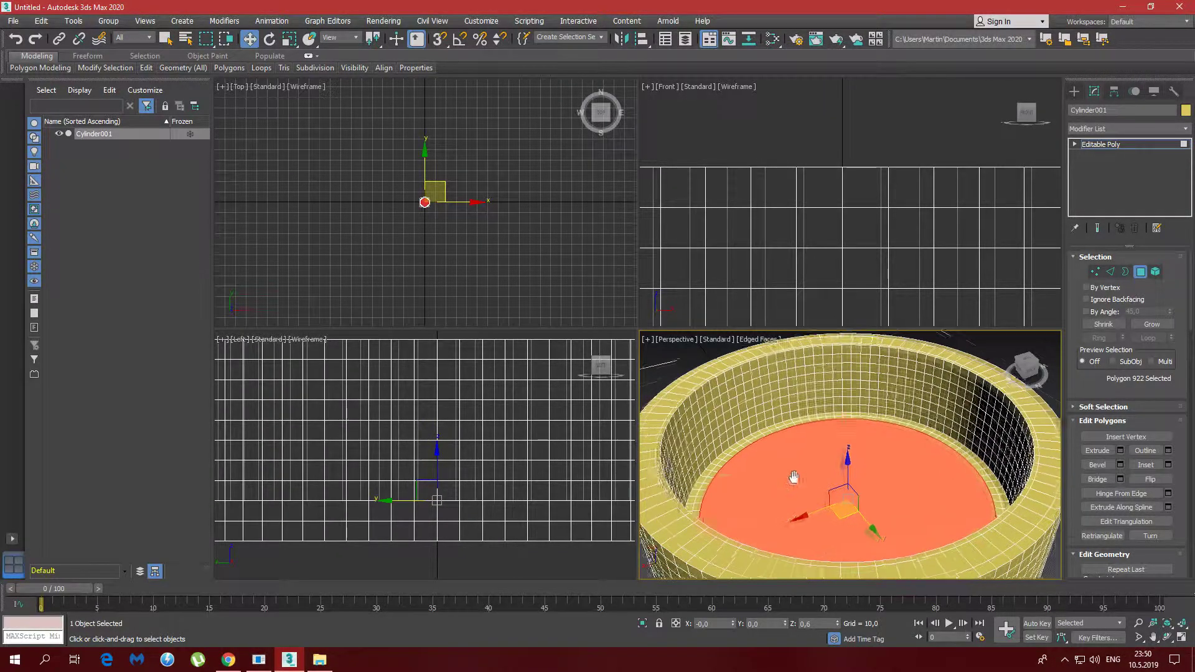
{"action": "middle_click_drag", "start_coordinate": [810, 492], "coordinate": [802, 416], "text": "alt"}
{"action": "left_click", "coordinate": [809, 383]}
{"action": "left_click", "coordinate": [1159, 478]}
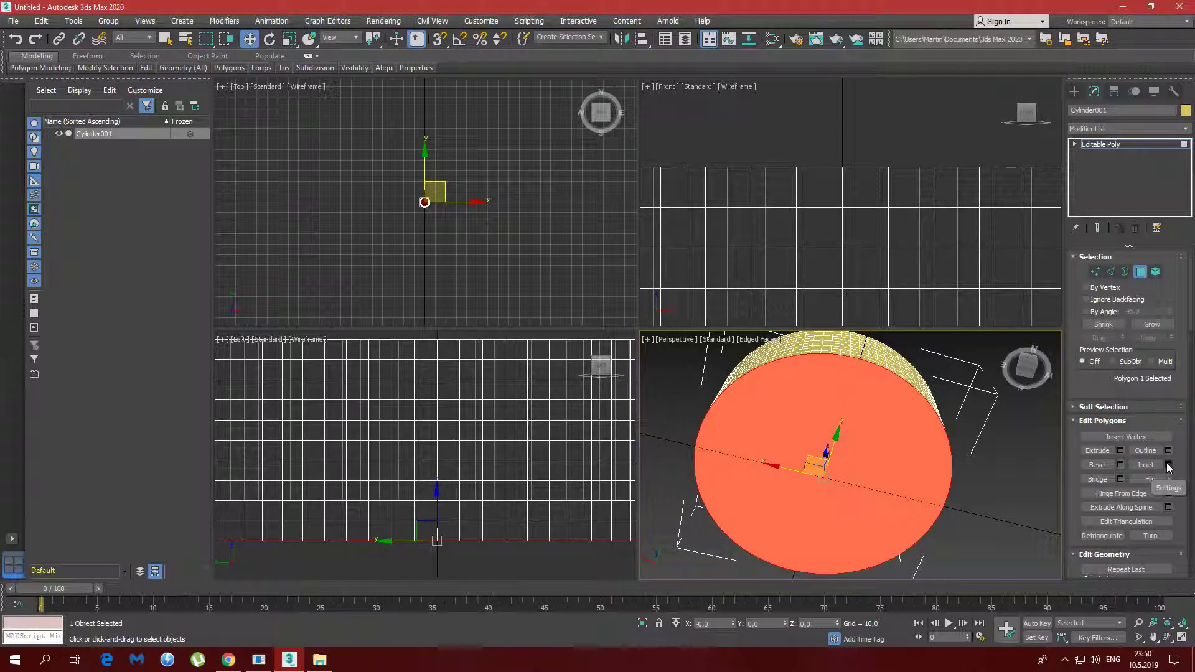
{"action": "left_click", "coordinate": [1169, 466]}
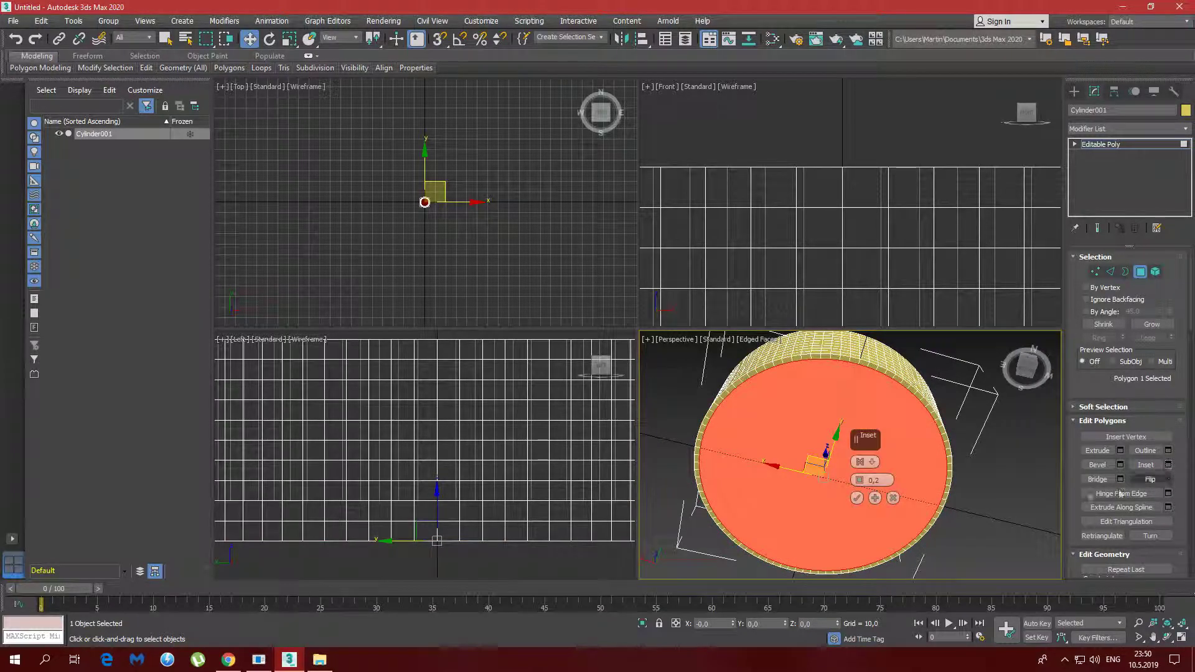
{"action": "left_click", "coordinate": [858, 499]}
{"action": "middle_click_drag", "start_coordinate": [813, 458], "coordinate": [783, 535], "text": "alt"}
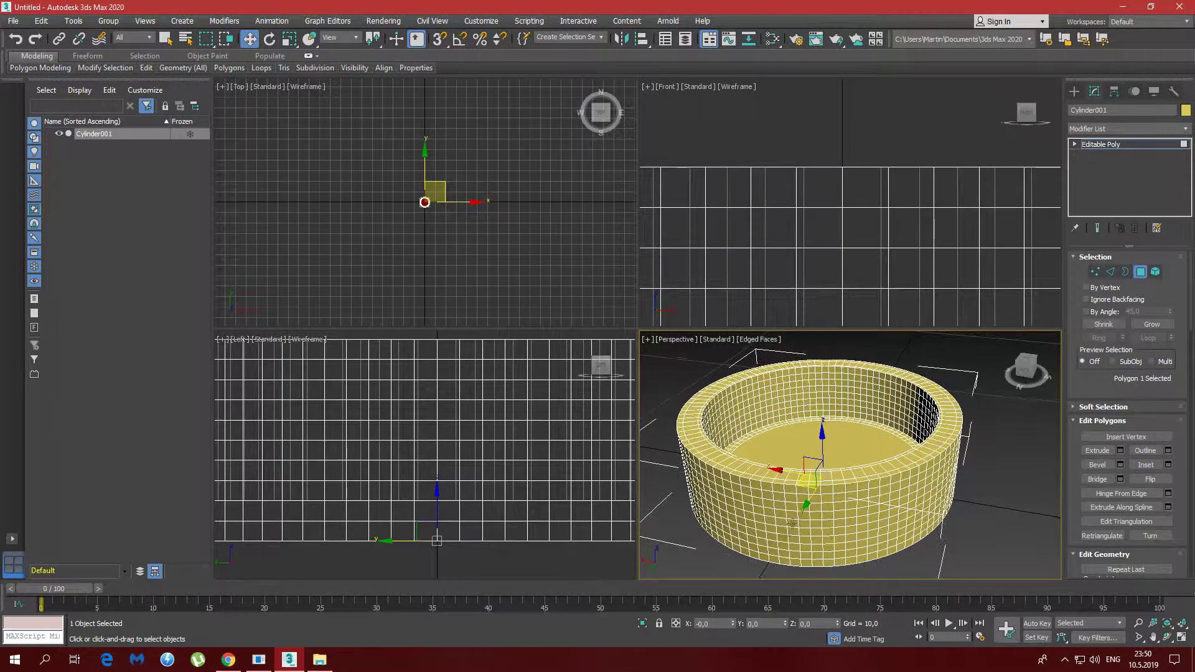
Select the top five vertex rows of the central columns in the Left and Front views and lower them about 0.25 to start four rim notches
{"action": "left_click", "coordinate": [475, 569]}
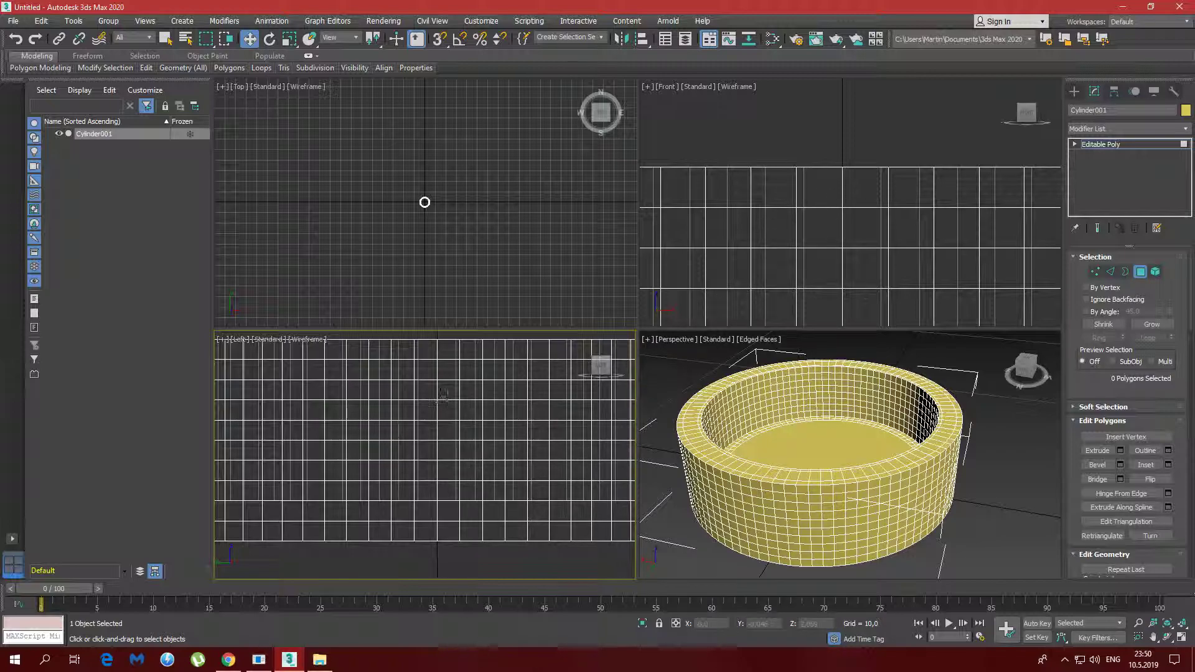
{"action": "middle_click_drag", "start_coordinate": [449, 394], "coordinate": [439, 438]}
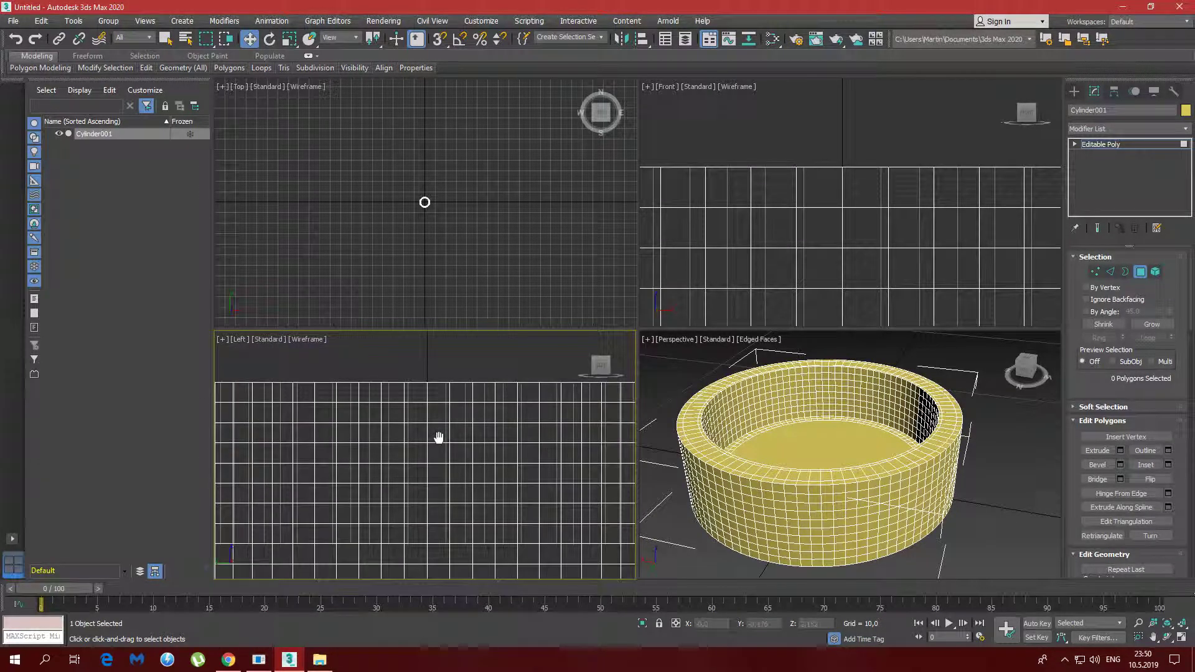
{"action": "scroll", "coordinate": [429, 389], "scroll_direction": "up", "scroll_amount": 1}
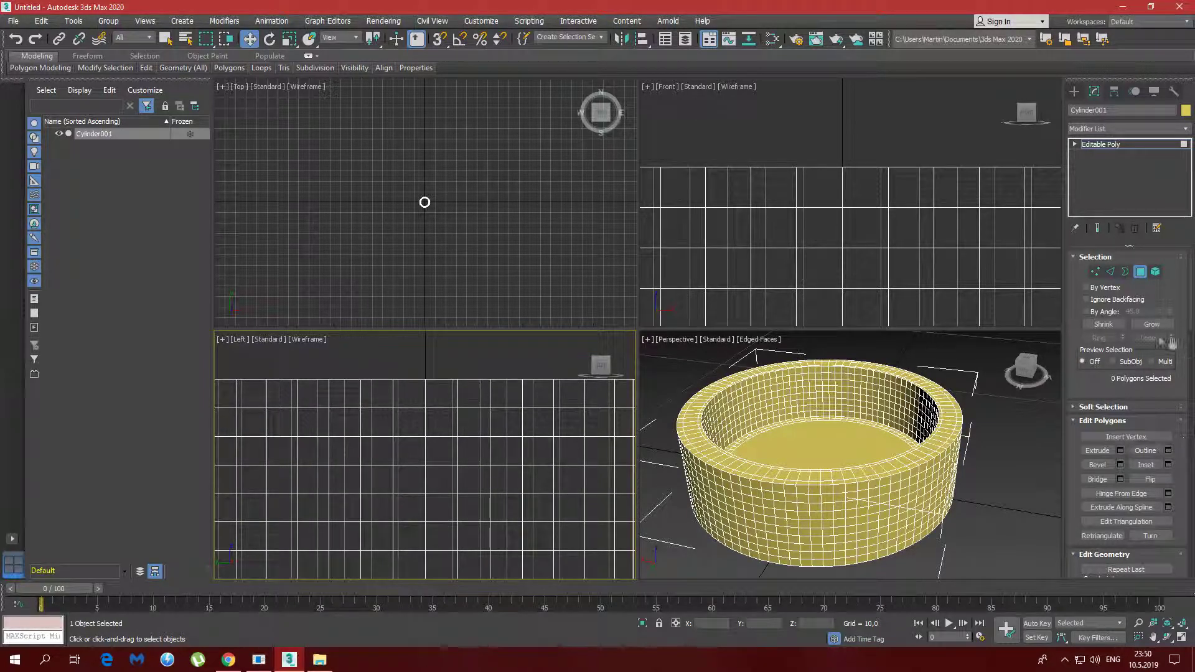
{"action": "left_click", "coordinate": [1096, 274]}
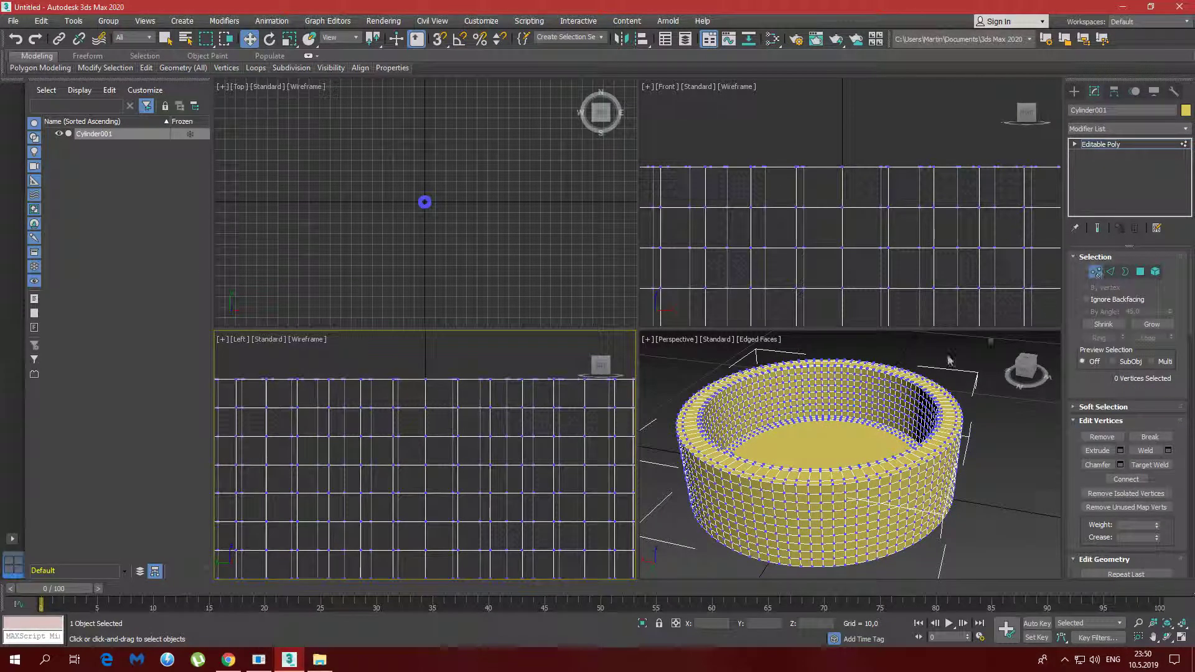
{"action": "left_click_drag", "start_coordinate": [419, 373], "coordinate": [437, 508]}
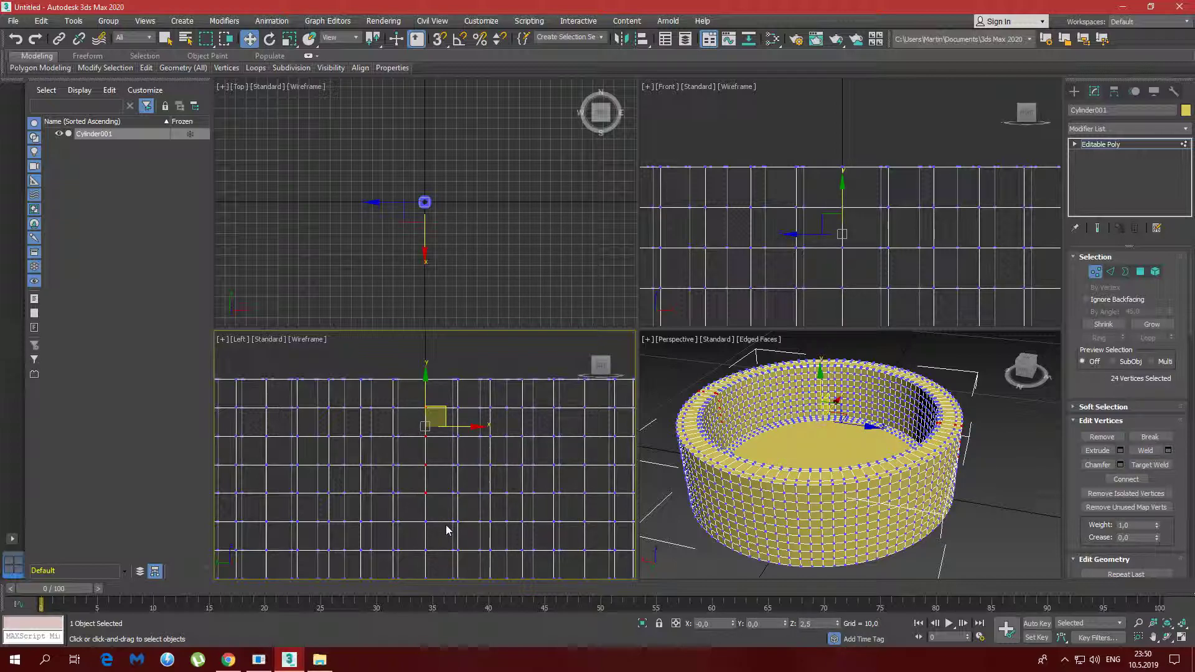
{"action": "middle_click_drag", "start_coordinate": [878, 188], "coordinate": [866, 148]}
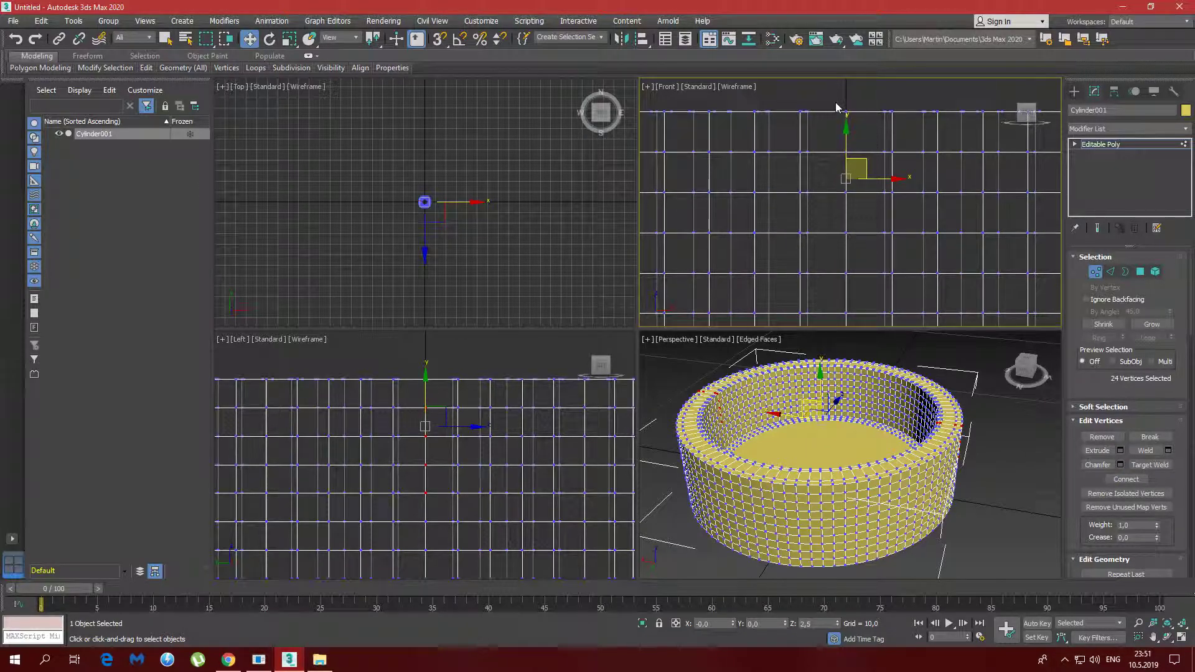
{"action": "left_click_drag", "start_coordinate": [838, 100], "coordinate": [860, 320]}
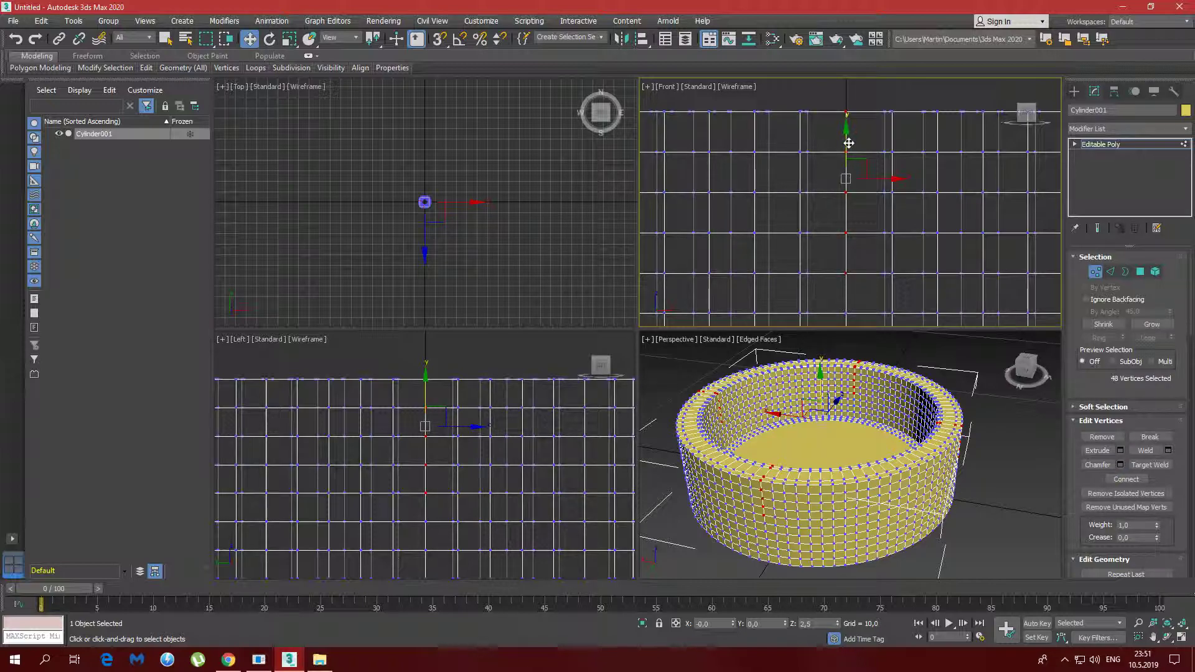
{"action": "left_click_drag", "start_coordinate": [849, 145], "coordinate": [852, 178]}
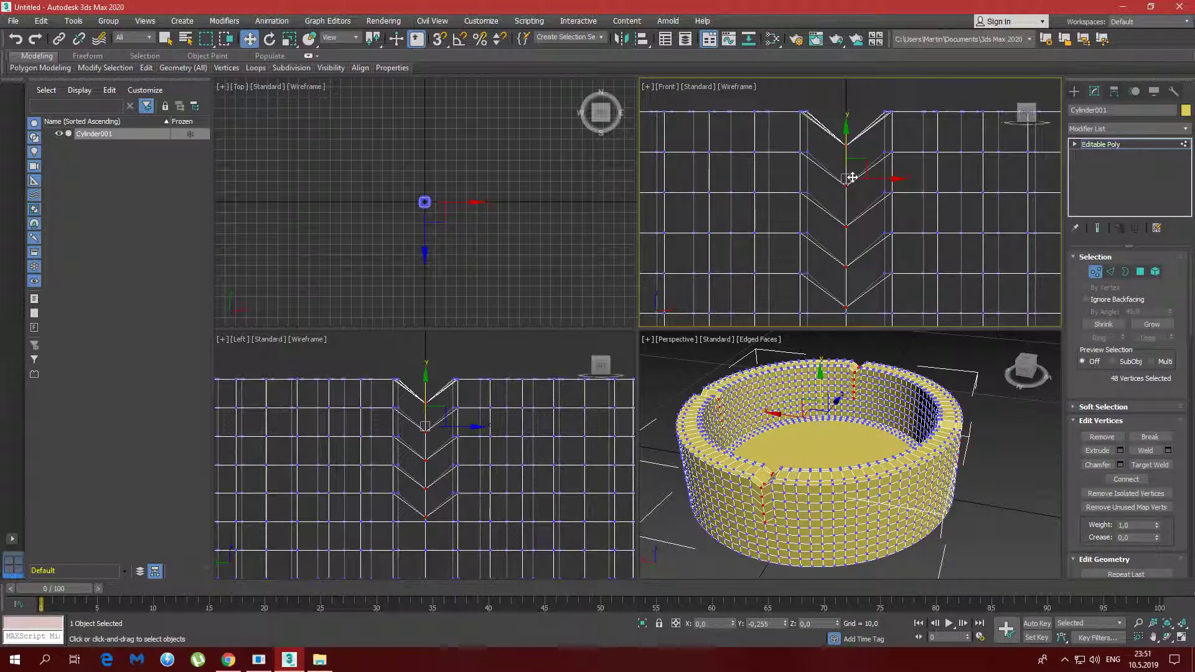
{"action": "left_click", "coordinate": [858, 106]}
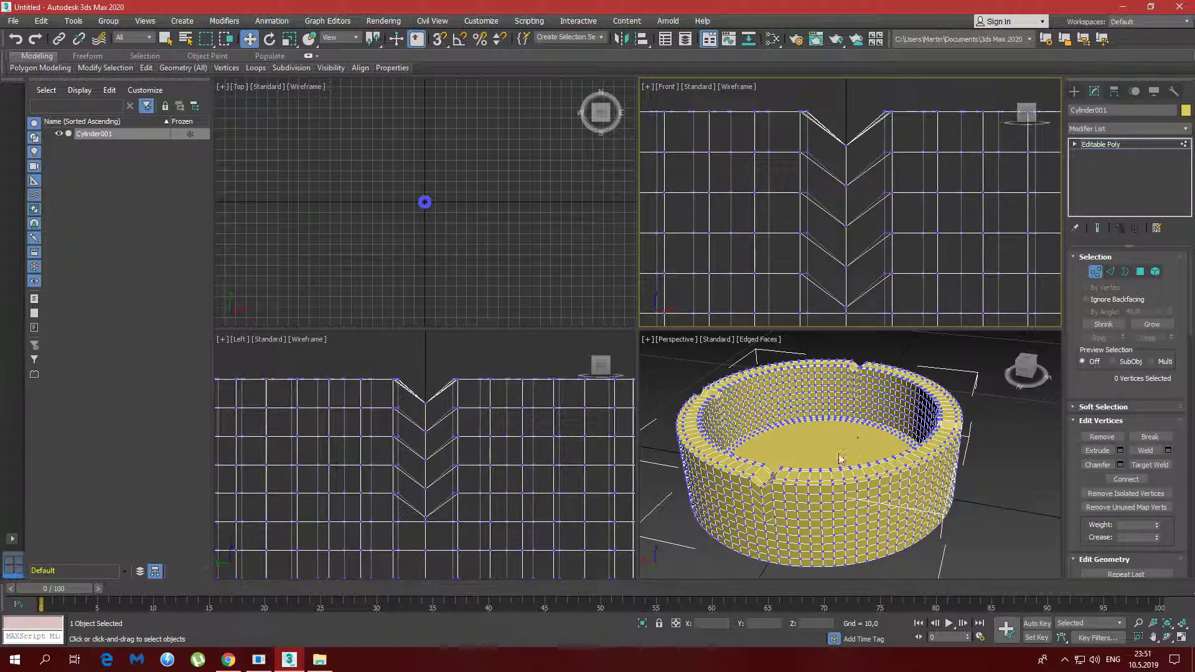
{"action": "middle_click_drag", "start_coordinate": [839, 458], "coordinate": [757, 430], "text": "alt"}
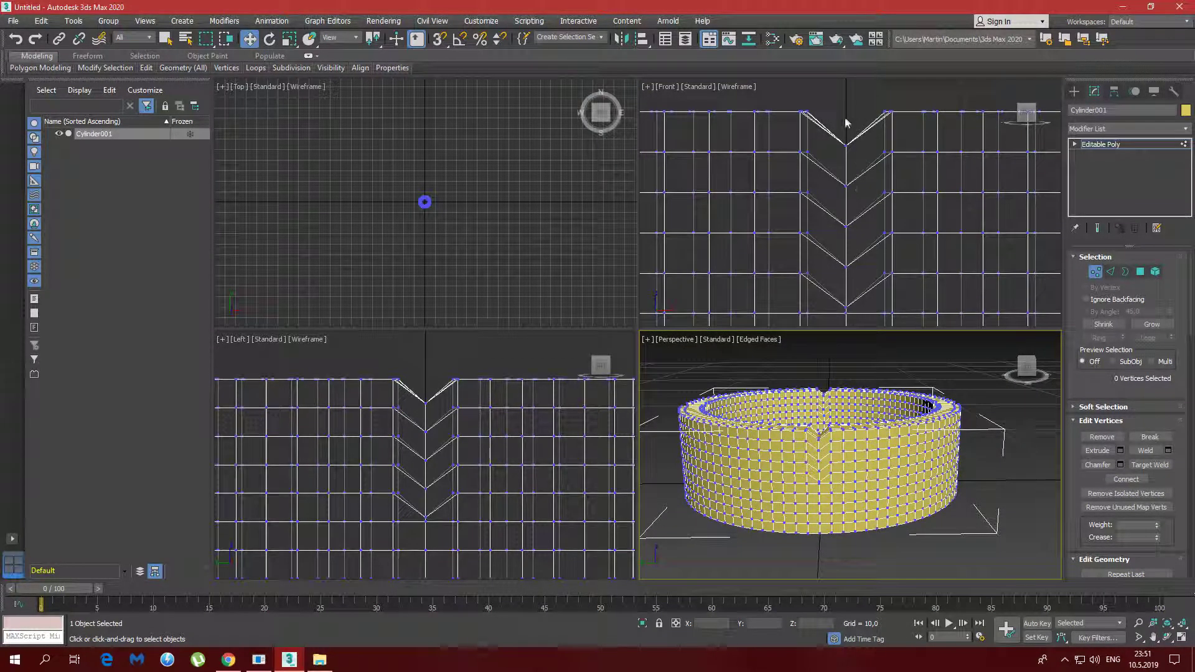
Select only the top four vertex rows of the notches' central columns in both side views and lower them about another 0.25
{"action": "left_click_drag", "start_coordinate": [838, 114], "coordinate": [861, 286]}
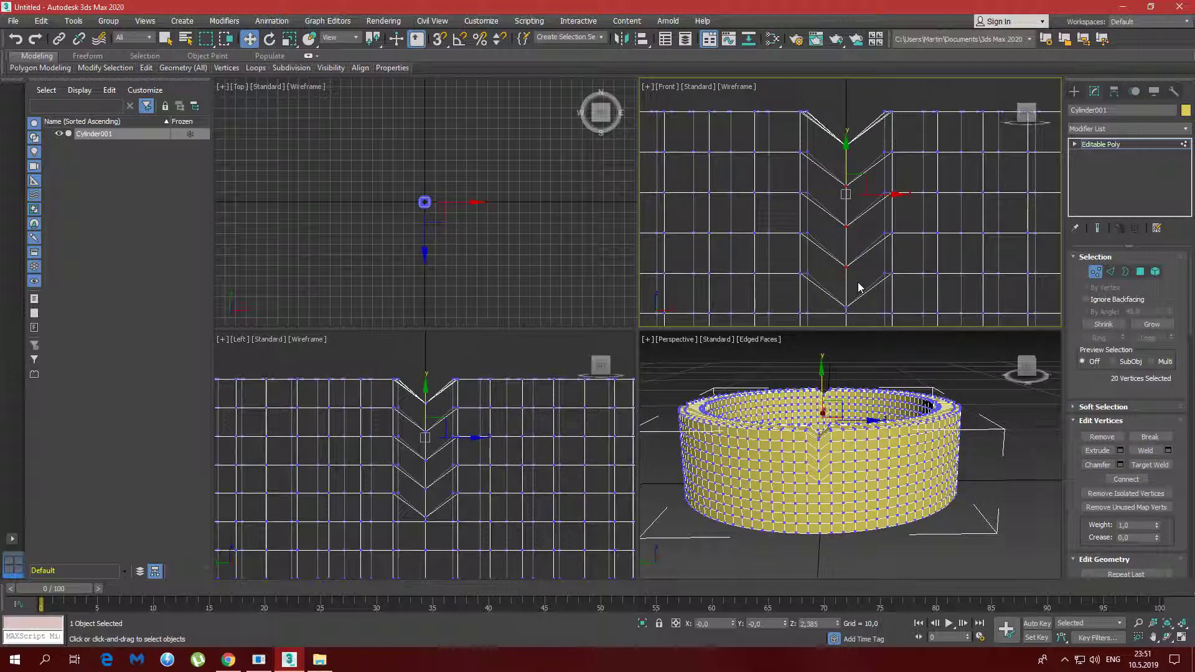
{"action": "right_click", "coordinate": [437, 367]}
{"action": "left_click_drag", "start_coordinate": [415, 367], "coordinate": [439, 501]}
{"action": "left_click_drag", "start_coordinate": [426, 400], "coordinate": [425, 435]}
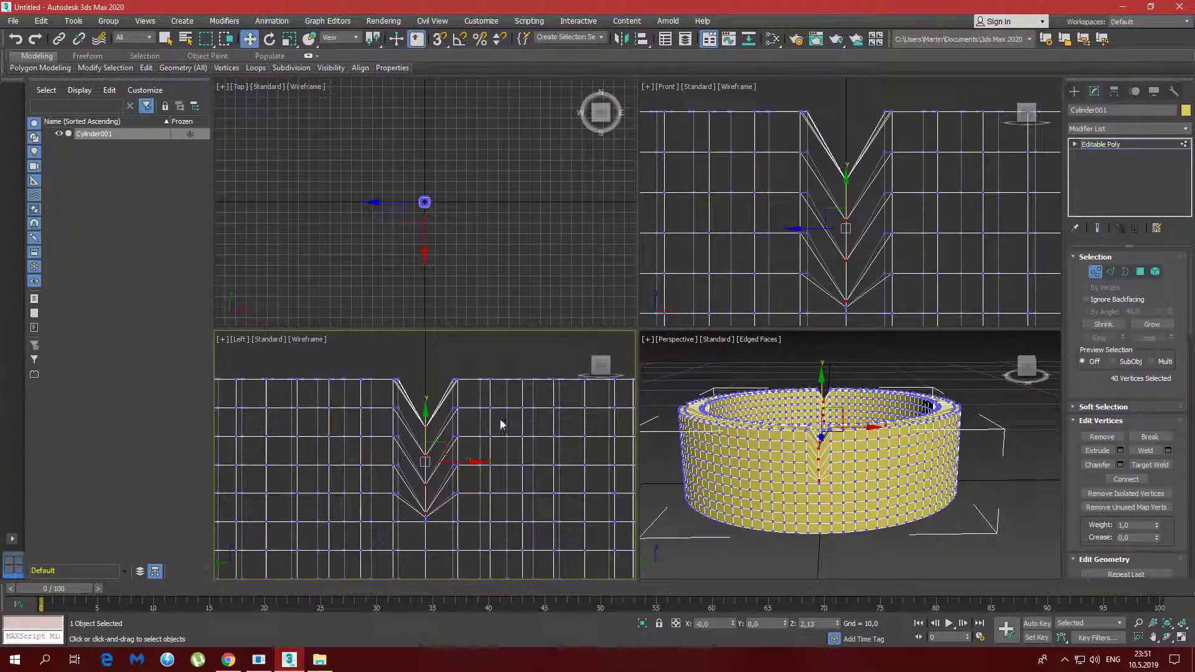
Select the top three vertex rows of the notches' central columns in both side views and lower them about 0.25
{"action": "left_click_drag", "start_coordinate": [840, 144], "coordinate": [857, 270]}
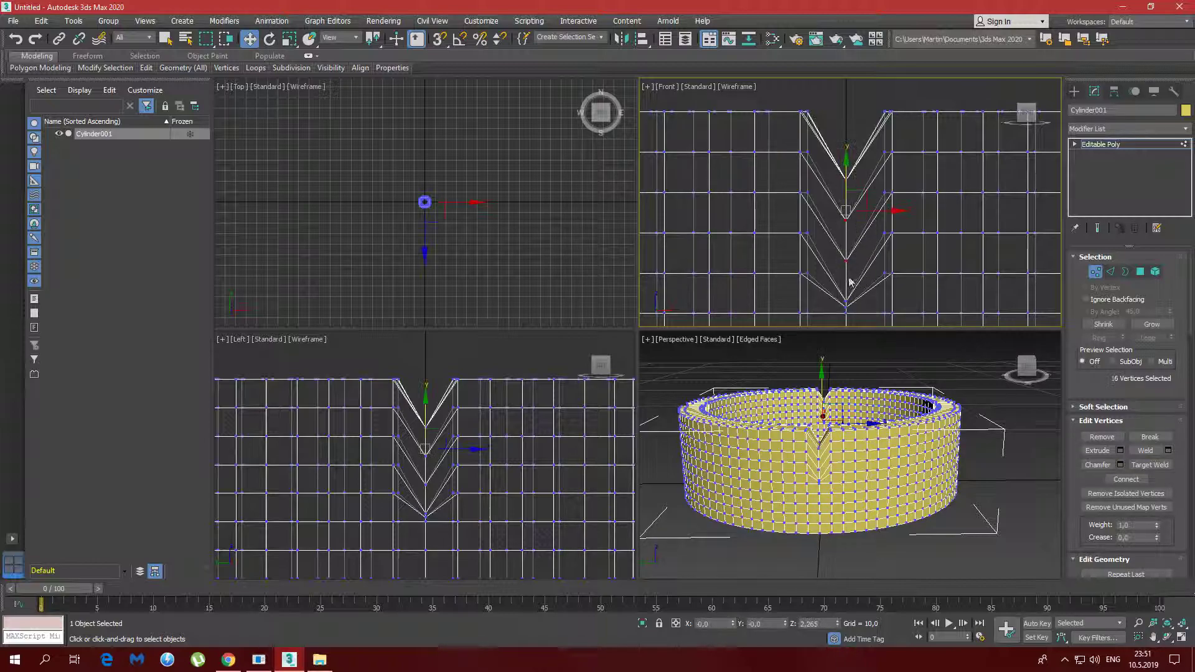
{"action": "left_click", "coordinate": [423, 400]}
{"action": "left_click_drag", "start_coordinate": [421, 404], "coordinate": [435, 498], "text": "ctrl"}
{"action": "right_click", "coordinate": [889, 192]}
{"action": "left_click_drag", "start_coordinate": [846, 179], "coordinate": [849, 243]}
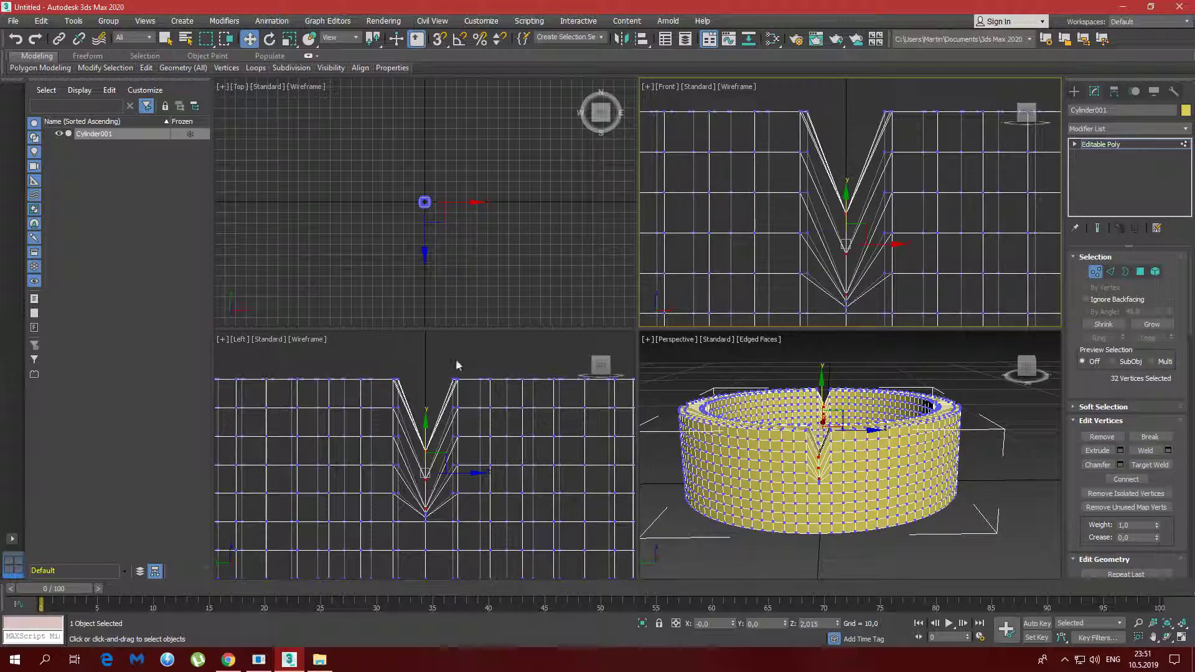
Select the top two vertex rows of the notches' central columns, lower them about 0.22, and clear the vertex selection
{"action": "left_click", "coordinate": [521, 350]}
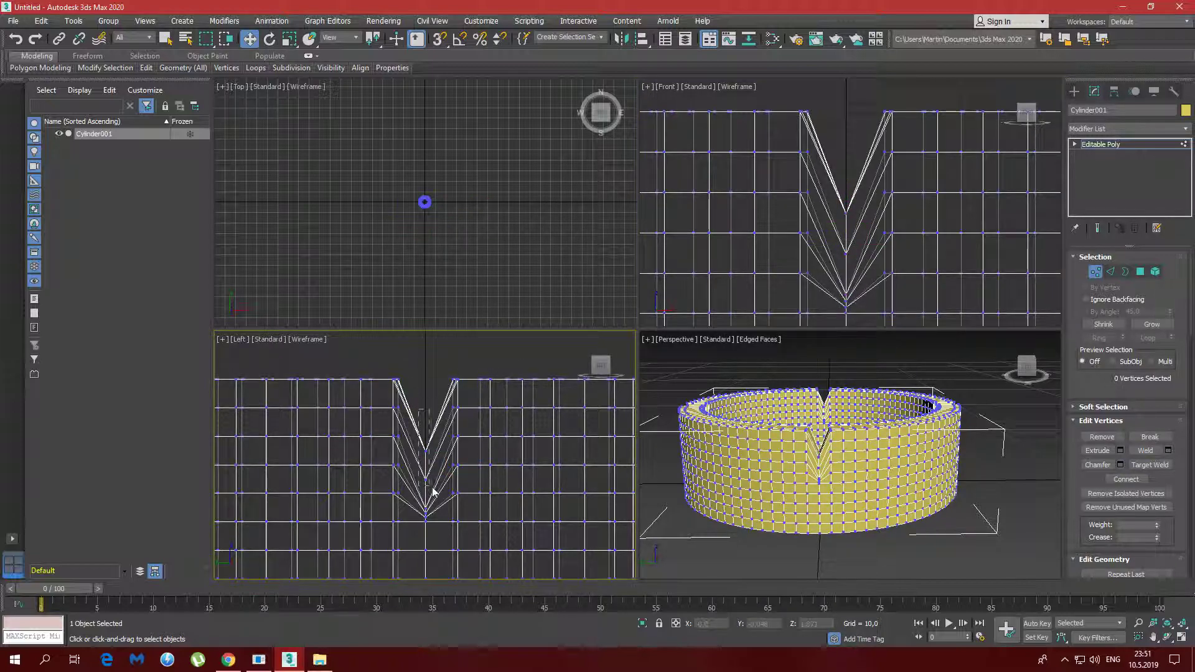
{"action": "left_click_drag", "start_coordinate": [435, 492], "coordinate": [435, 492]}
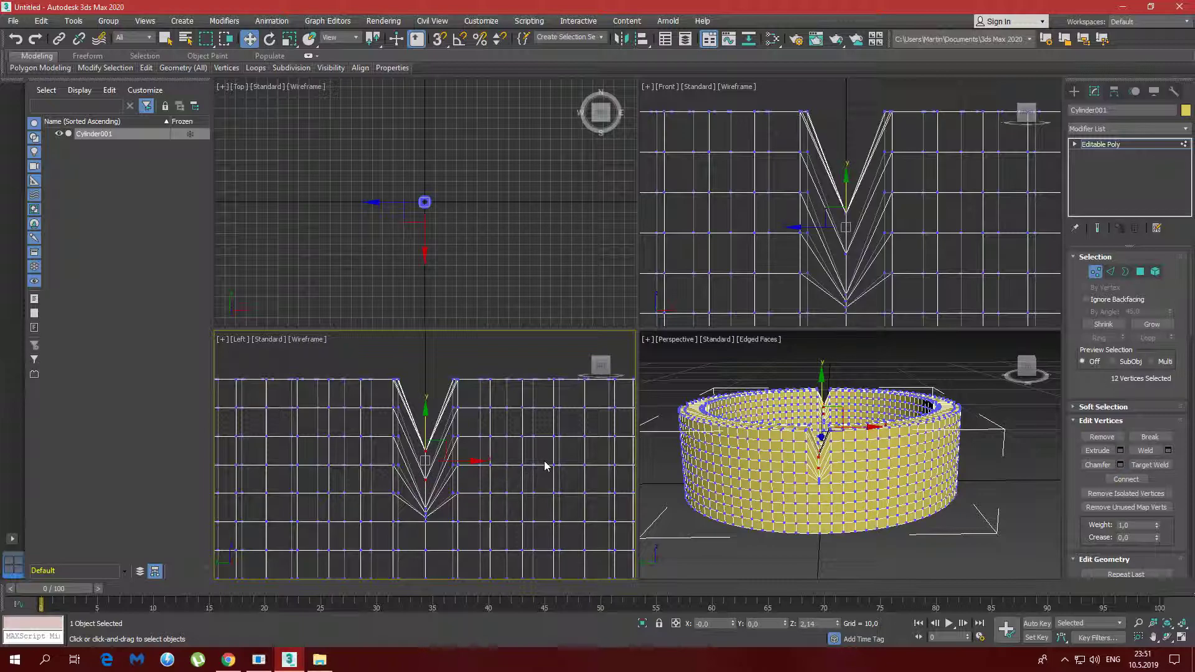
{"action": "right_click", "coordinate": [845, 168]}
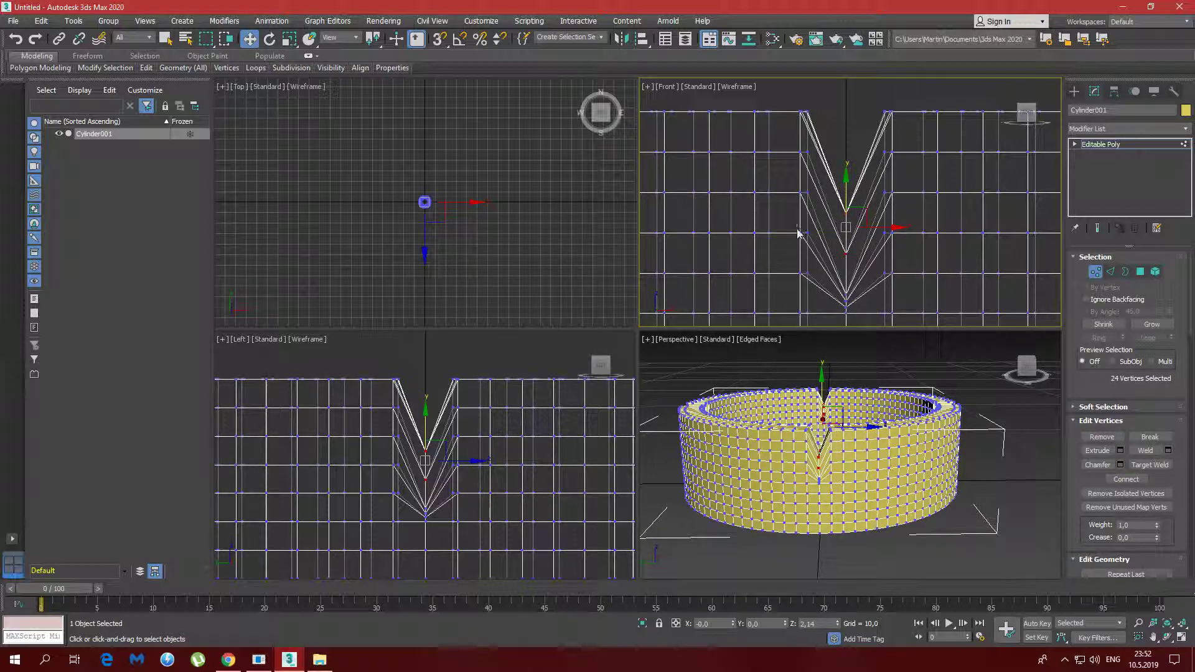
{"action": "left_click_drag", "start_coordinate": [847, 196], "coordinate": [849, 226]}
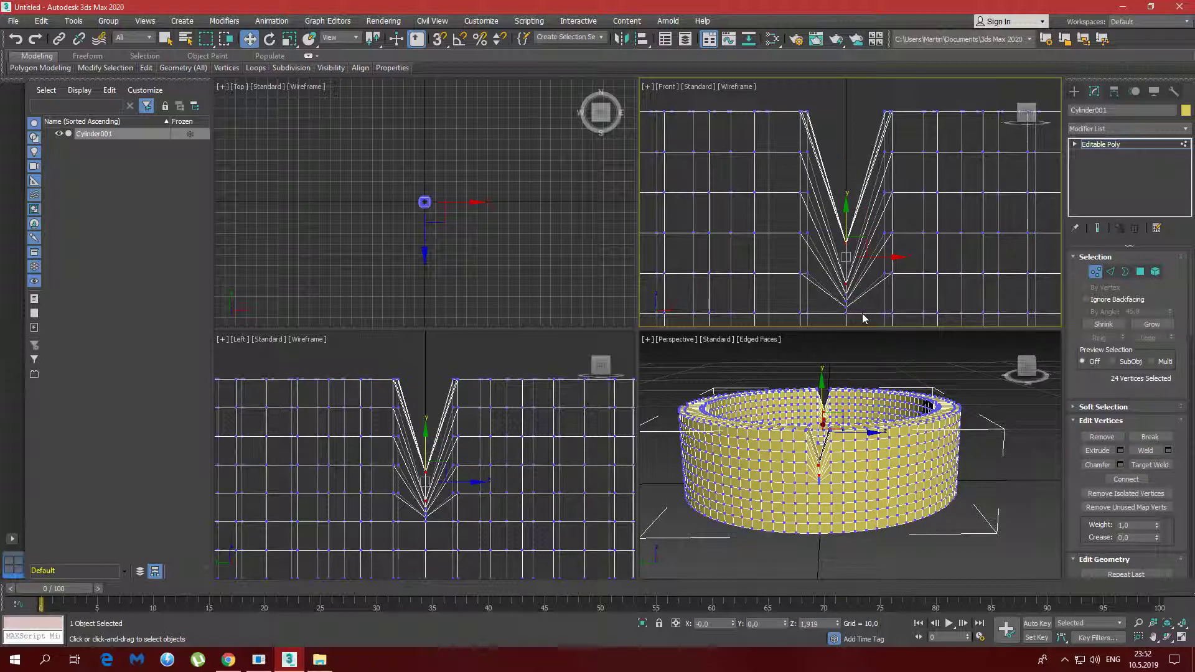
{"action": "left_click", "coordinate": [851, 178]}
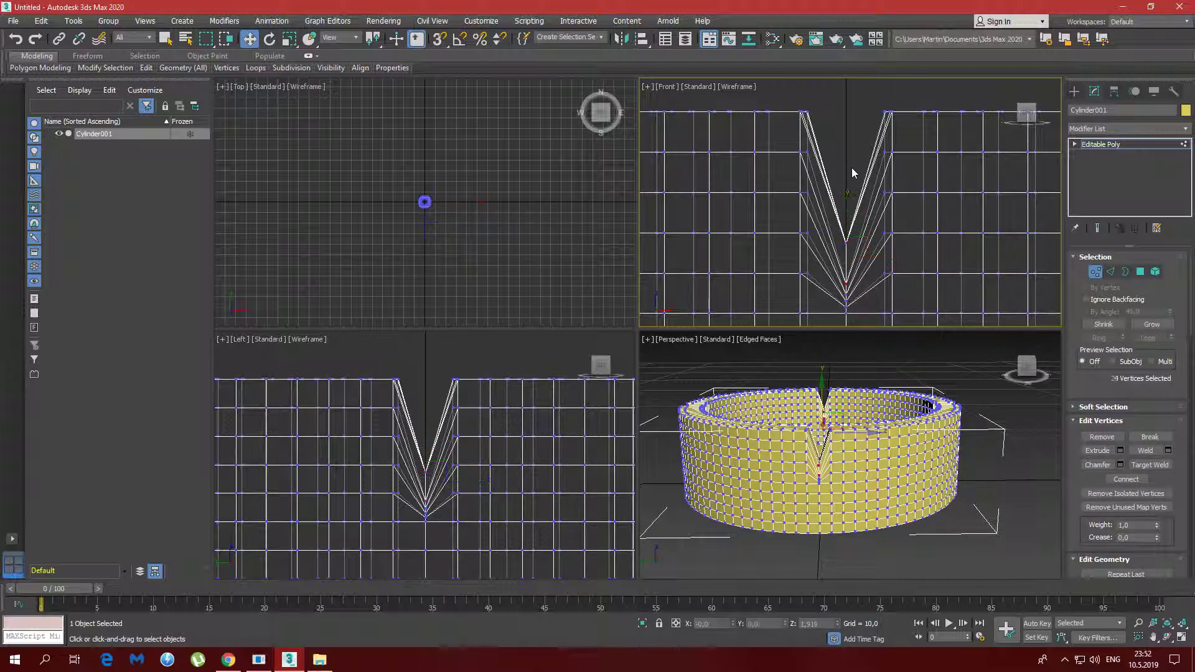
{"action": "left_click", "coordinate": [846, 241]}
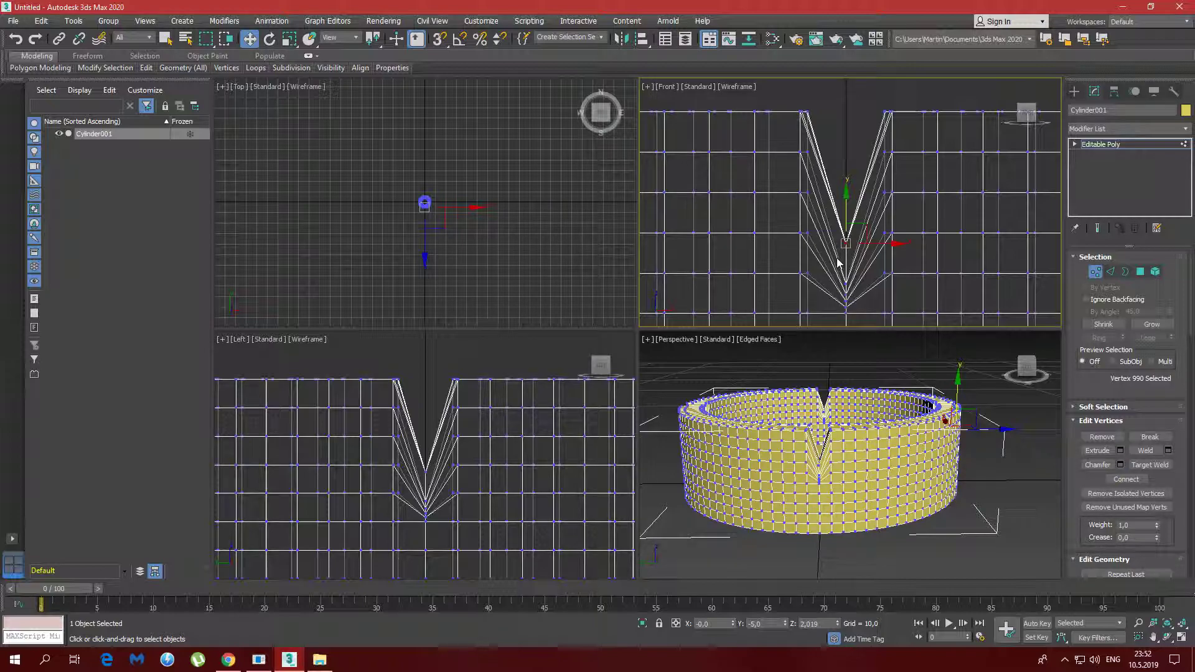
{"action": "left_click", "coordinate": [852, 170]}
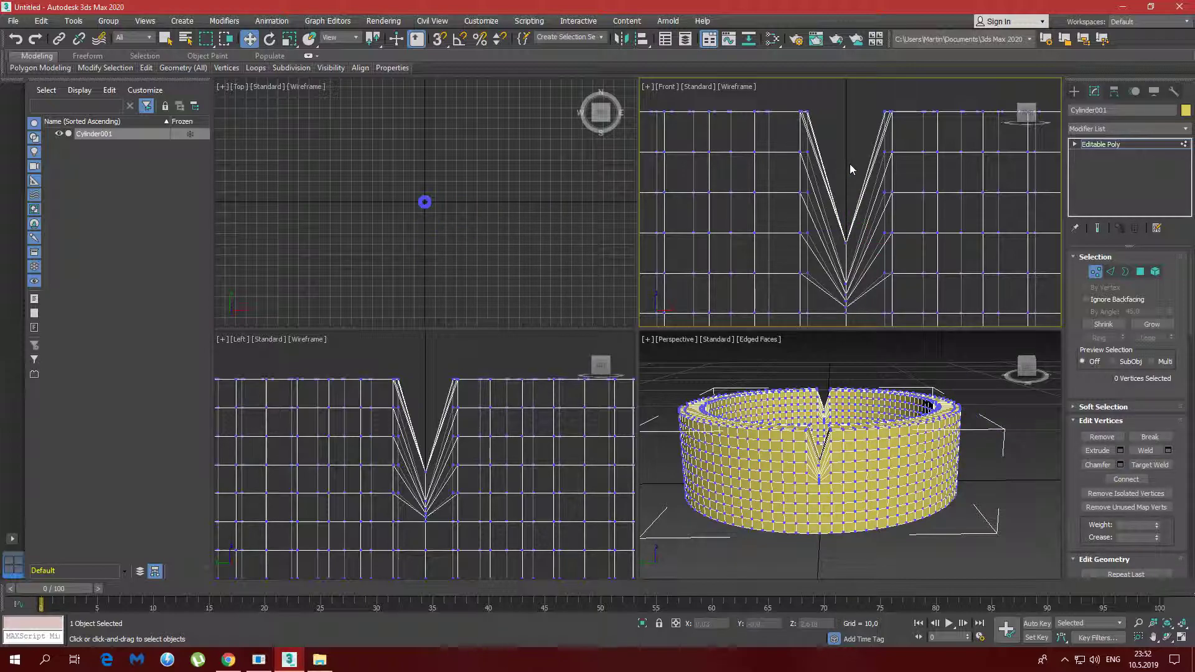
Select the top five rows of the vertex columns flanking each notch in both side views and lower them about 0.24 to widen the notches
{"action": "middle_click_drag", "start_coordinate": [852, 454], "coordinate": [854, 442], "text": "alt"}
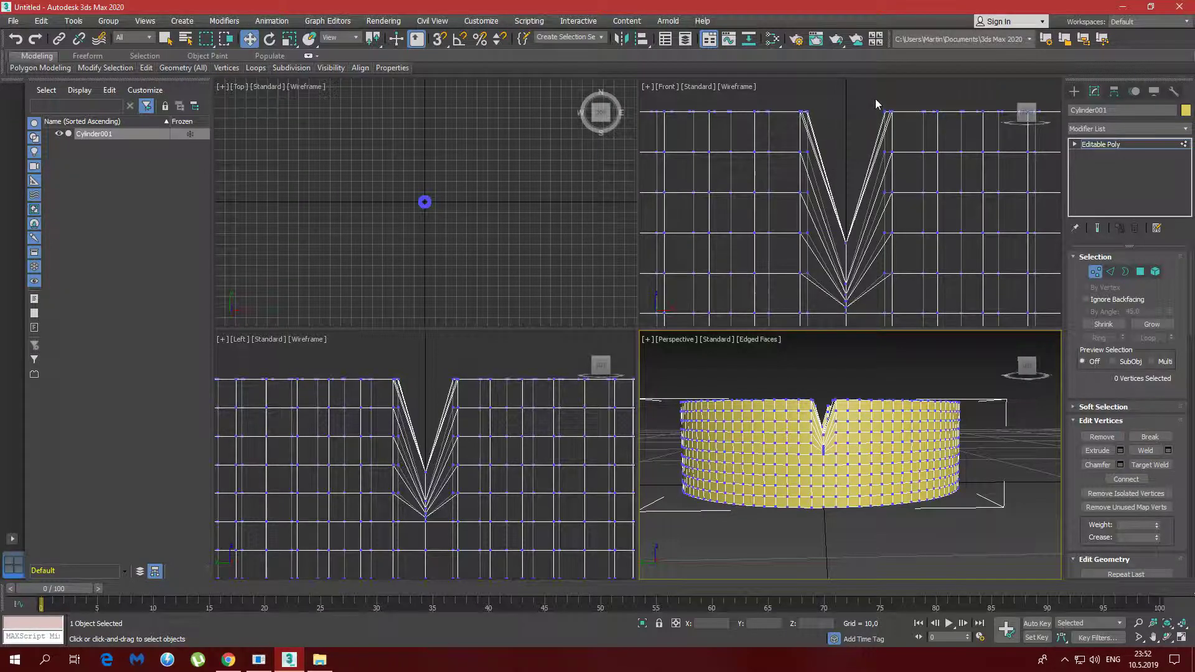
{"action": "left_click_drag", "start_coordinate": [875, 99], "coordinate": [906, 292]}
{"action": "left_click_drag", "start_coordinate": [788, 98], "coordinate": [818, 302]}
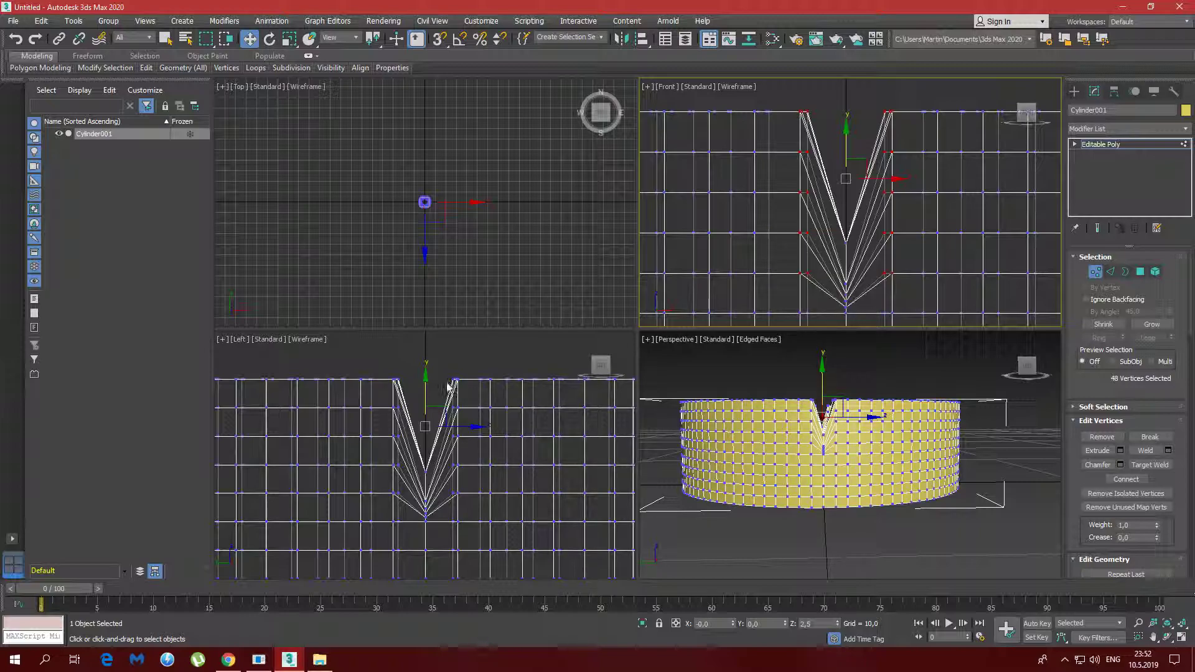
{"action": "middle_click_drag", "start_coordinate": [475, 438], "coordinate": [478, 434]}
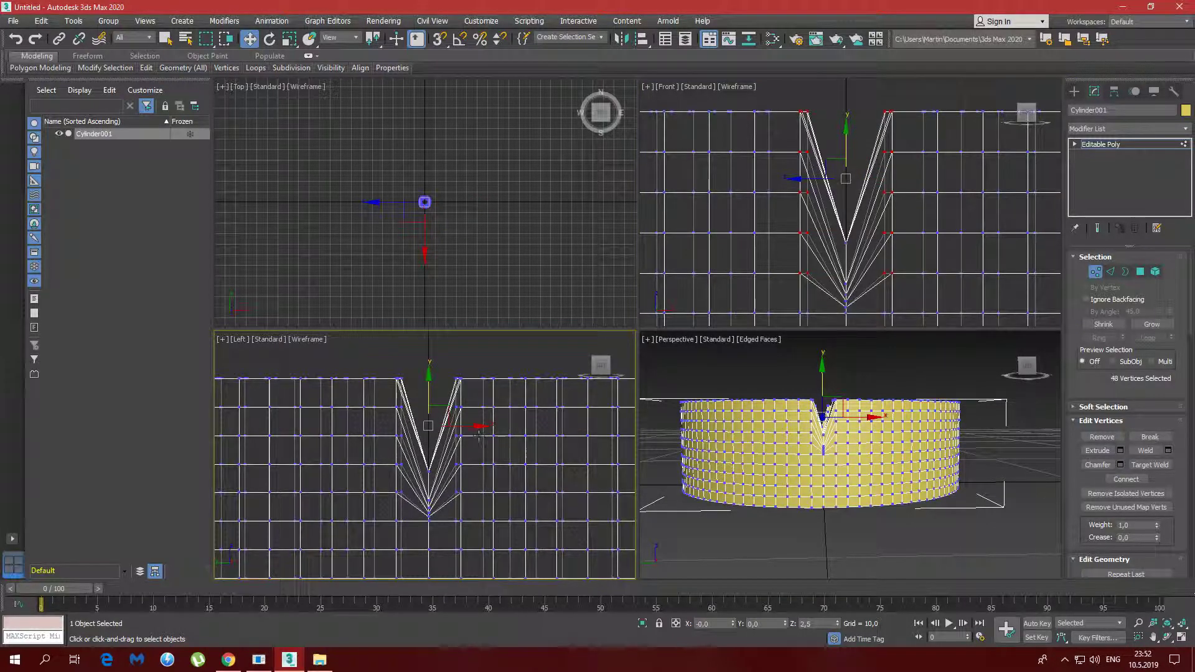
{"action": "scroll", "coordinate": [468, 439], "scroll_direction": "up", "scroll_amount": 3}
{"action": "left_click_drag", "start_coordinate": [454, 360], "coordinate": [481, 546]}
{"action": "left_click_drag", "start_coordinate": [371, 356], "coordinate": [393, 548], "text": "ctrl"}
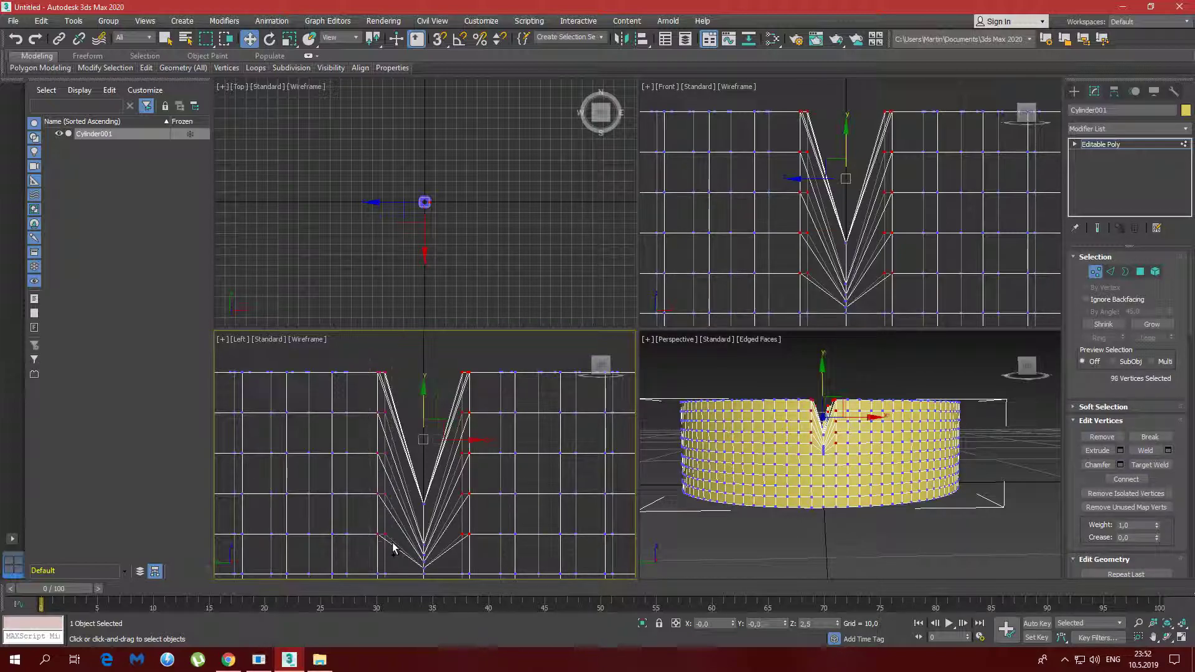
{"action": "right_click", "coordinate": [860, 192]}
{"action": "left_click_drag", "start_coordinate": [846, 151], "coordinate": [845, 180]}
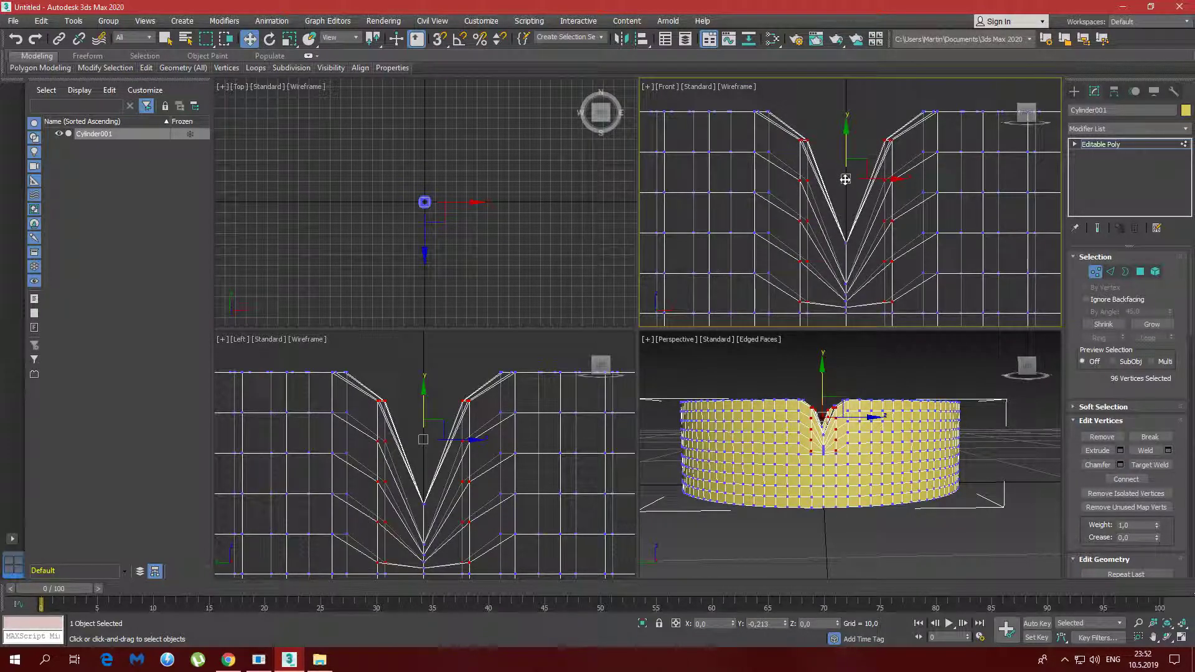
{"action": "left_click_drag", "start_coordinate": [845, 179], "coordinate": [845, 182]}
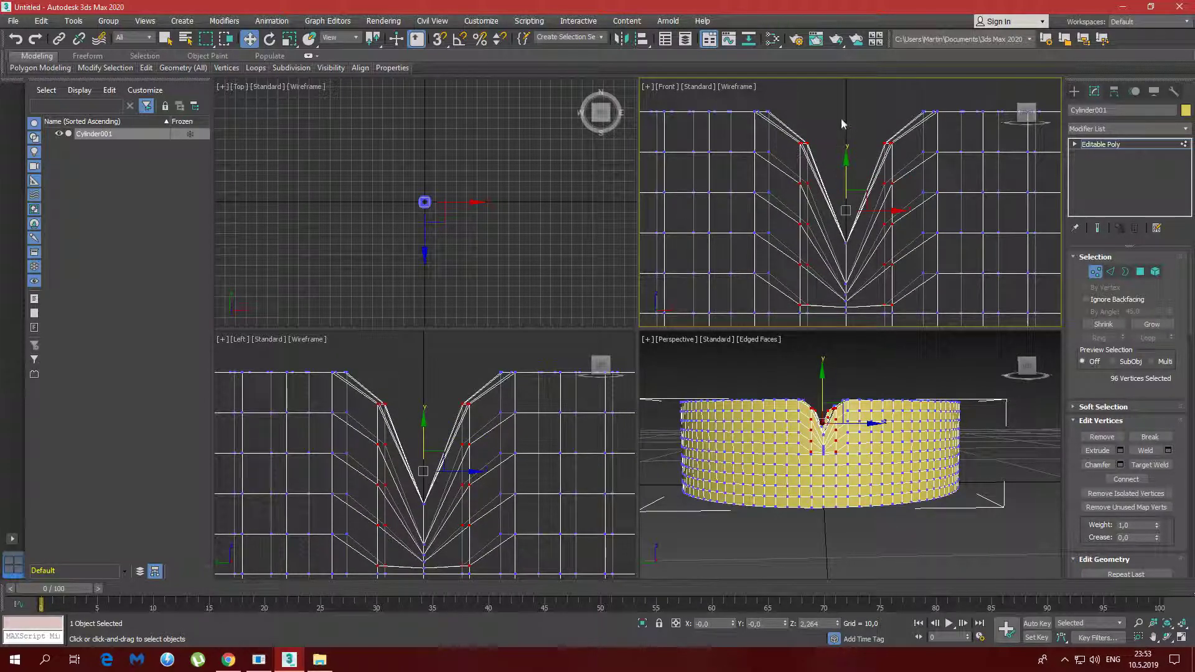
Select only the top four vertex rows of the columns flanking each notch in both side views and lower them about 0.24
{"action": "left_click_drag", "start_coordinate": [867, 114], "coordinate": [909, 284]}
{"action": "left_click_drag", "start_coordinate": [788, 123], "coordinate": [821, 293], "text": "ctrl"}
{"action": "left_click_drag", "start_coordinate": [448, 394], "coordinate": [478, 555], "text": "ctrl"}
{"action": "left_click_drag", "start_coordinate": [389, 483], "coordinate": [396, 541], "text": "ctrl"}
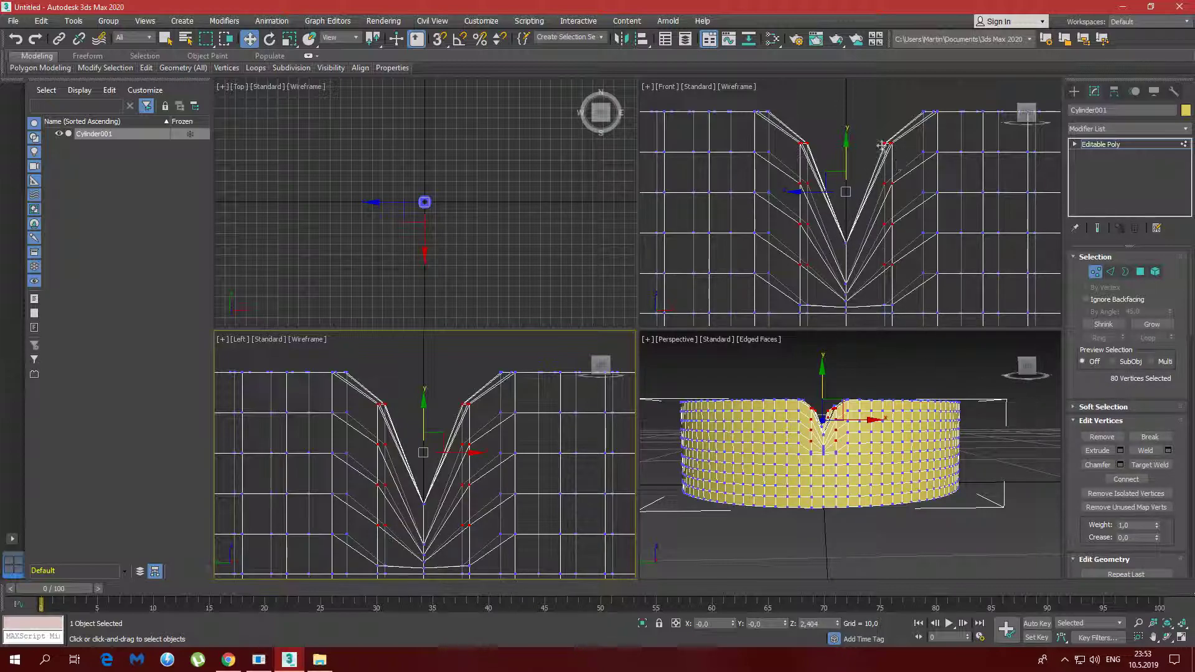
{"action": "left_click", "coordinate": [847, 158]}
{"action": "left_click_drag", "start_coordinate": [846, 150], "coordinate": [849, 182]}
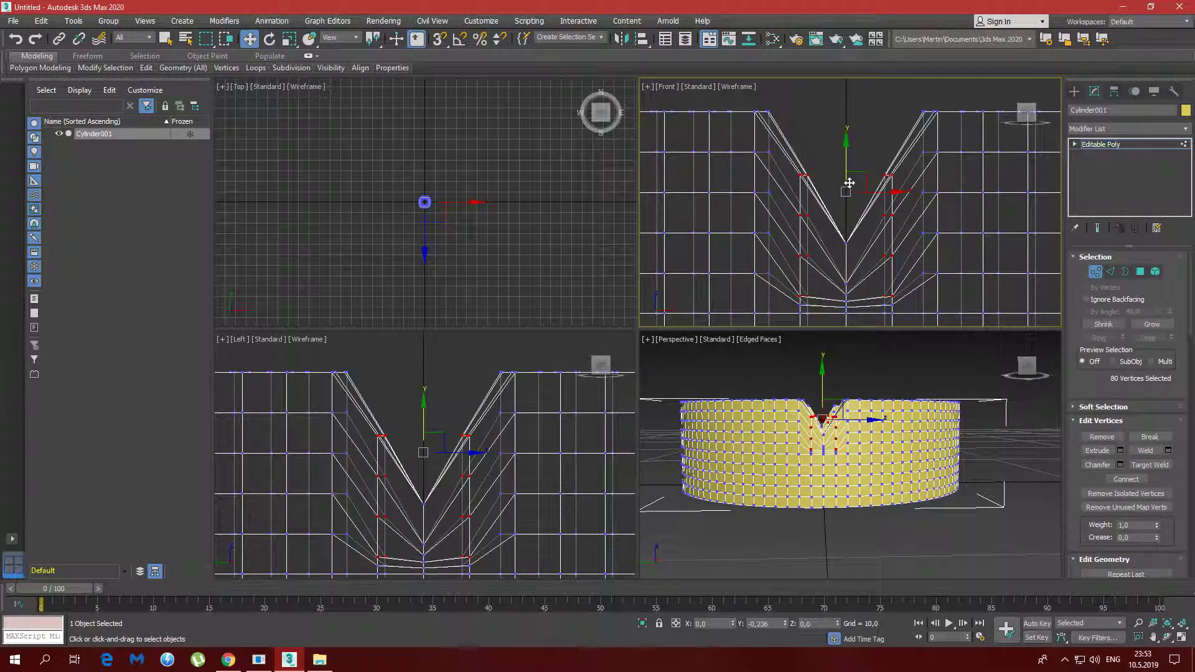
Select only the top three vertex rows of the columns flanking each notch in both side views and lower them about 0.22
{"action": "left_click", "coordinate": [837, 150]}
{"action": "left_click_drag", "start_coordinate": [906, 272], "coordinate": [905, 270]}
{"action": "left_click_drag", "start_coordinate": [795, 153], "coordinate": [801, 293], "text": "ctrl"}
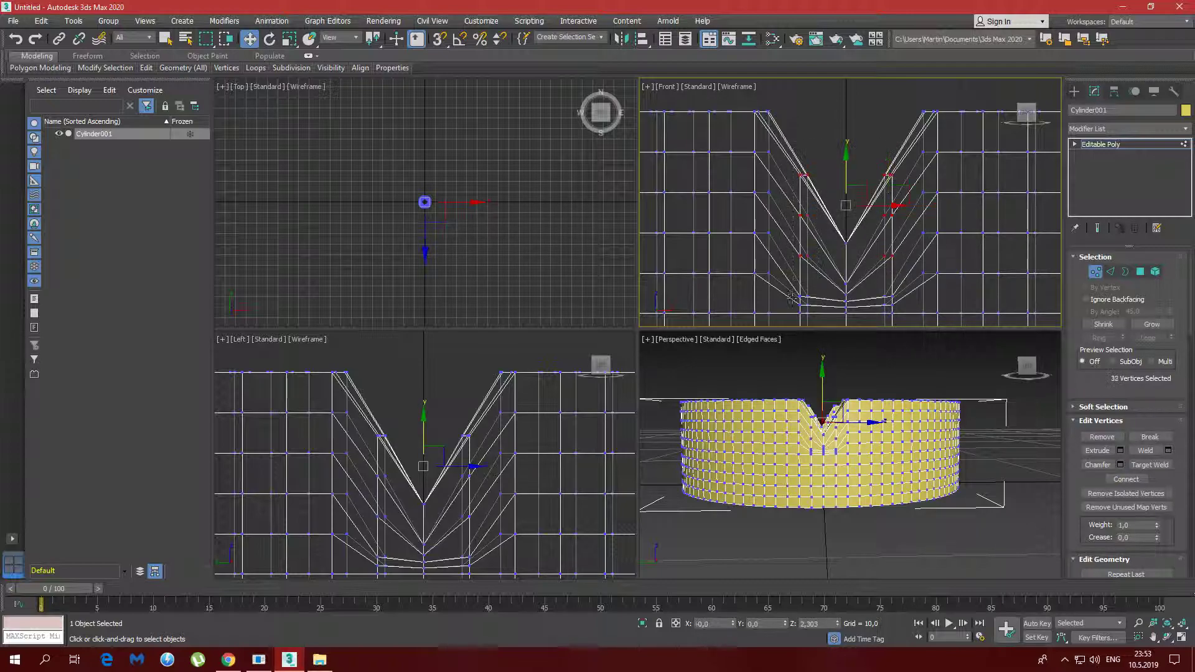
{"action": "left_click_drag", "start_coordinate": [449, 427], "coordinate": [474, 491]}
{"action": "left_click_drag", "start_coordinate": [485, 534], "coordinate": [486, 534], "text": "ctrl"}
{"action": "left_click_drag", "start_coordinate": [371, 420], "coordinate": [399, 546], "text": "ctrl"}
{"action": "left_click", "coordinate": [845, 175]}
{"action": "left_click_drag", "start_coordinate": [844, 166], "coordinate": [846, 198]}
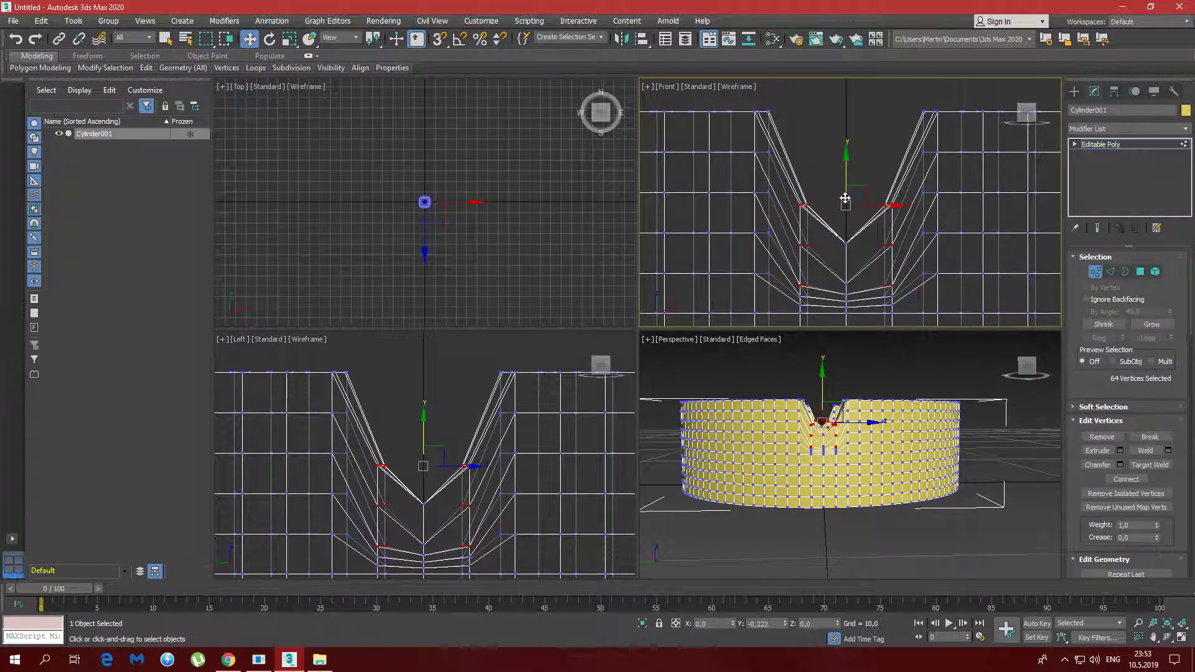
{"action": "left_click_drag", "start_coordinate": [845, 198], "coordinate": [845, 198]}
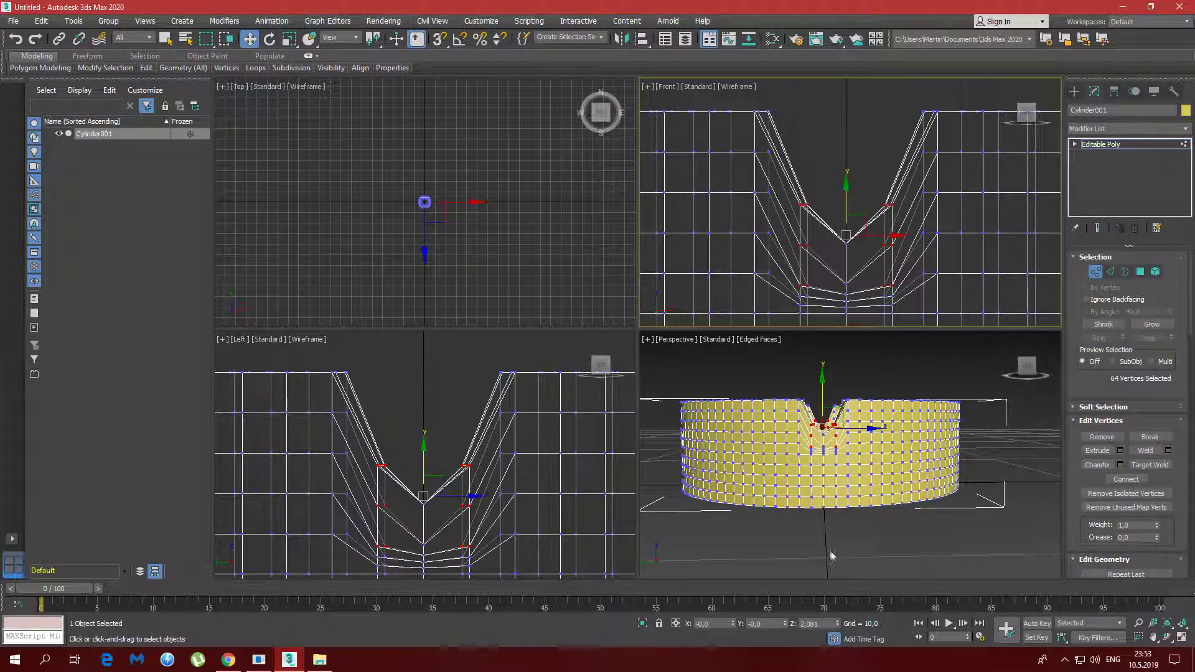
Select the top two vertex rows flanking each notch in both side views, lower them about 0.18, and leave vertex editing
{"action": "mouse_move", "coordinate": [831, 556]}
{"action": "middle_mouse_down", "text": "alt"}
{"action": "mouse_move", "coordinate": [835, 543]}
{"action": "mouse_move", "coordinate": [783, 570]}
{"action": "mouse_move", "coordinate": [831, 543]}
{"action": "middle_mouse_up", "text": "alt"}
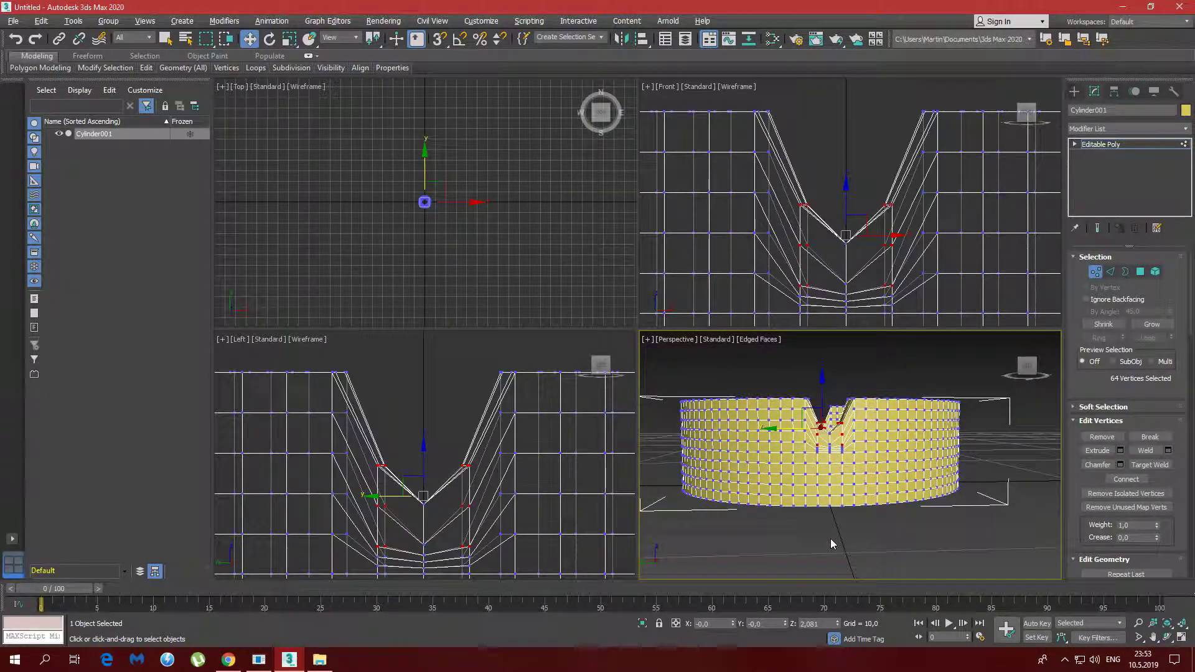
{"action": "left_click_drag", "start_coordinate": [857, 137], "coordinate": [904, 285]}
{"action": "left_click_drag", "start_coordinate": [799, 187], "coordinate": [822, 279], "text": "ctrl"}
{"action": "left_click_drag", "start_coordinate": [467, 459], "coordinate": [485, 536], "text": "ctrl"}
{"action": "left_click_drag", "start_coordinate": [366, 452], "coordinate": [400, 526], "text": "ctrl"}
{"action": "left_click", "coordinate": [859, 198]}
{"action": "left_click_drag", "start_coordinate": [847, 188], "coordinate": [847, 213]}
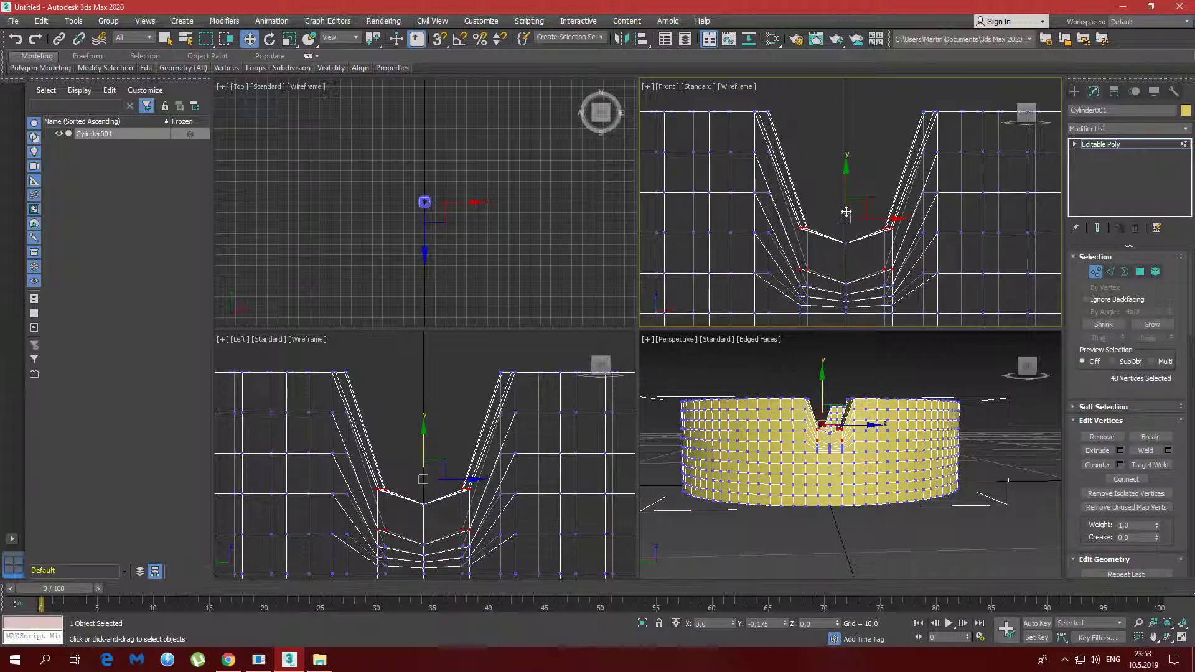
{"action": "left_click", "coordinate": [804, 564]}
{"action": "middle_click_drag", "start_coordinate": [804, 563], "coordinate": [961, 515], "text": "alt"}
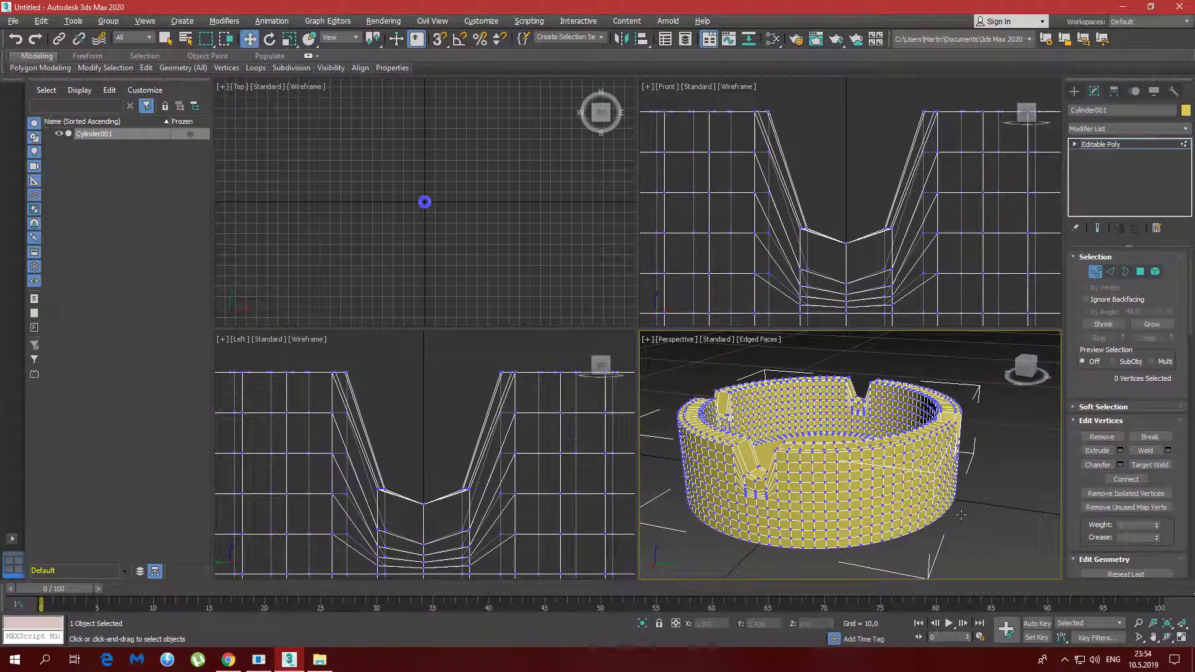
{"action": "left_click", "coordinate": [1096, 274]}
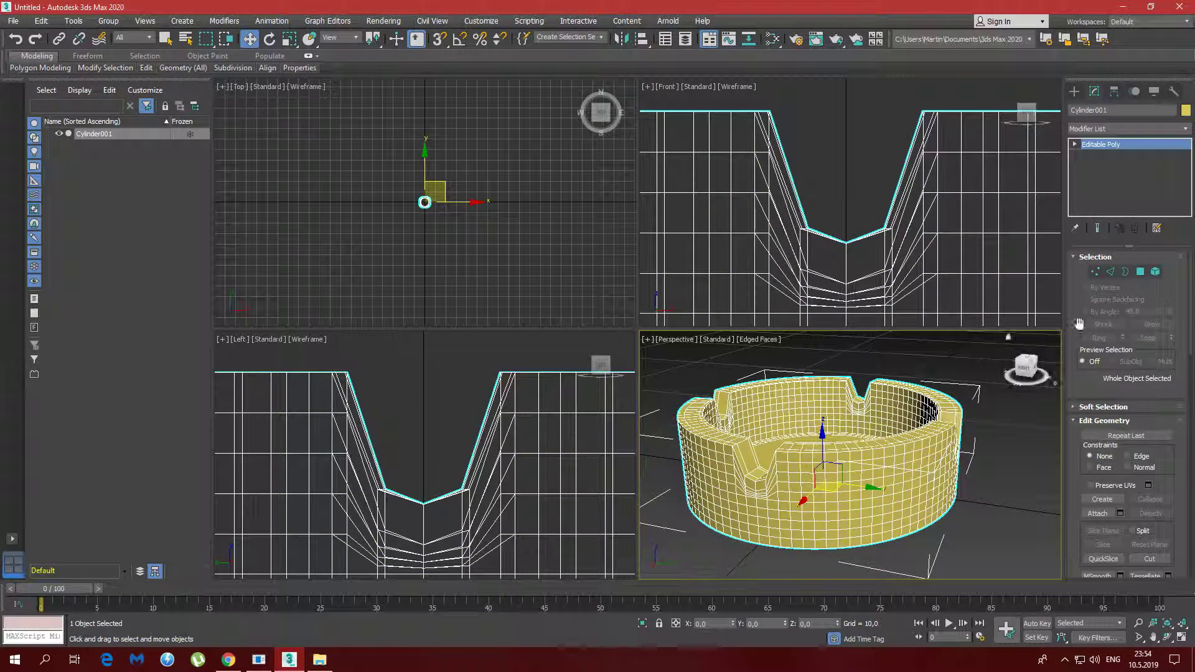
{"action": "middle_click_drag", "start_coordinate": [970, 443], "coordinate": [926, 434], "text": "alt"}
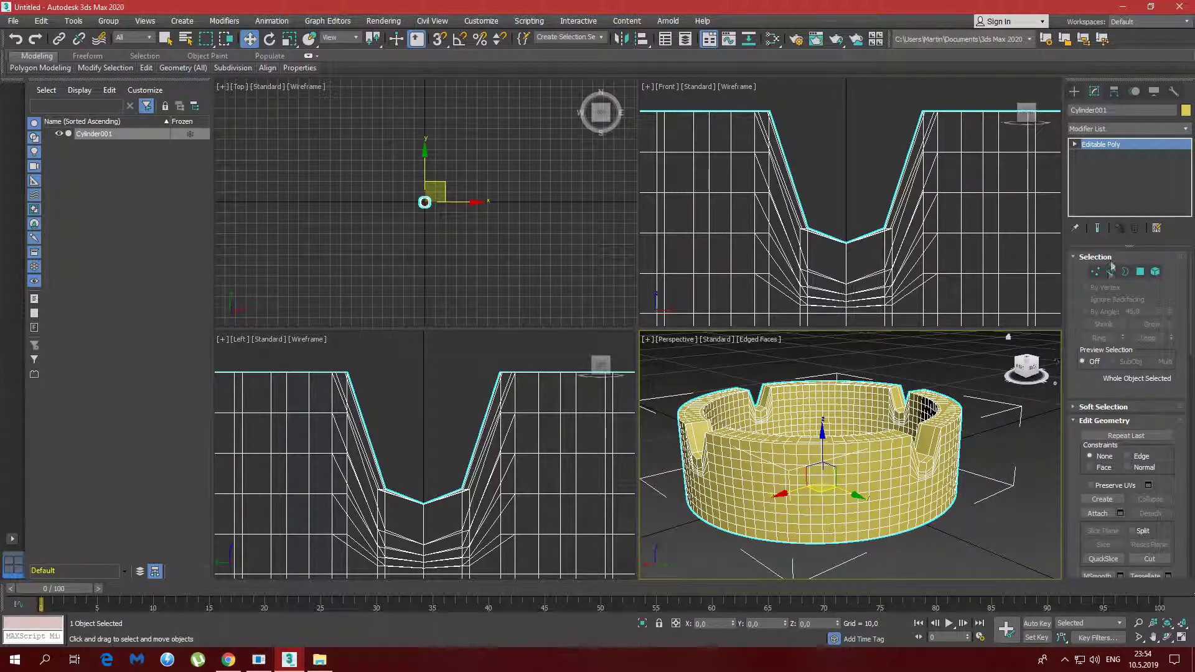
{"action": "left_click", "coordinate": [1114, 128]}
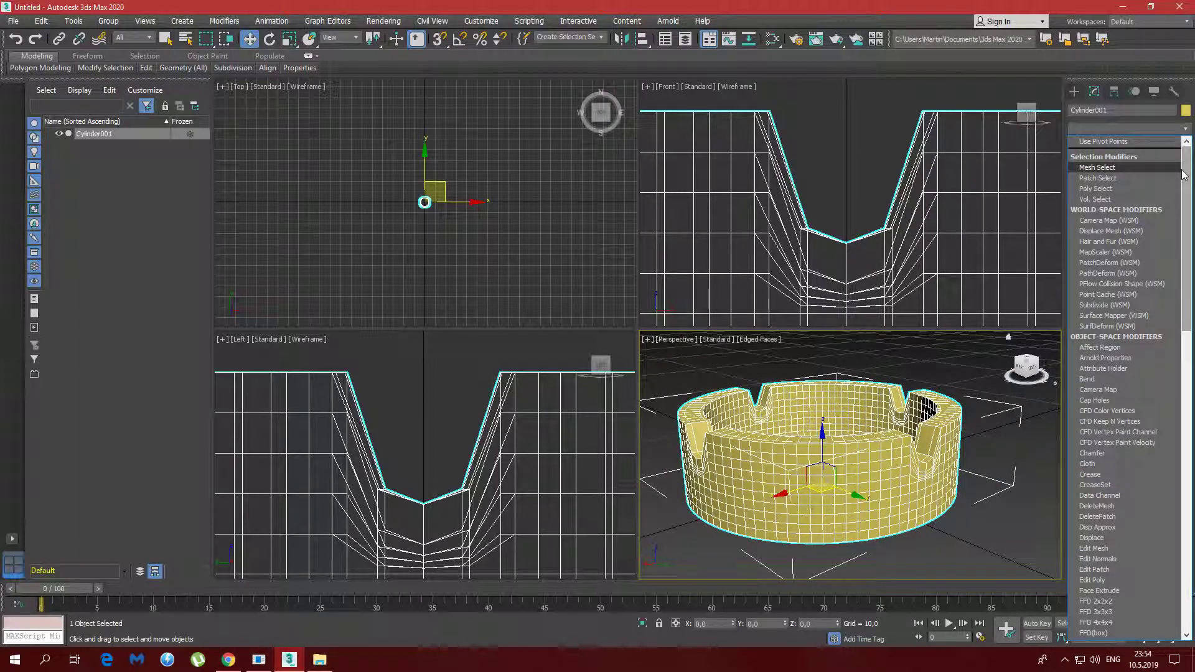
{"action": "key", "text": "m"}
{"action": "key", "text": "Return"}
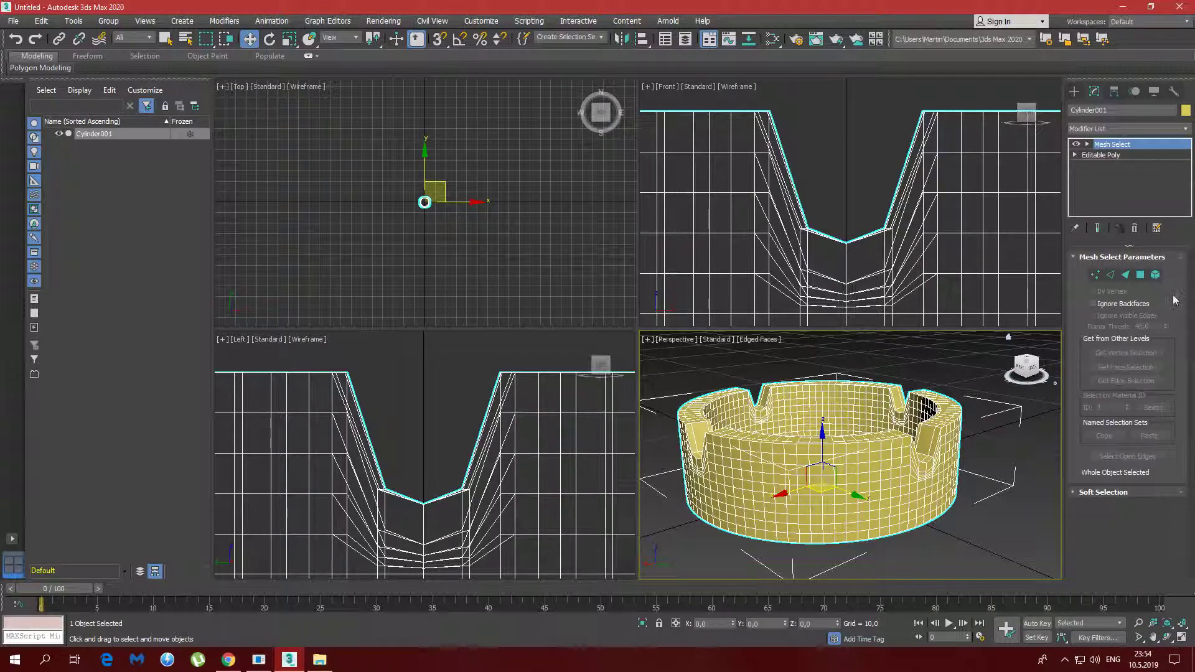
{"action": "right_click", "coordinate": [1120, 153]}
{"action": "left_click", "coordinate": [1086, 165]}
Add a TurboSmooth modifier with 3 iterations to the ashtray and turn off edged faces in the perspective view
{"action": "left_click", "coordinate": [1184, 128]}
{"action": "scroll", "coordinate": [1166, 458], "scroll_direction": "down", "scroll_amount": 20}
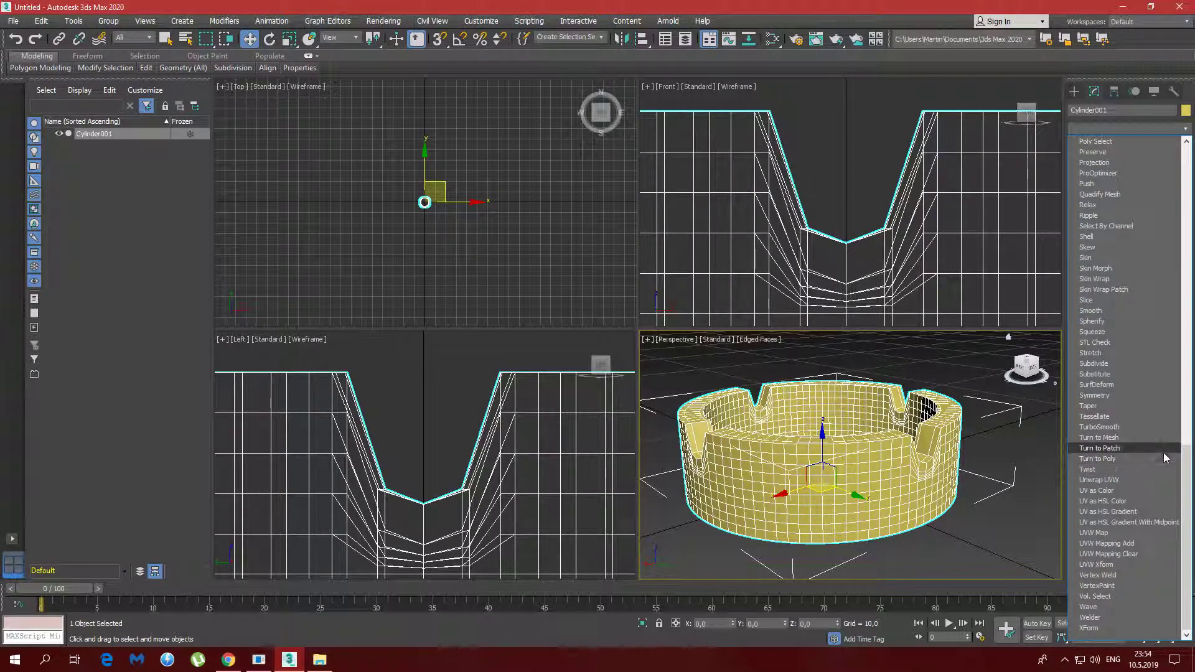
{"action": "left_click", "coordinate": [1103, 427]}
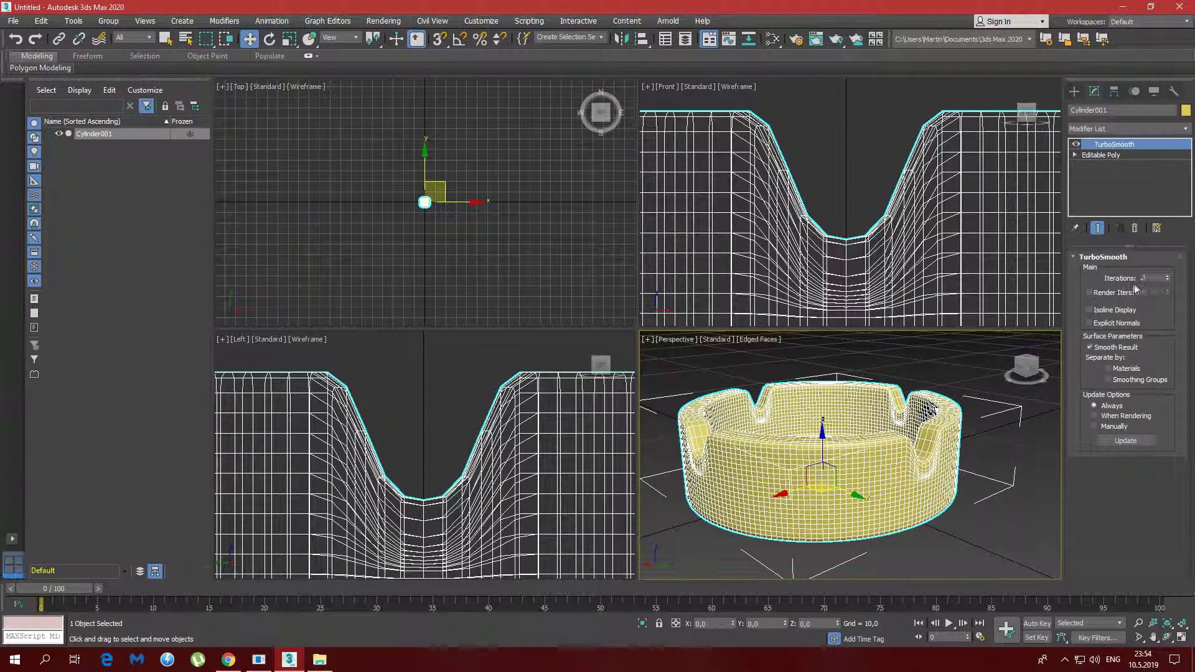
{"action": "left_click", "coordinate": [1168, 277]}
{"action": "left_click", "coordinate": [1168, 276]}
{"action": "middle_click_drag", "start_coordinate": [975, 508], "coordinate": [974, 518], "text": "alt"}
{"action": "key", "text": "F4"}
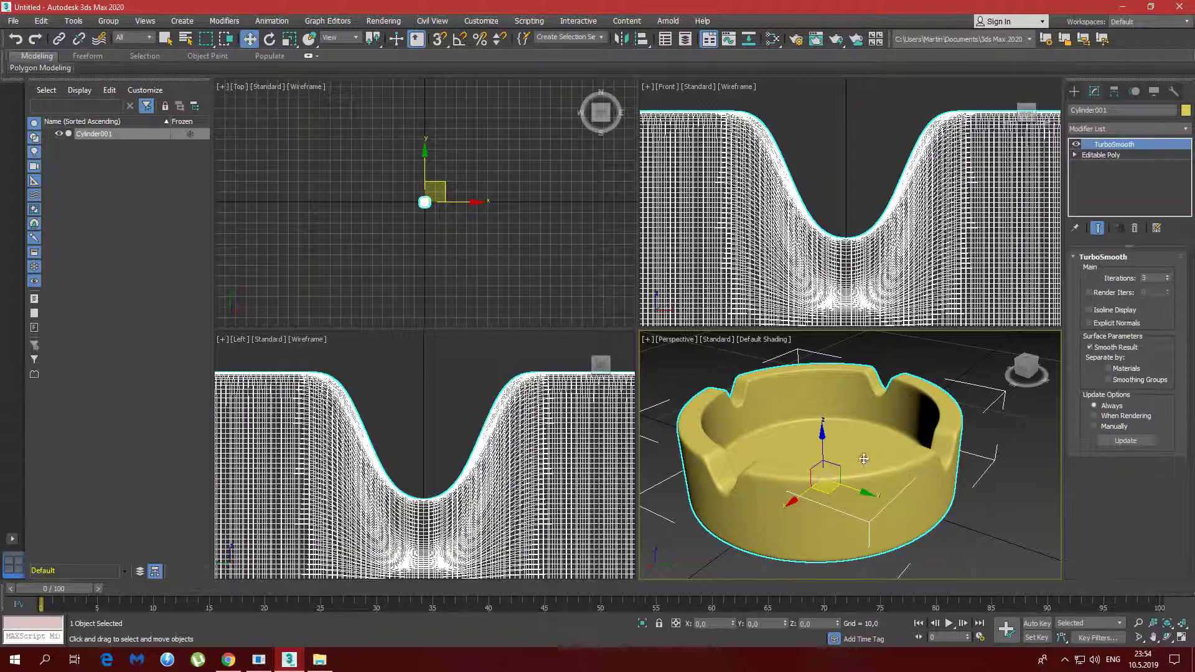
Maximize the perspective view and examine the smoothed notches, rim and inner floor of the ashtray from several sides
{"action": "middle_click_drag", "start_coordinate": [864, 460], "coordinate": [877, 452]}
{"action": "left_click", "coordinate": [1182, 638]}
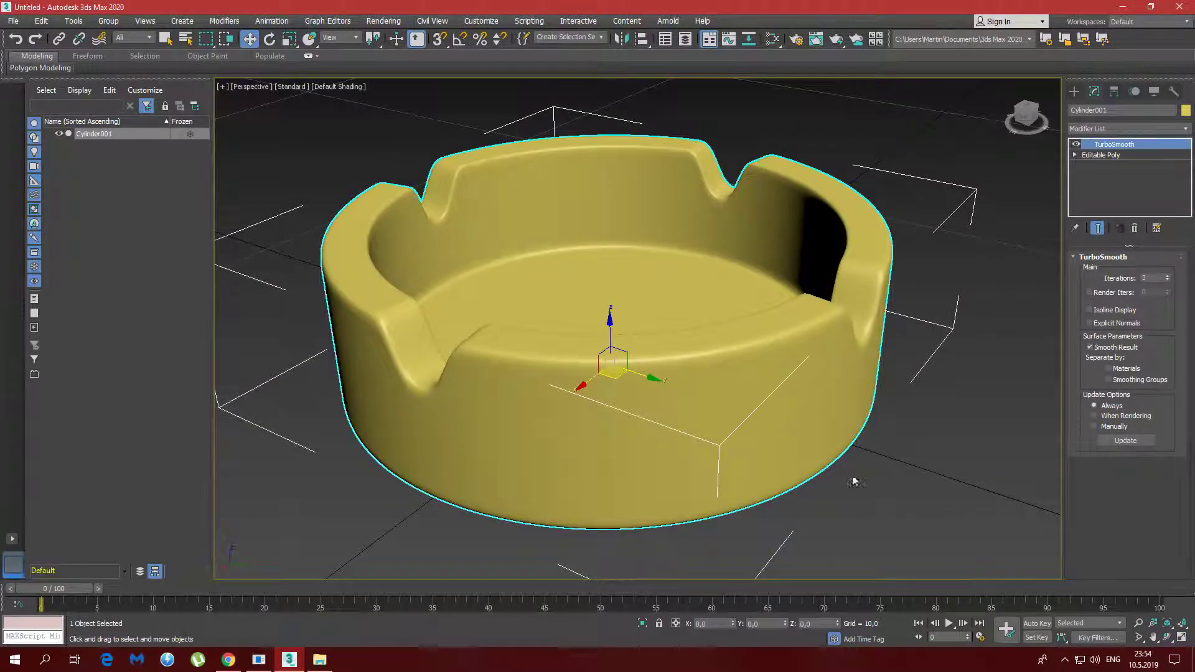
{"action": "middle_click_drag", "start_coordinate": [670, 308], "coordinate": [761, 307]}
{"action": "scroll", "coordinate": [760, 308], "scroll_direction": "up", "scroll_amount": 6}
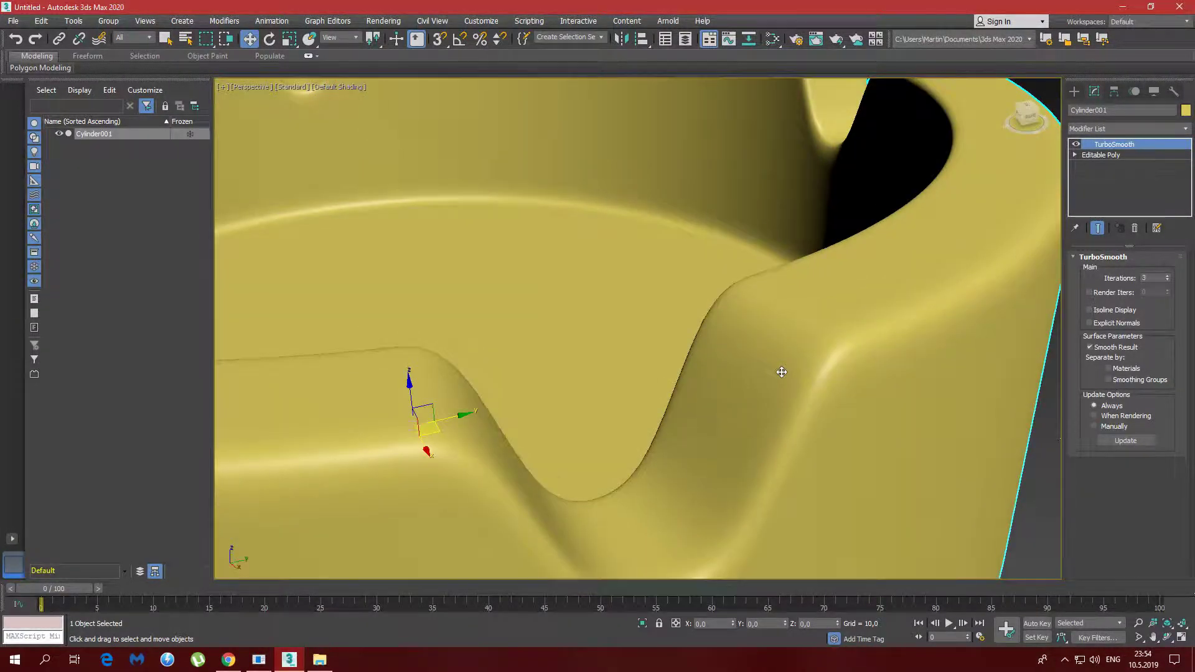
{"action": "middle_click_drag", "start_coordinate": [790, 357], "coordinate": [707, 433]}
{"action": "scroll", "coordinate": [688, 368], "scroll_direction": "down", "scroll_amount": 5}
{"action": "middle_click_drag", "start_coordinate": [689, 368], "coordinate": [479, 305], "text": "alt"}
{"action": "scroll", "coordinate": [658, 294], "scroll_direction": "up", "scroll_amount": 5}
{"action": "scroll", "coordinate": [480, 305], "scroll_direction": "down", "scroll_amount": 5}
{"action": "middle_click_drag", "start_coordinate": [561, 301], "coordinate": [882, 314], "text": "alt"}
{"action": "scroll", "coordinate": [704, 296], "scroll_direction": "up", "scroll_amount": 3}
{"action": "scroll", "coordinate": [729, 310], "scroll_direction": "up", "scroll_amount": 2}
{"action": "scroll", "coordinate": [708, 259], "scroll_direction": "down", "scroll_amount": 1}
{"action": "scroll", "coordinate": [645, 293], "scroll_direction": "down", "scroll_amount": 2}
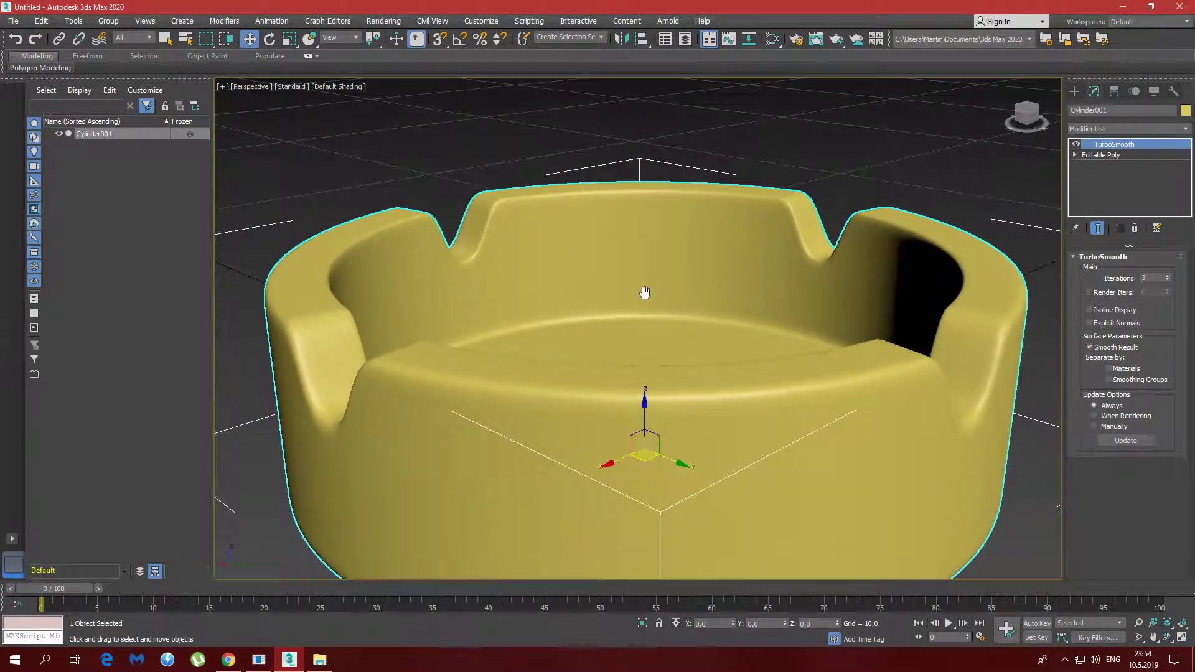
{"action": "scroll", "coordinate": [646, 294], "scroll_direction": "down", "scroll_amount": 1}
{"action": "middle_click_drag", "start_coordinate": [596, 334], "coordinate": [710, 335], "text": "alt"}
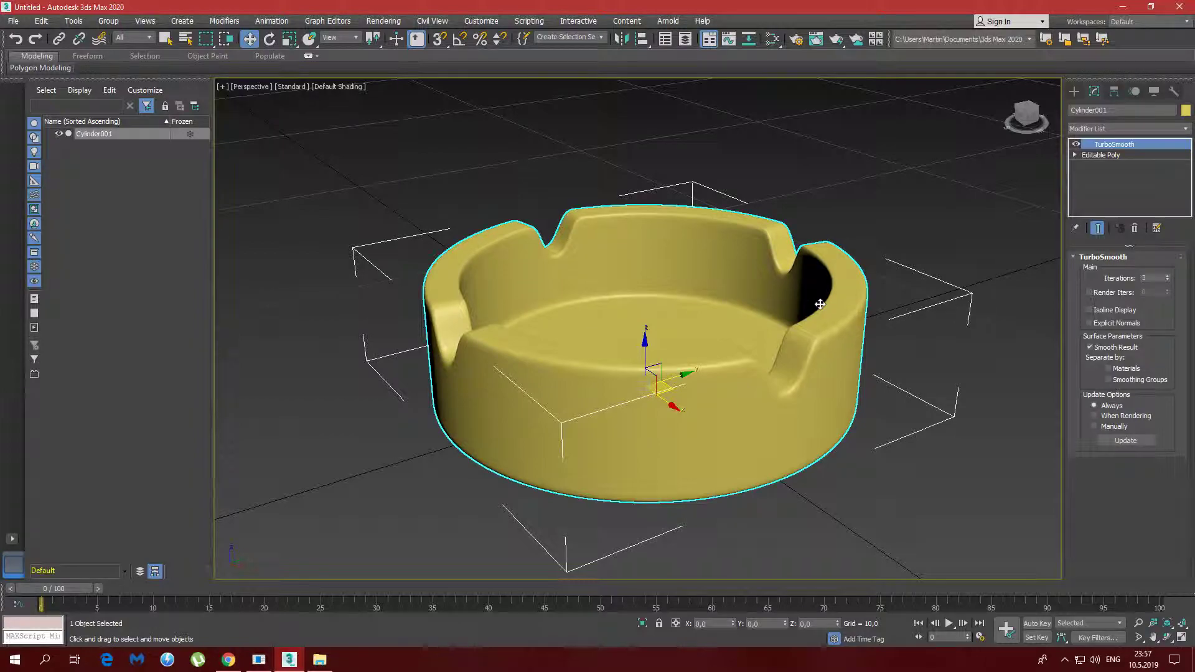
Create a Physical Material in the Slate Material Editor and name it Ashtray
{"action": "left_click", "coordinate": [772, 38]}
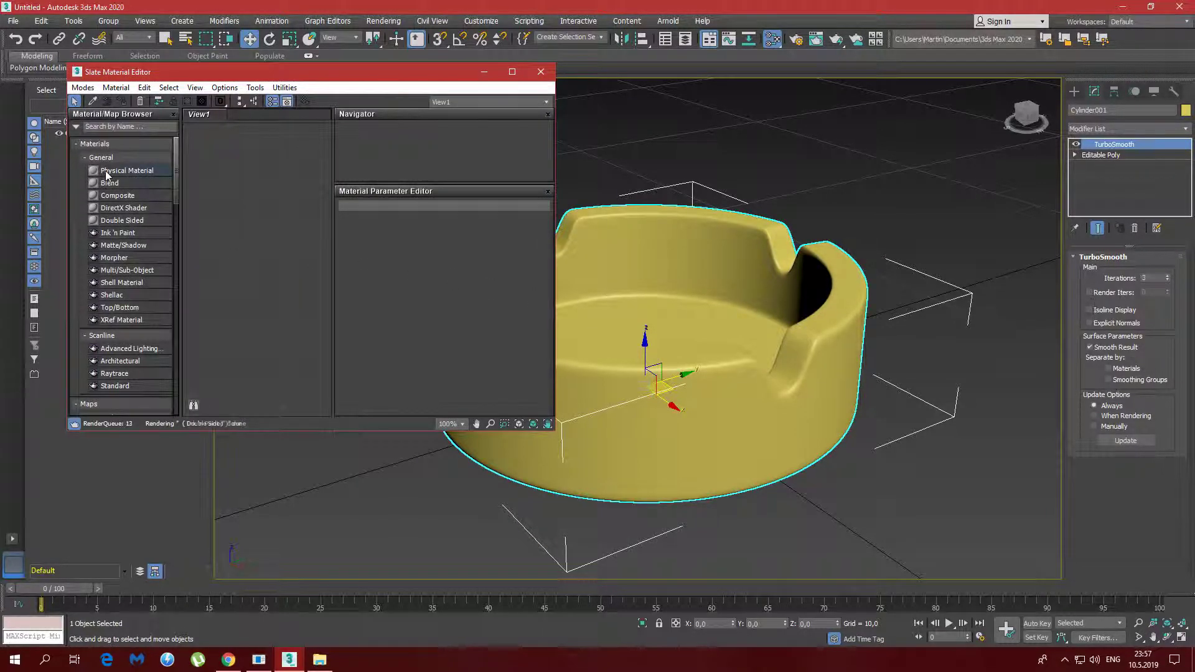
{"action": "left_click_drag", "start_coordinate": [121, 171], "coordinate": [207, 140]}
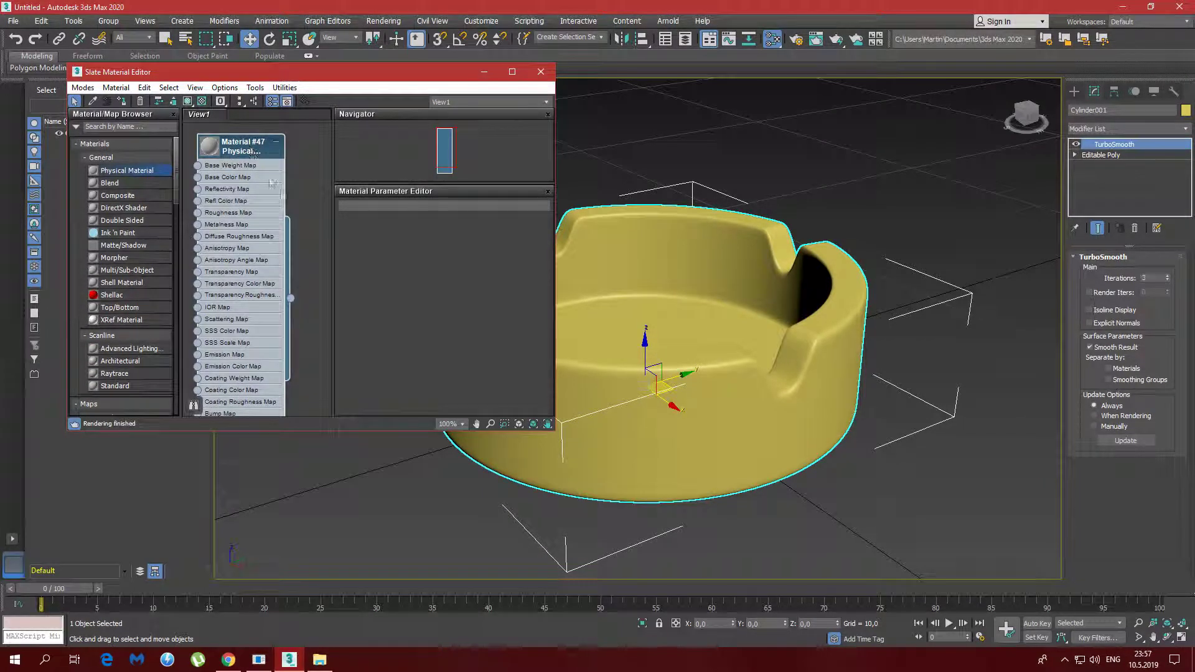
{"action": "double_click", "coordinate": [251, 151]}
{"action": "left_click", "coordinate": [393, 206]}
{"action": "type", "text": "Ashtra"}
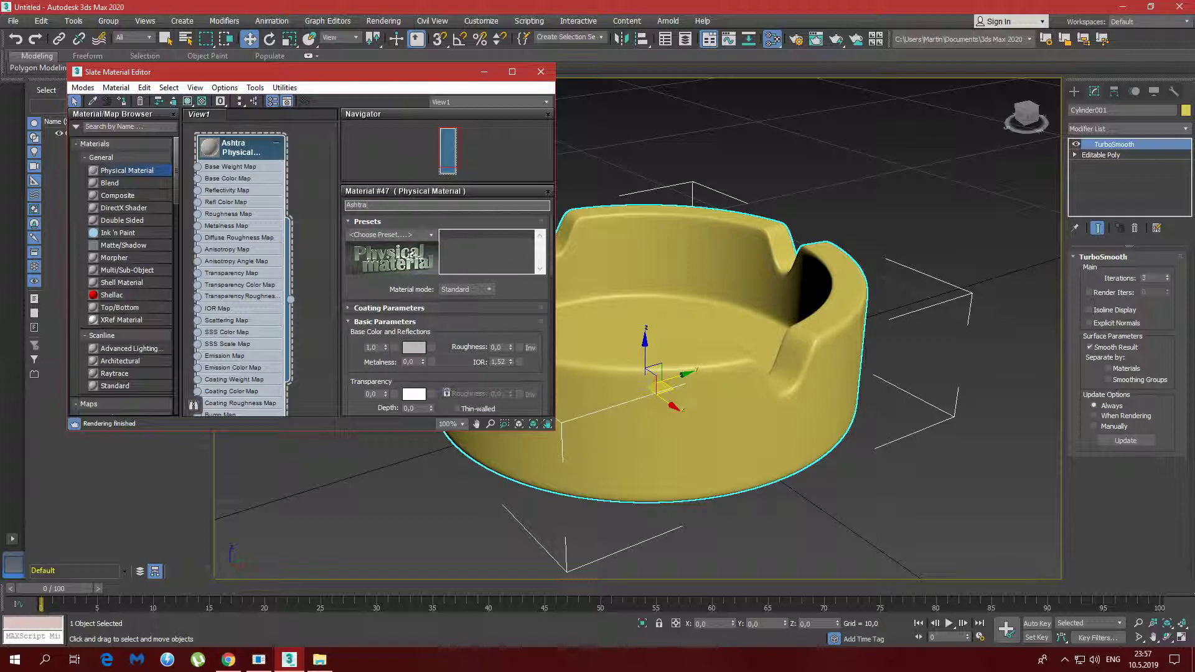
{"action": "key", "text": "Return"}
Apply the Frosted Glass (Physical) preset to the Ashtray material and switch its material mode to Advanced
{"action": "left_click", "coordinate": [431, 236]}
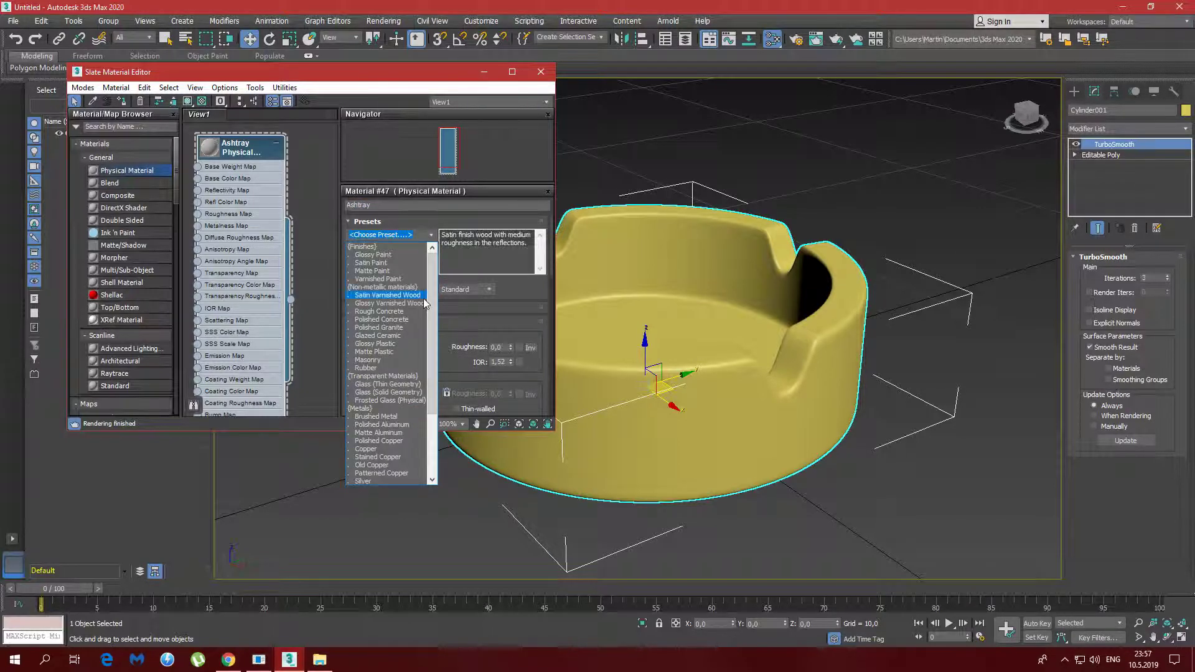
{"action": "left_click", "coordinate": [415, 401]}
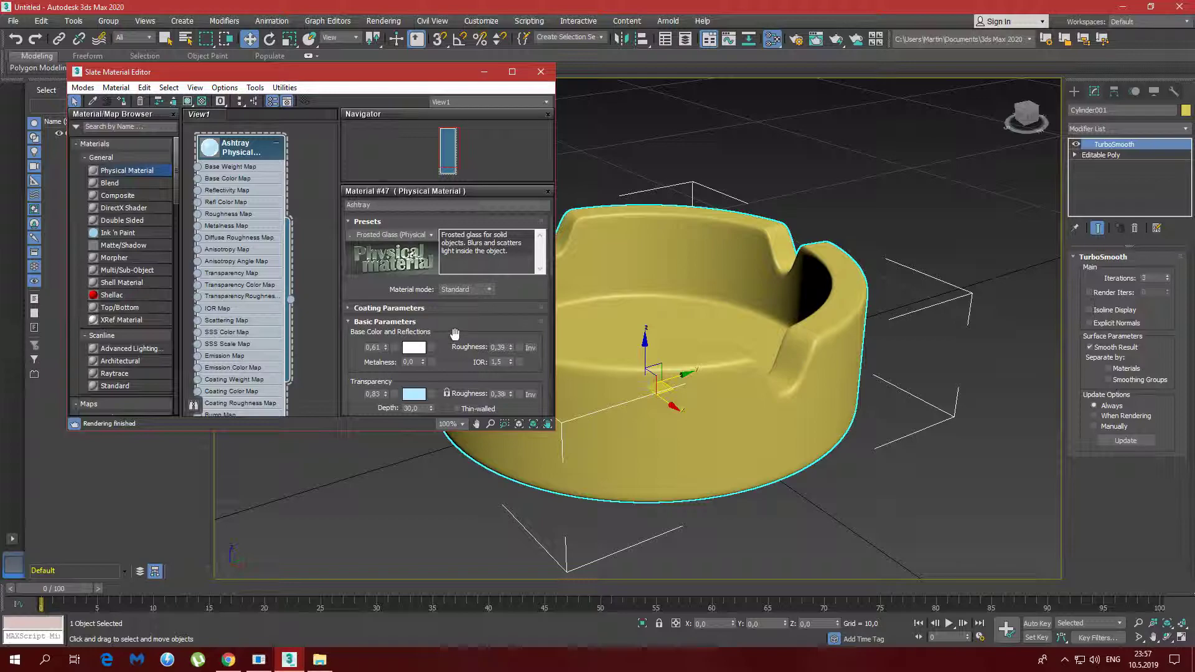
{"action": "left_click", "coordinate": [484, 289]}
{"action": "left_click", "coordinate": [473, 298]}
{"action": "left_click", "coordinate": [470, 309]}
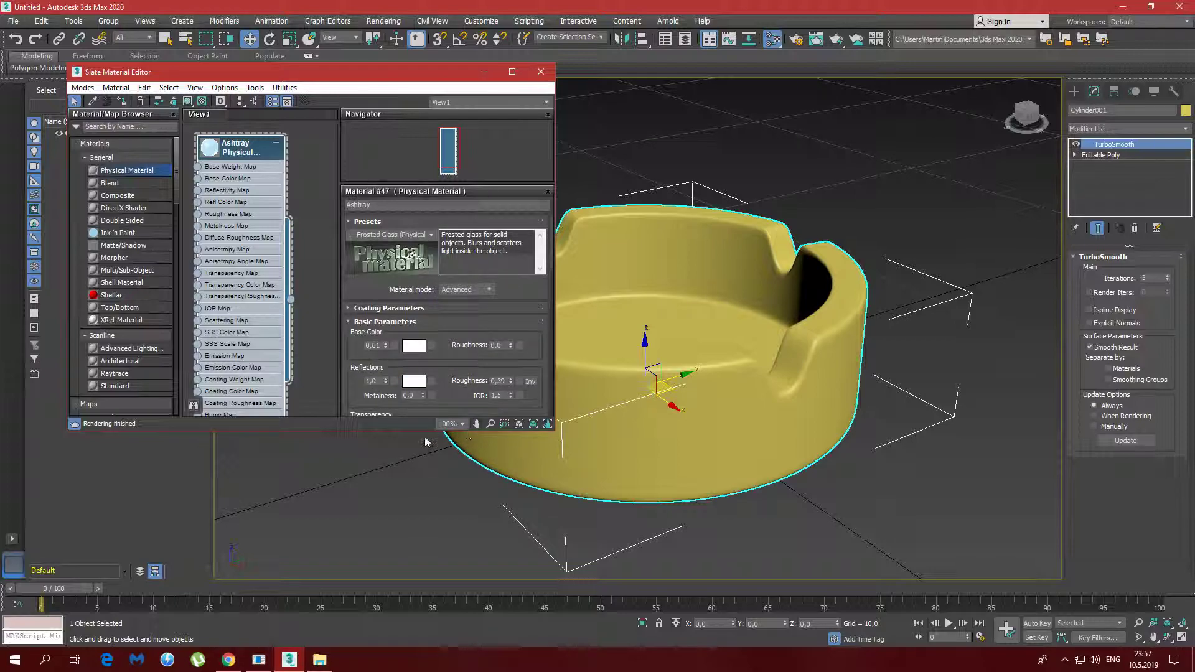
Enlarge the material editor window to show more parameters and enlarge the Ashtray node's preview sphere
{"action": "left_click_drag", "start_coordinate": [425, 434], "coordinate": [425, 610]}
{"action": "left_click_drag", "start_coordinate": [310, 77], "coordinate": [263, 28]}
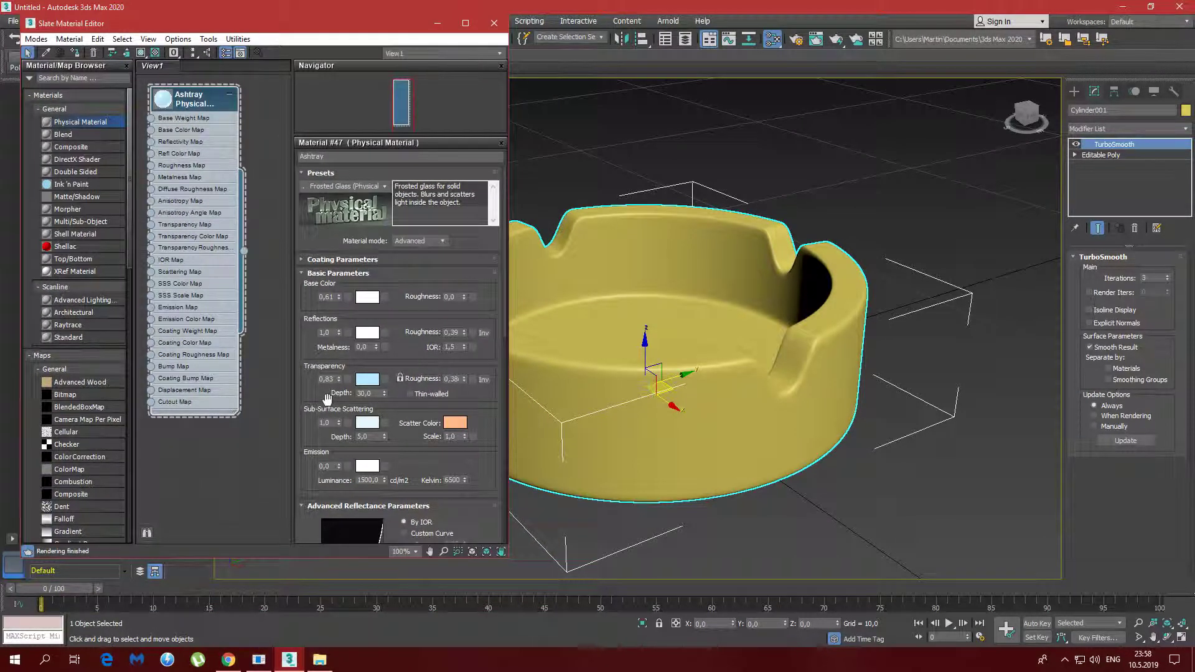
{"action": "double_click", "coordinate": [164, 99]}
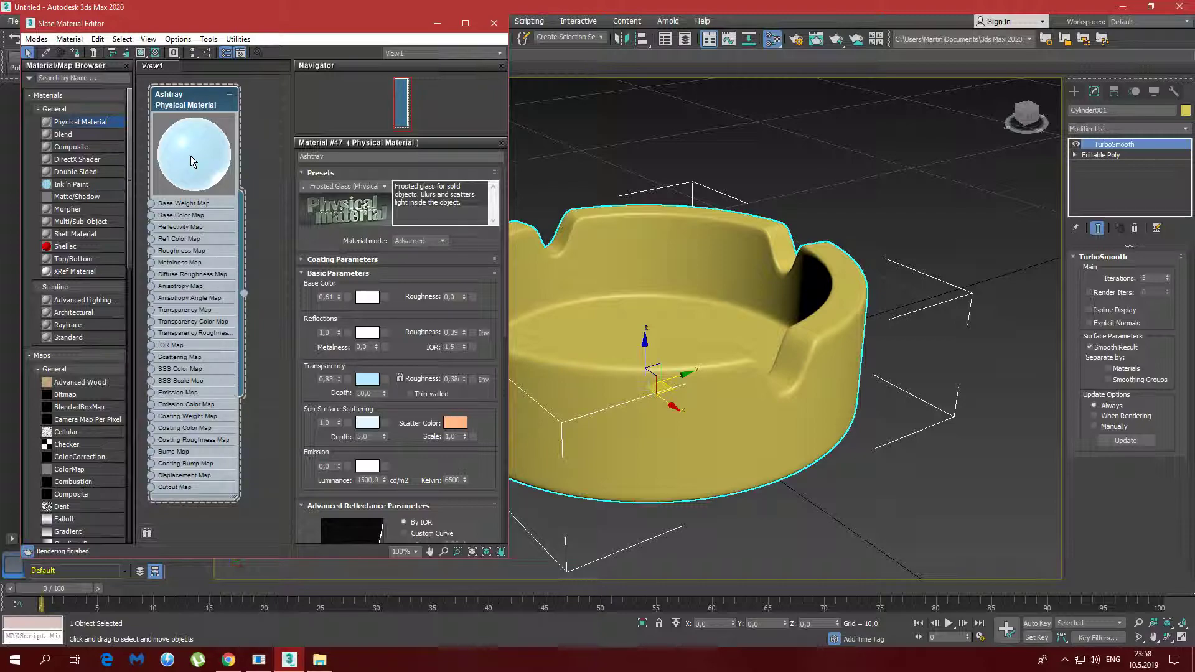
Set the material's base color to near-black with RGB 0.02 and its reflection color to light gray with RGB about 0.898
{"action": "left_click", "coordinate": [368, 297]}
{"action": "left_click_drag", "start_coordinate": [365, 143], "coordinate": [366, 83]}
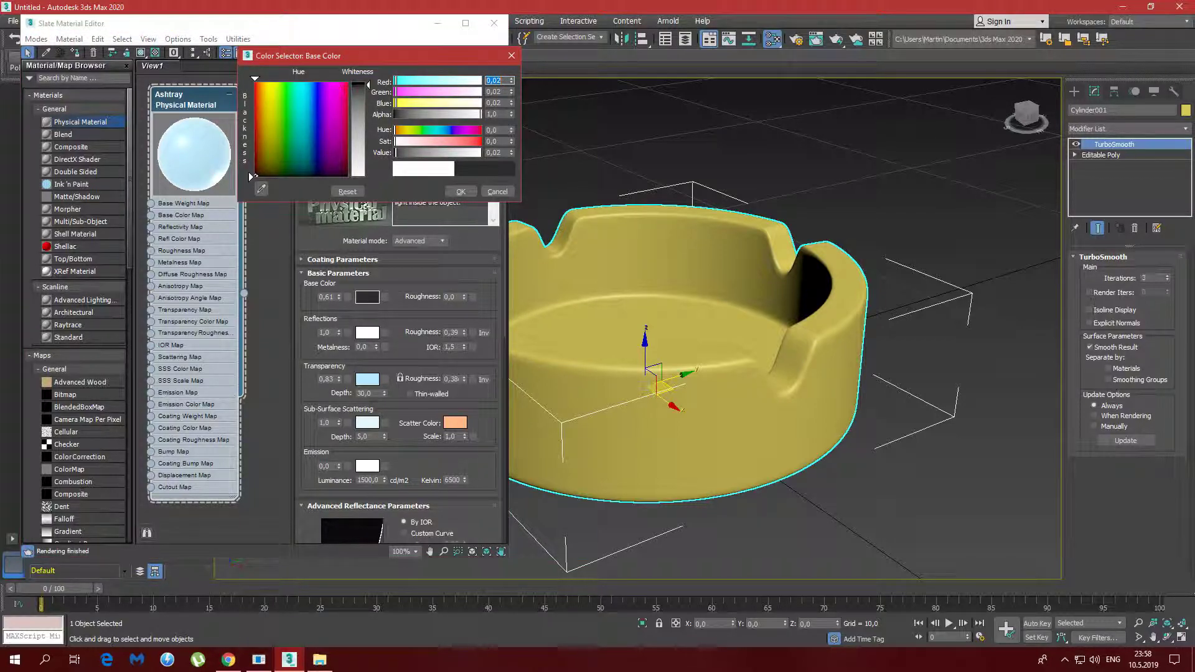
{"action": "left_click", "coordinate": [462, 192]}
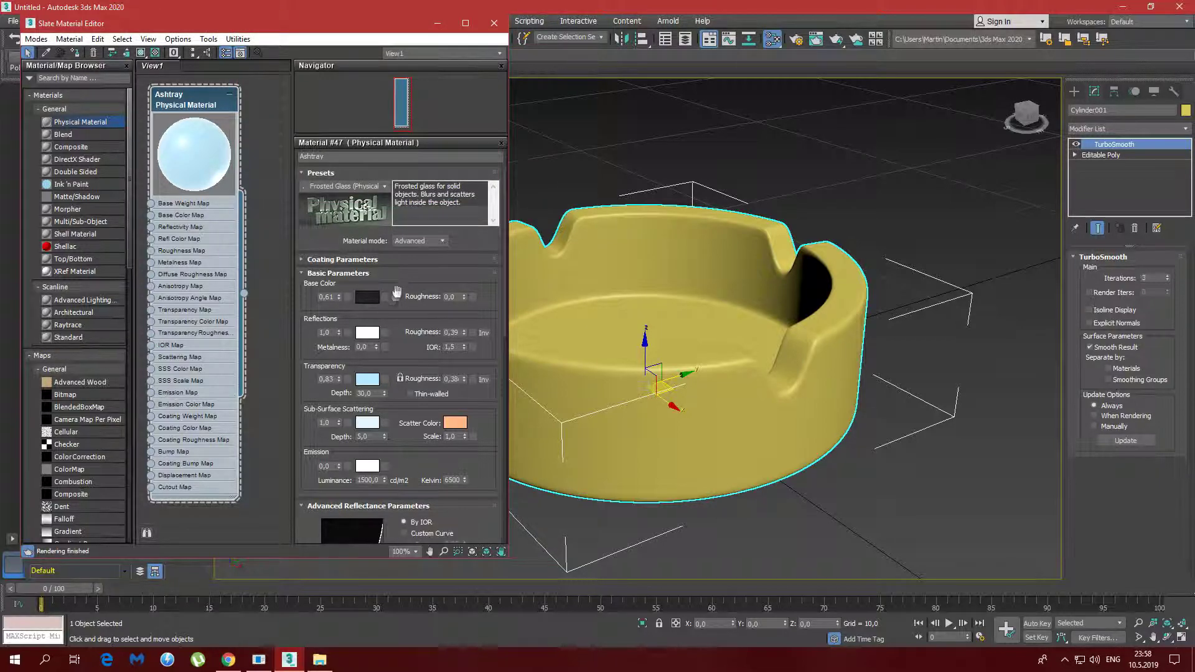
{"action": "left_click", "coordinate": [370, 334]}
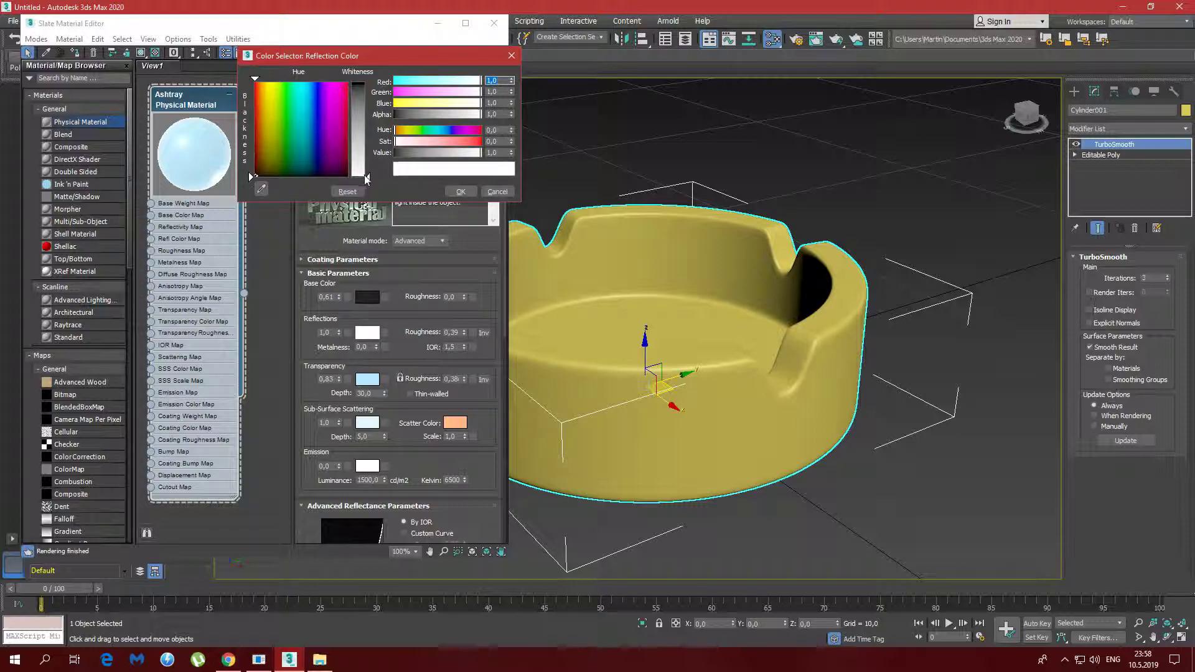
{"action": "mouse_move", "coordinate": [367, 178]}
{"action": "left_mouse_down"}
{"action": "mouse_move", "coordinate": [368, 89]}
{"action": "mouse_move", "coordinate": [368, 169]}
{"action": "left_mouse_up"}
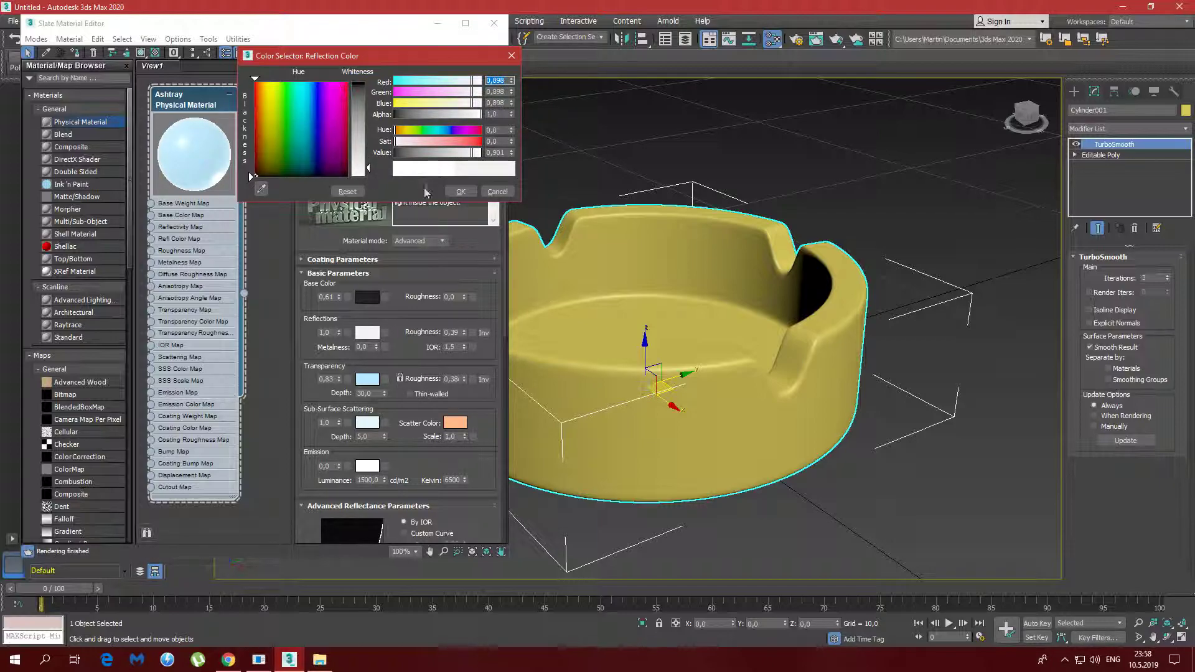
{"action": "left_click", "coordinate": [461, 192]}
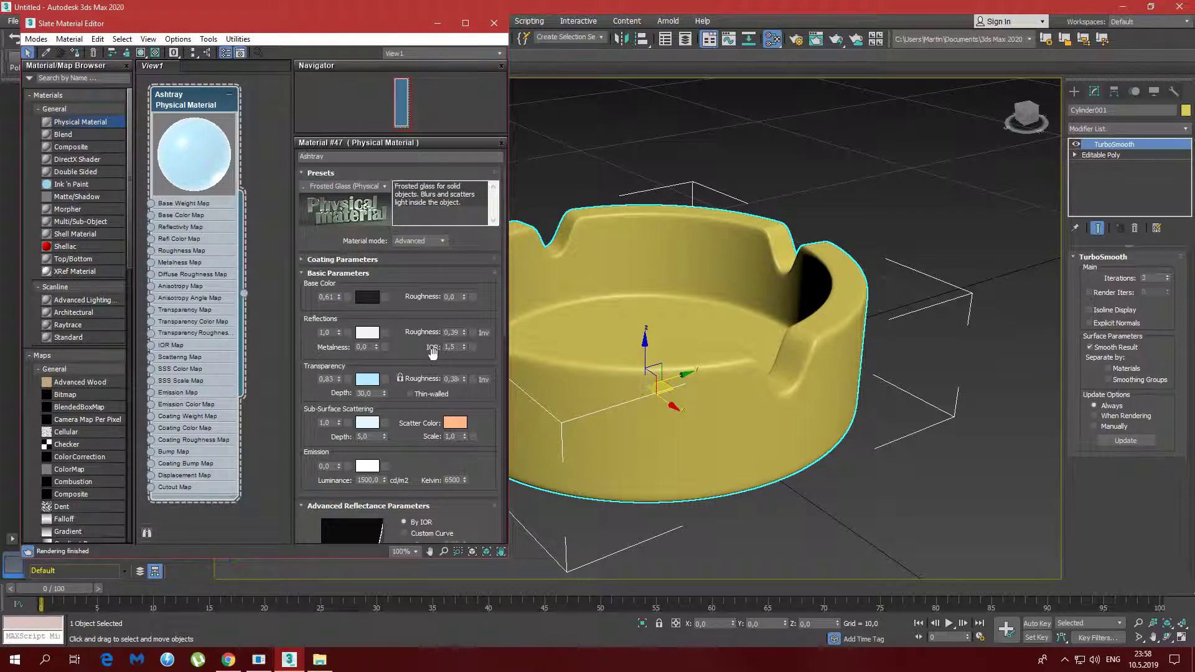
Set the Ashtray material's transparency color to black with RGB 0.0
{"action": "left_click", "coordinate": [367, 378]}
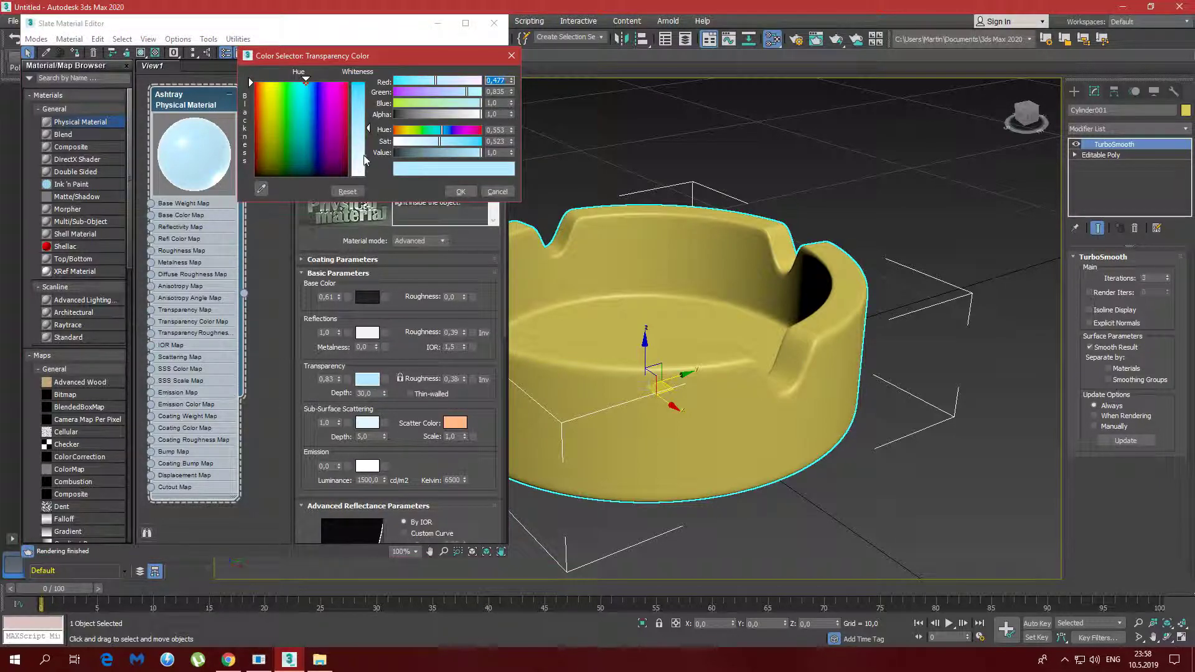
{"action": "left_click_drag", "start_coordinate": [319, 163], "coordinate": [320, 177]}
{"action": "left_click_drag", "start_coordinate": [371, 128], "coordinate": [368, 82]}
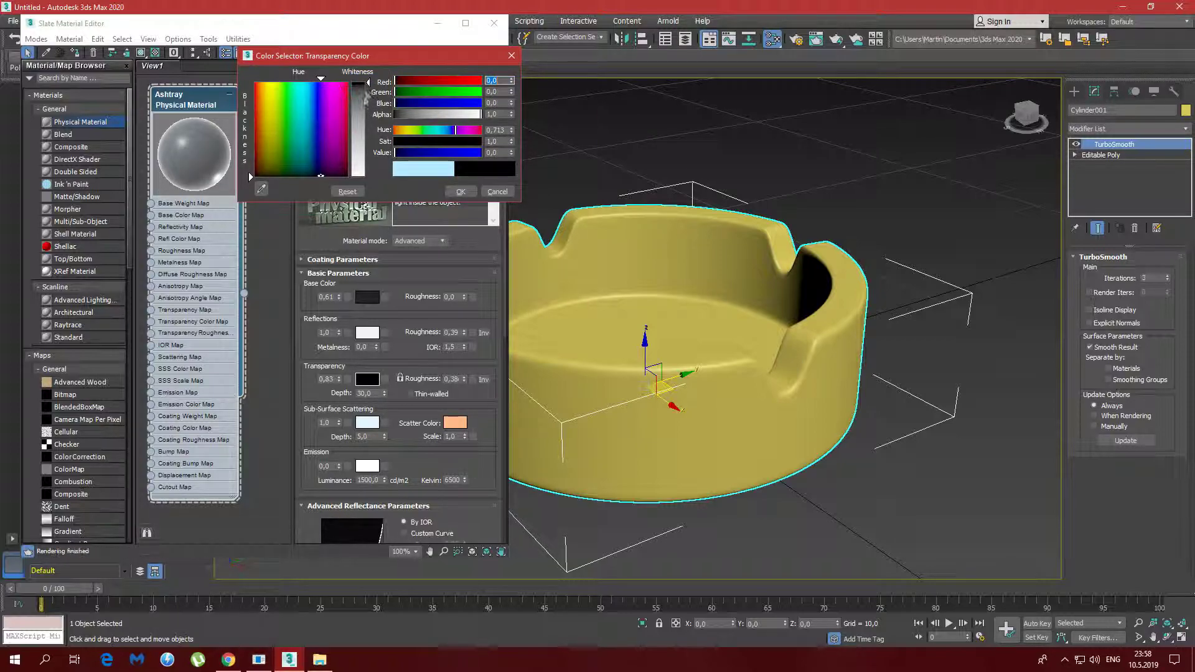
{"action": "left_click", "coordinate": [464, 191]}
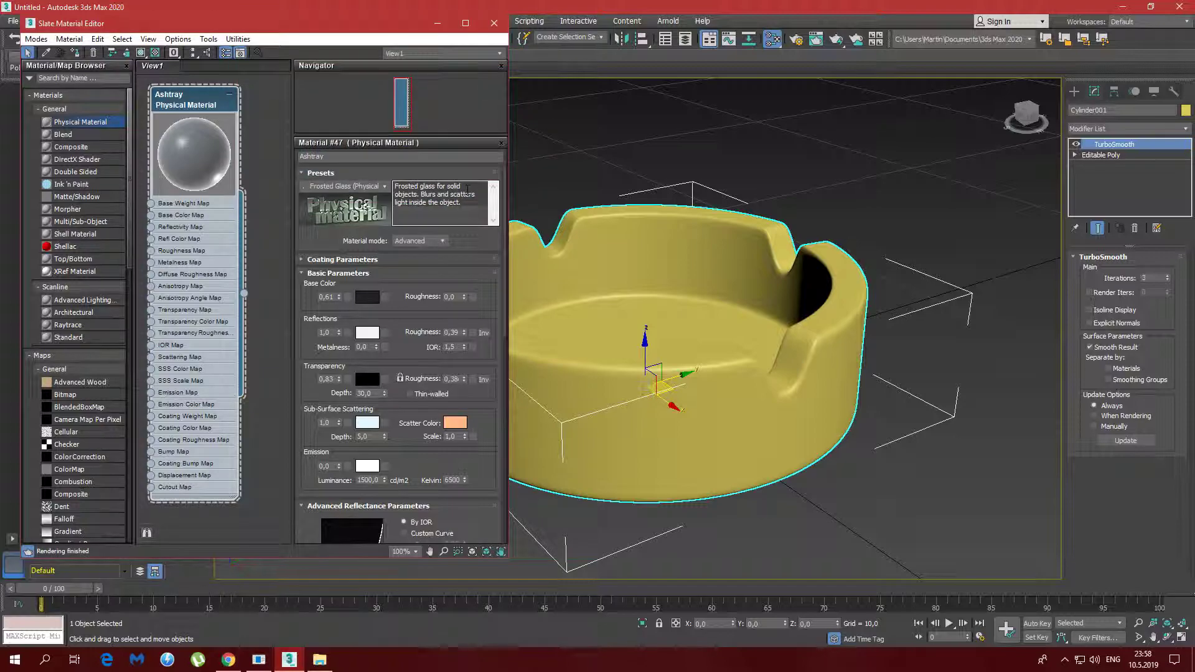
Set the Ashtray material's sub-surface scattering color to black with RGB 0.0
{"action": "left_click", "coordinate": [367, 424]}
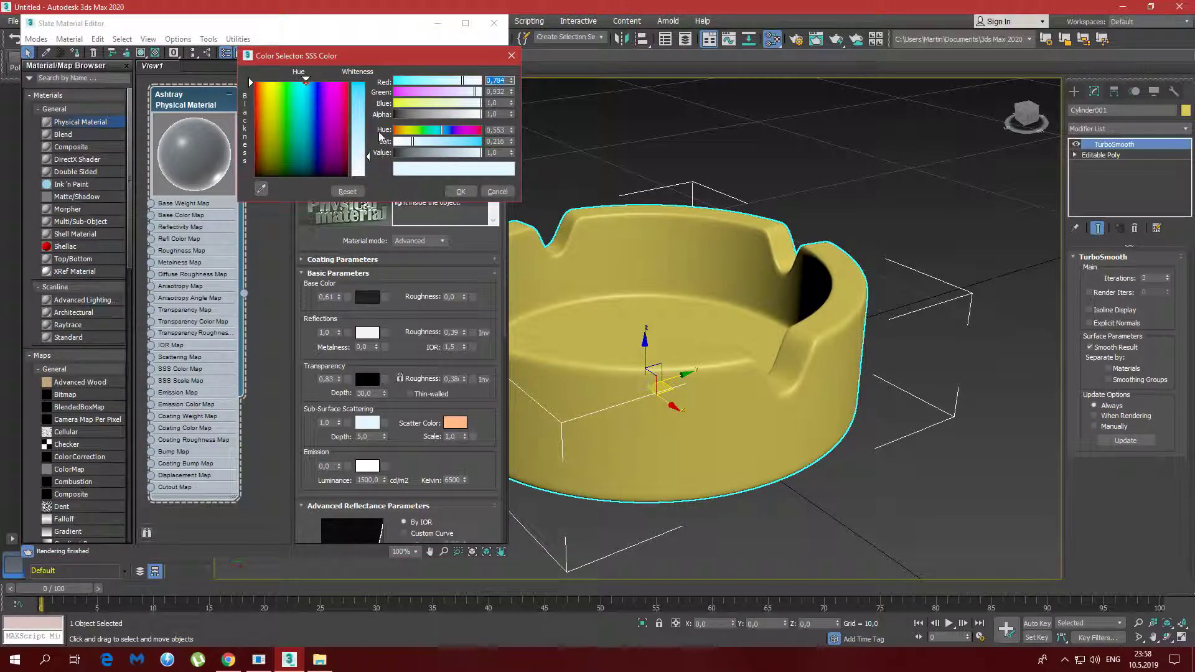
{"action": "left_click_drag", "start_coordinate": [321, 176], "coordinate": [317, 180]}
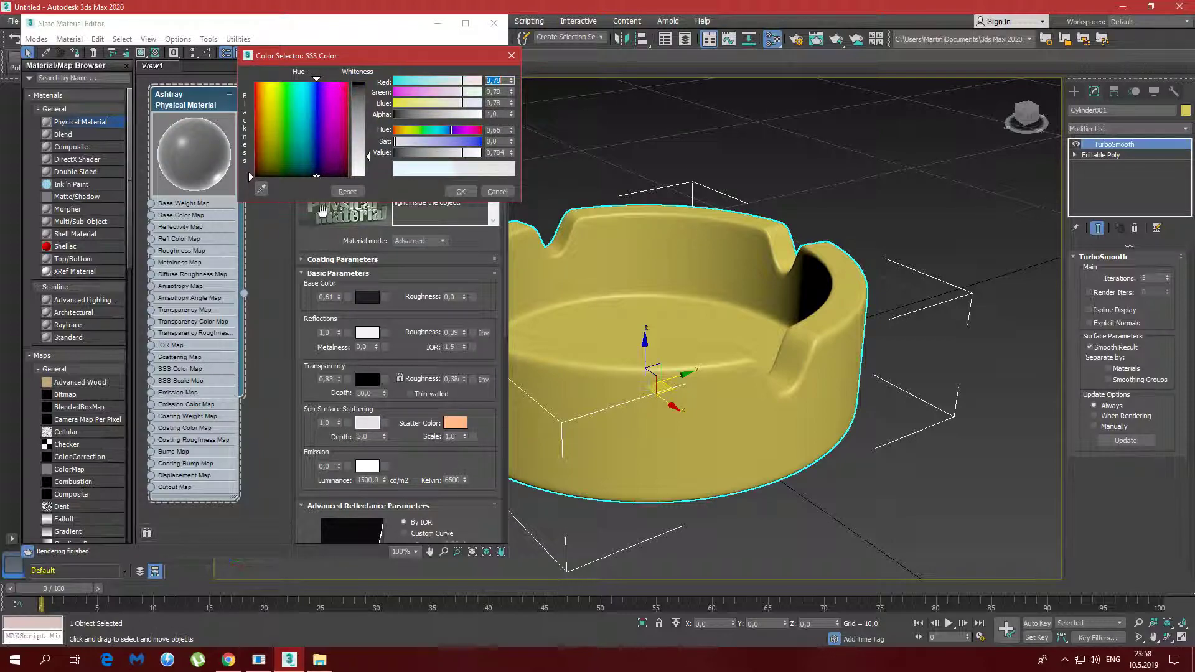
{"action": "left_click_drag", "start_coordinate": [361, 138], "coordinate": [361, 80]}
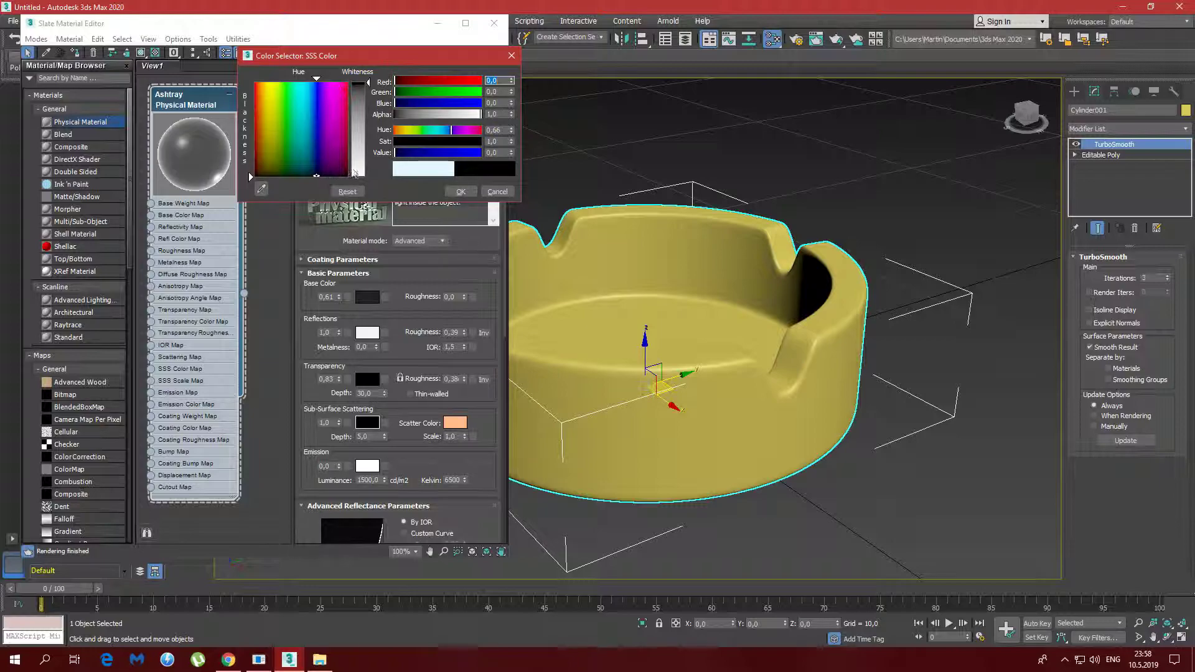
{"action": "left_click", "coordinate": [460, 192]}
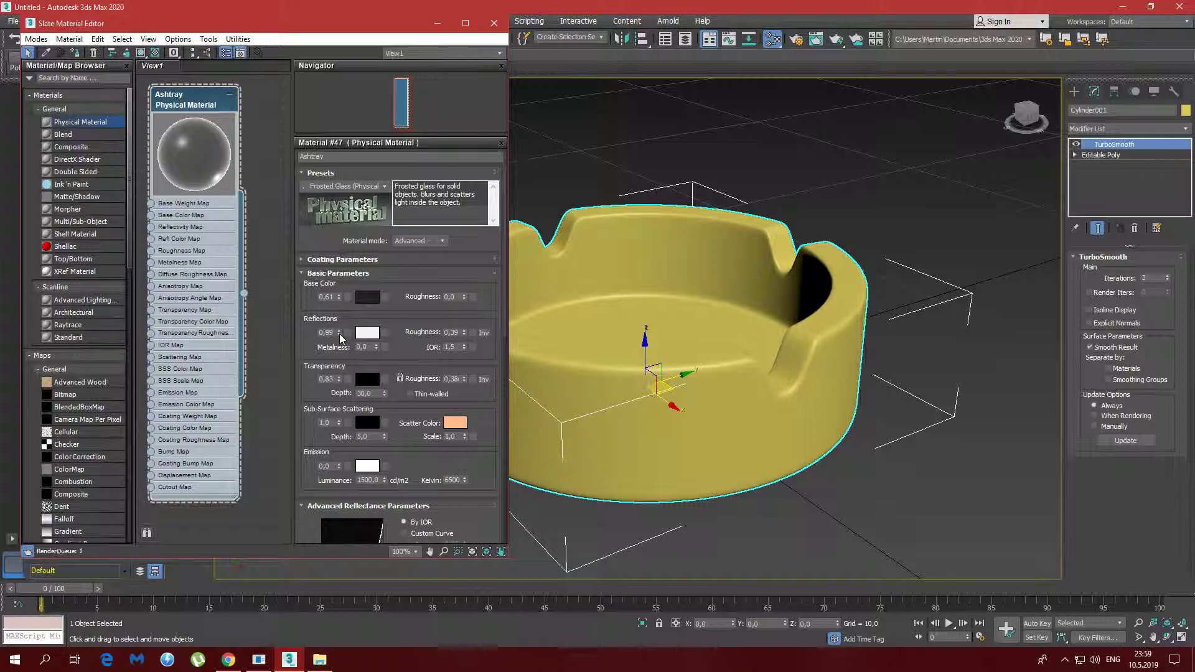
Set the Ashtray material's reflection weight to 0.2 and its transparency weight to 0.7
{"action": "left_click_drag", "start_coordinate": [339, 333], "coordinate": [340, 381]}
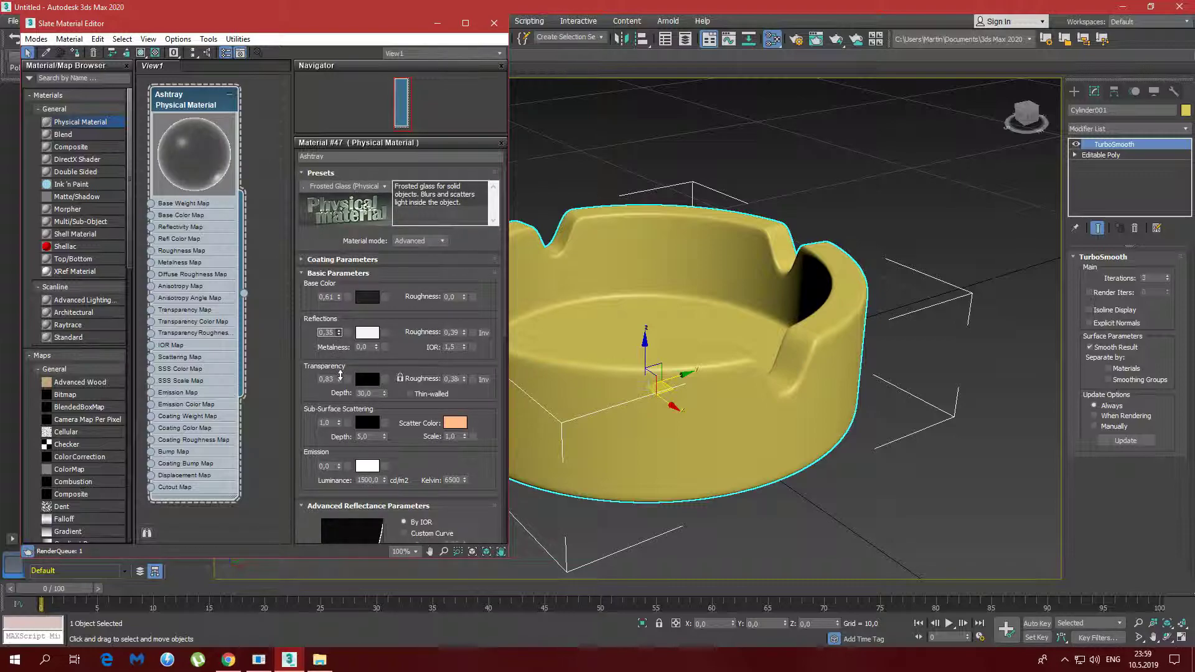
{"action": "left_click_drag", "start_coordinate": [340, 340], "coordinate": [339, 339]}
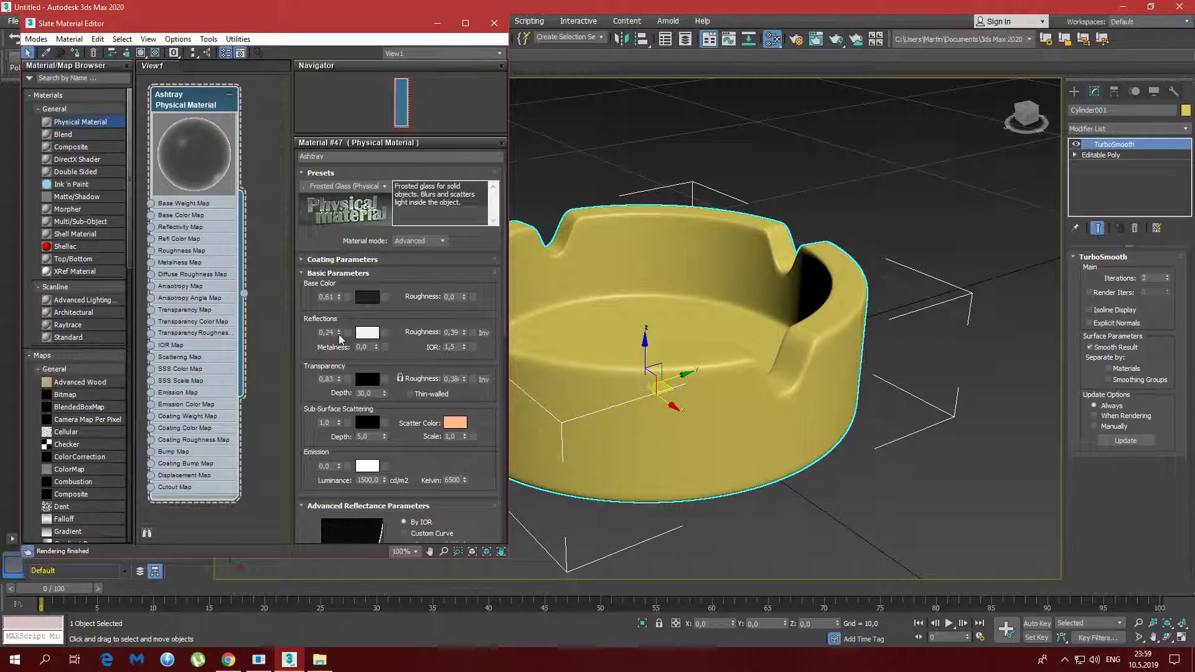
{"action": "left_click_drag", "start_coordinate": [340, 339], "coordinate": [340, 335]}
{"action": "left_click_drag", "start_coordinate": [340, 386], "coordinate": [340, 386]}
Set the Ashtray material's base color to pure black with RGB 0.0
{"action": "left_click", "coordinate": [370, 298]}
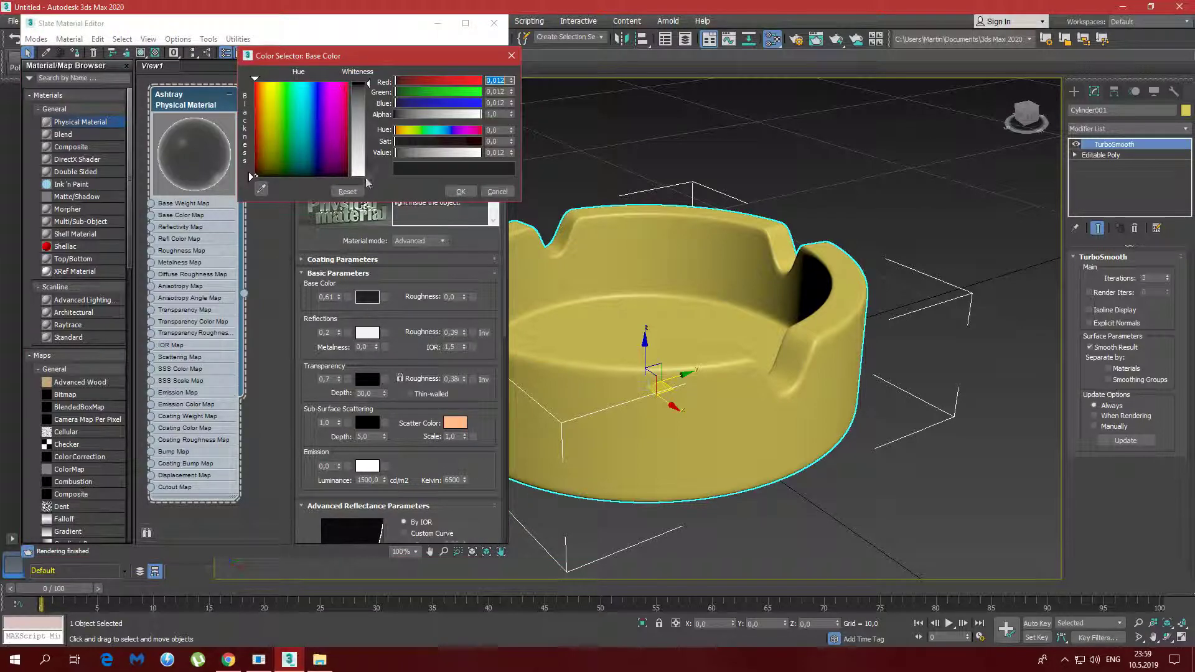
{"action": "left_click", "coordinate": [368, 86]}
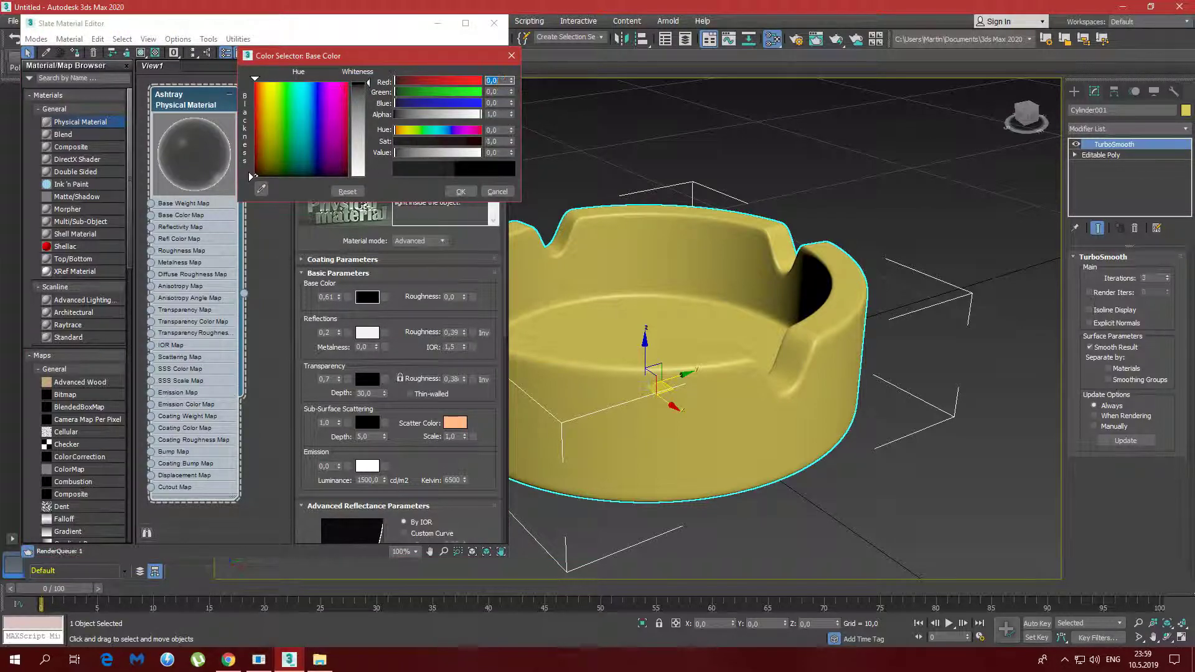
{"action": "left_click", "coordinate": [463, 193]}
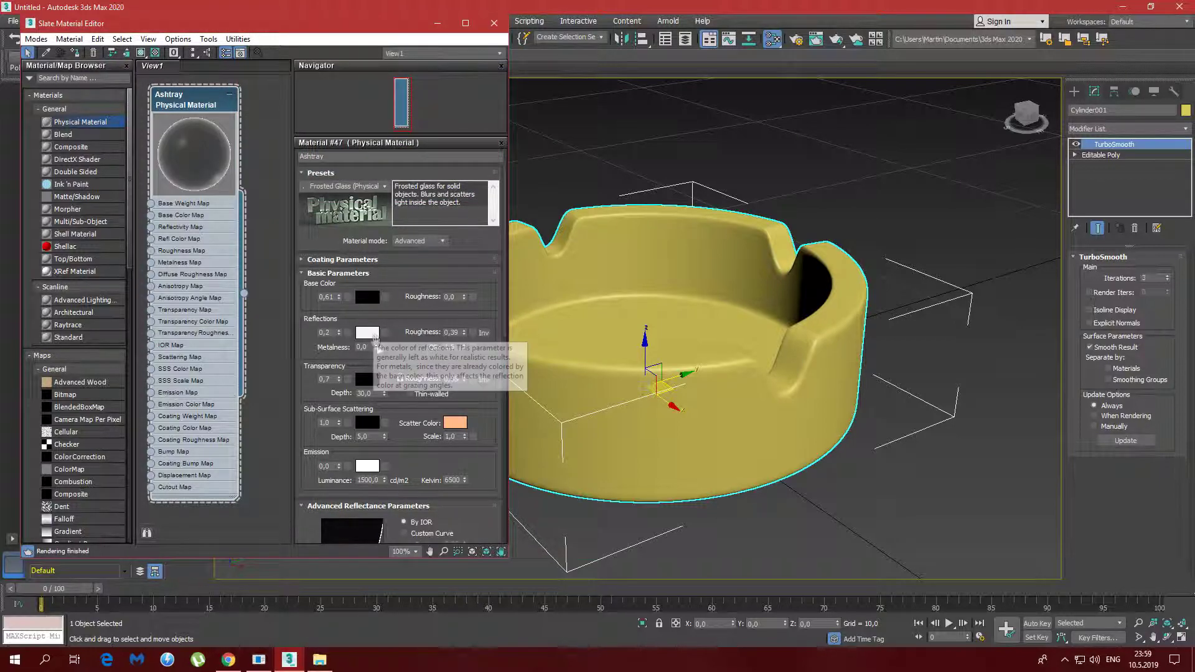
{"action": "mouse_move", "coordinate": [399, 448]}
{"action": "left_mouse_down"}
{"action": "mouse_move", "coordinate": [408, 294]}
{"action": "mouse_move", "coordinate": [411, 449]}
{"action": "left_mouse_up"}
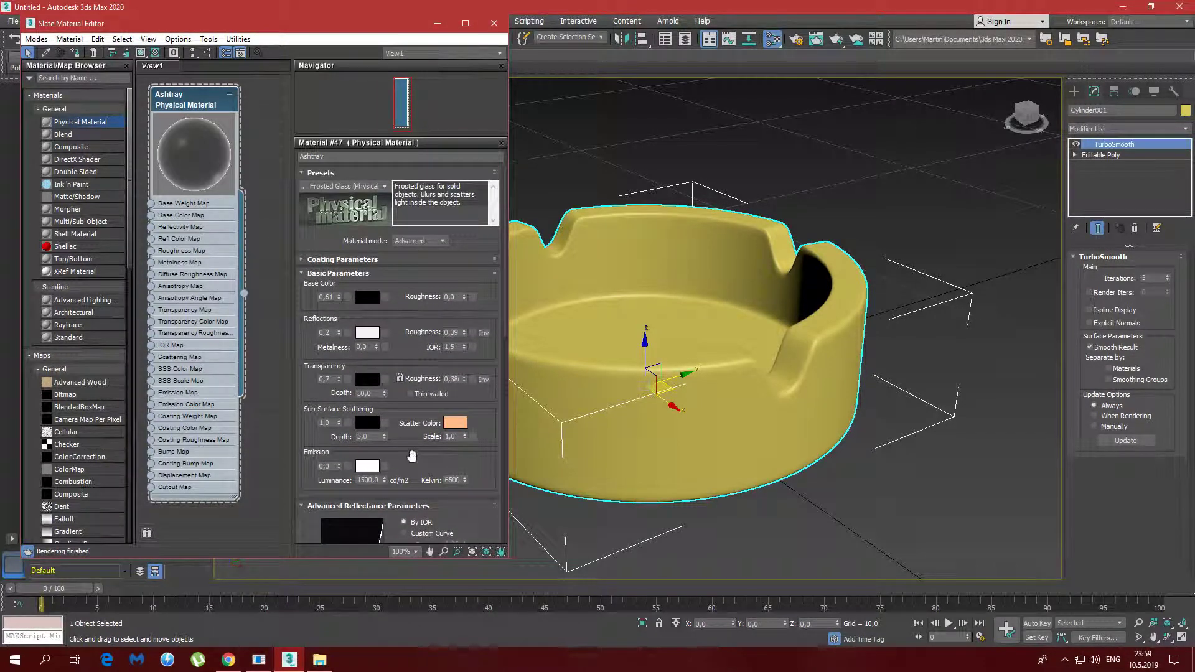
Set the render output size to 320x240, render the perspective view as a test, and close the rendered image
{"action": "left_click", "coordinate": [796, 39]}
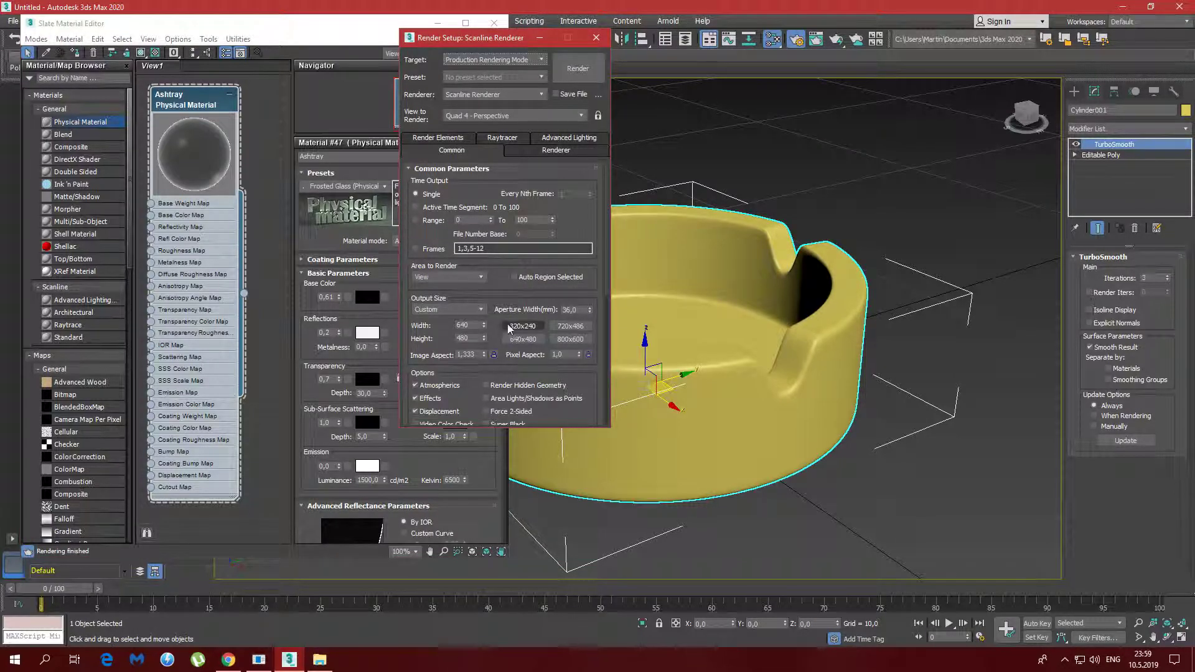
{"action": "left_click", "coordinate": [523, 326]}
{"action": "left_click", "coordinate": [594, 73]}
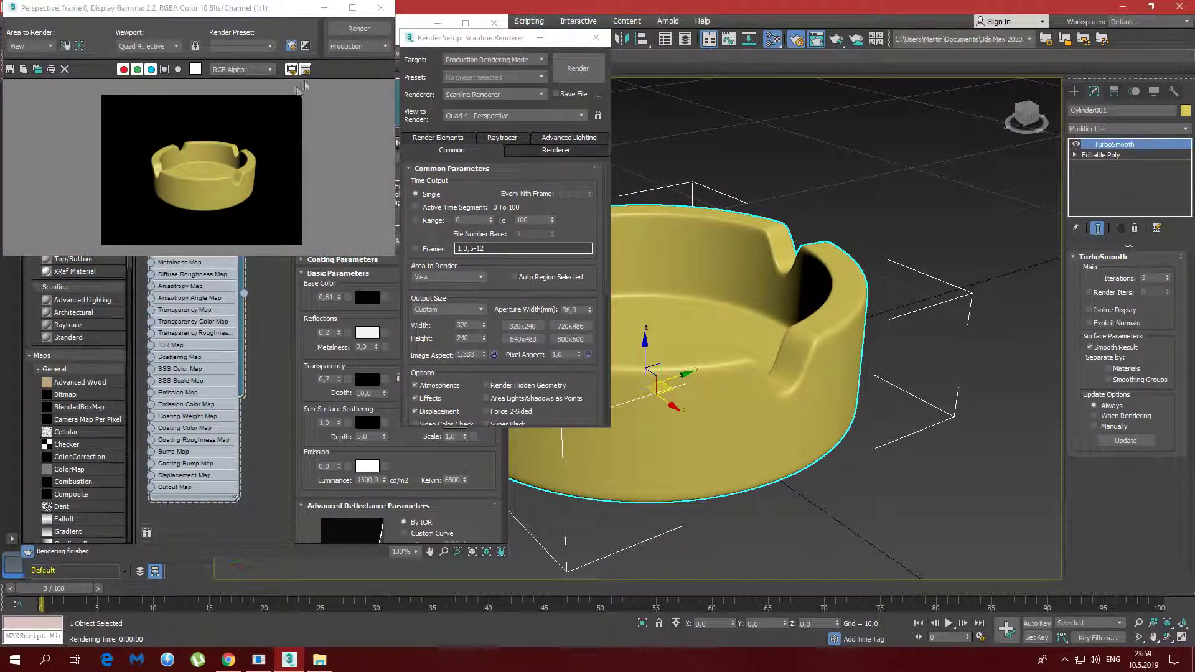
{"action": "left_click", "coordinate": [381, 8]}
Assign the Ashtray material to the selected ashtray object and render the perspective view
{"action": "left_click", "coordinate": [194, 110]}
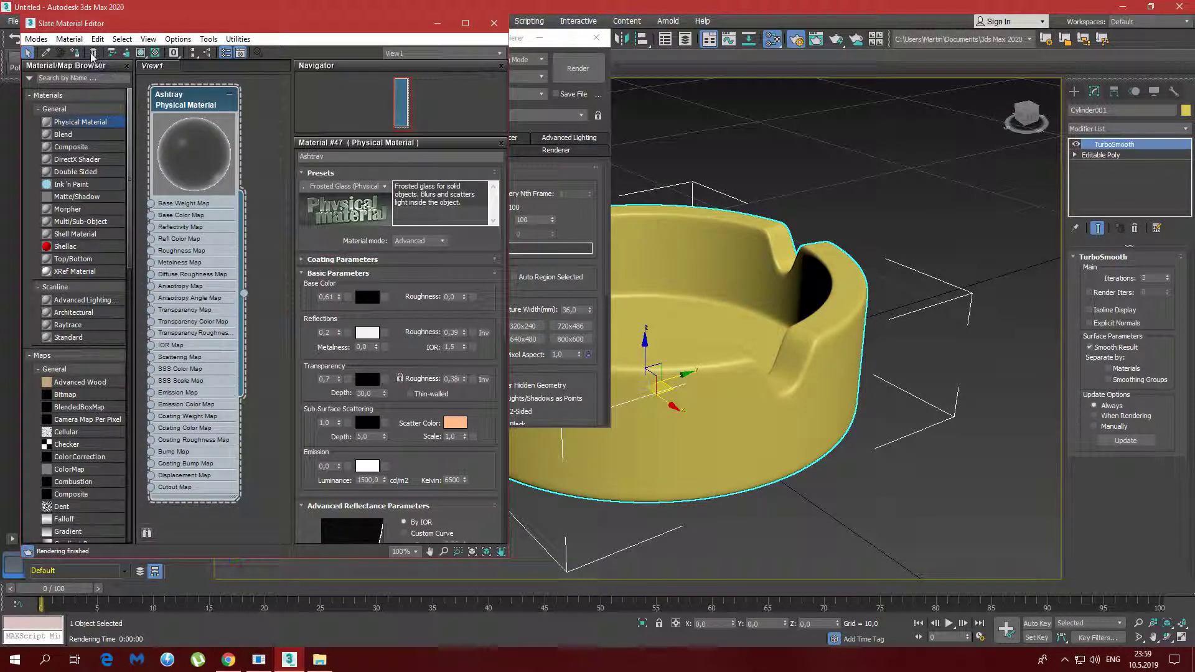
{"action": "left_click", "coordinate": [92, 53]}
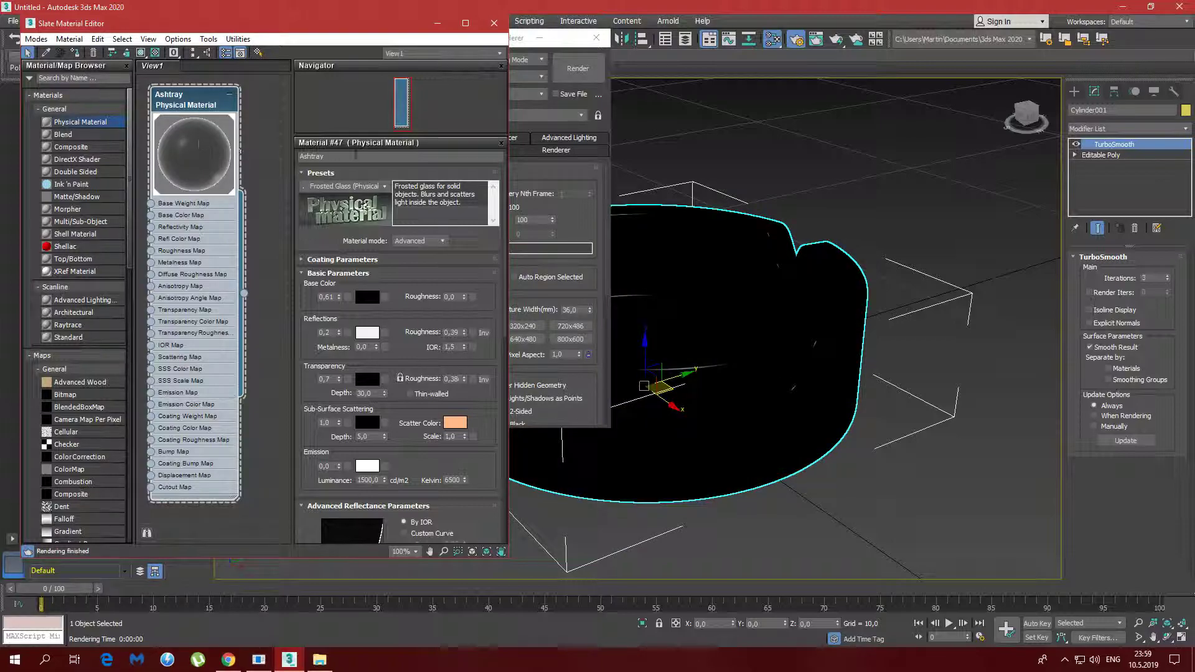
{"action": "left_click", "coordinate": [838, 40]}
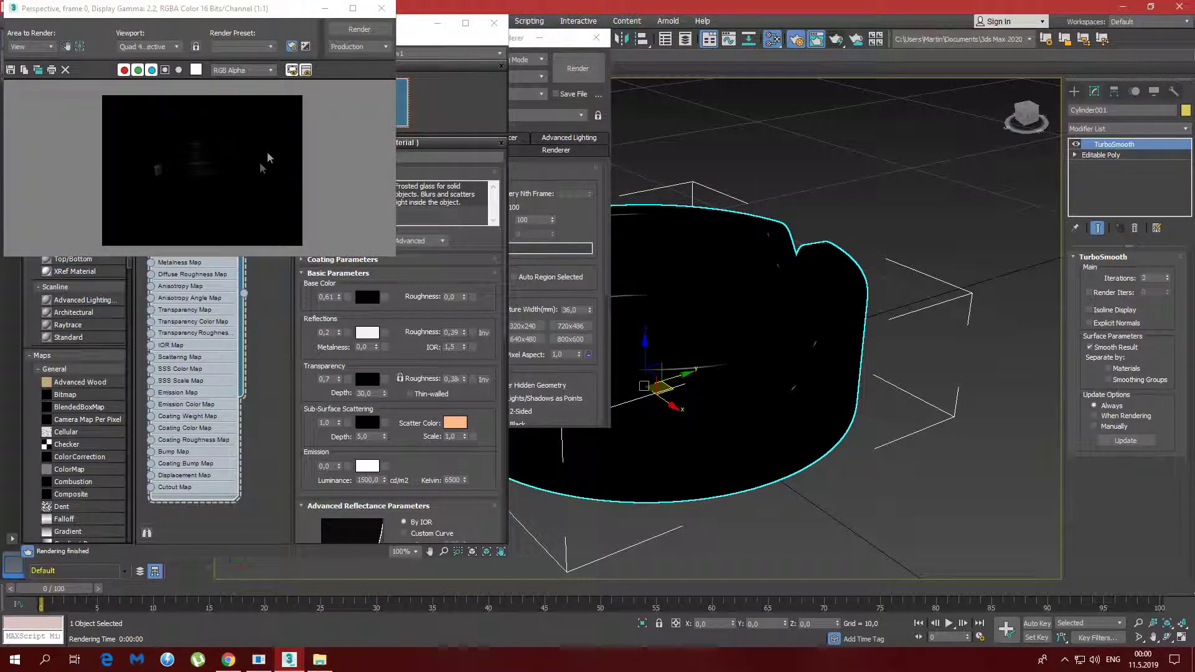
Change the environment background color to light gray, render the ashtray again, and close the rendered image
{"action": "left_click", "coordinate": [306, 47]}
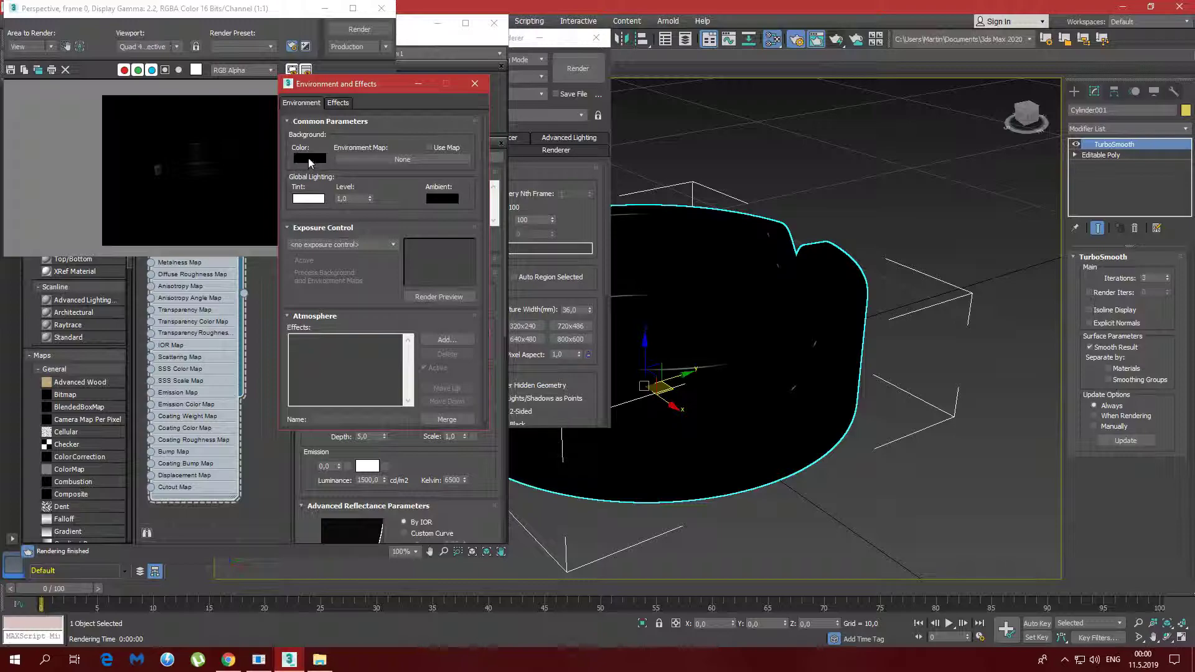
{"action": "left_click", "coordinate": [308, 158]}
{"action": "left_click", "coordinate": [361, 121]}
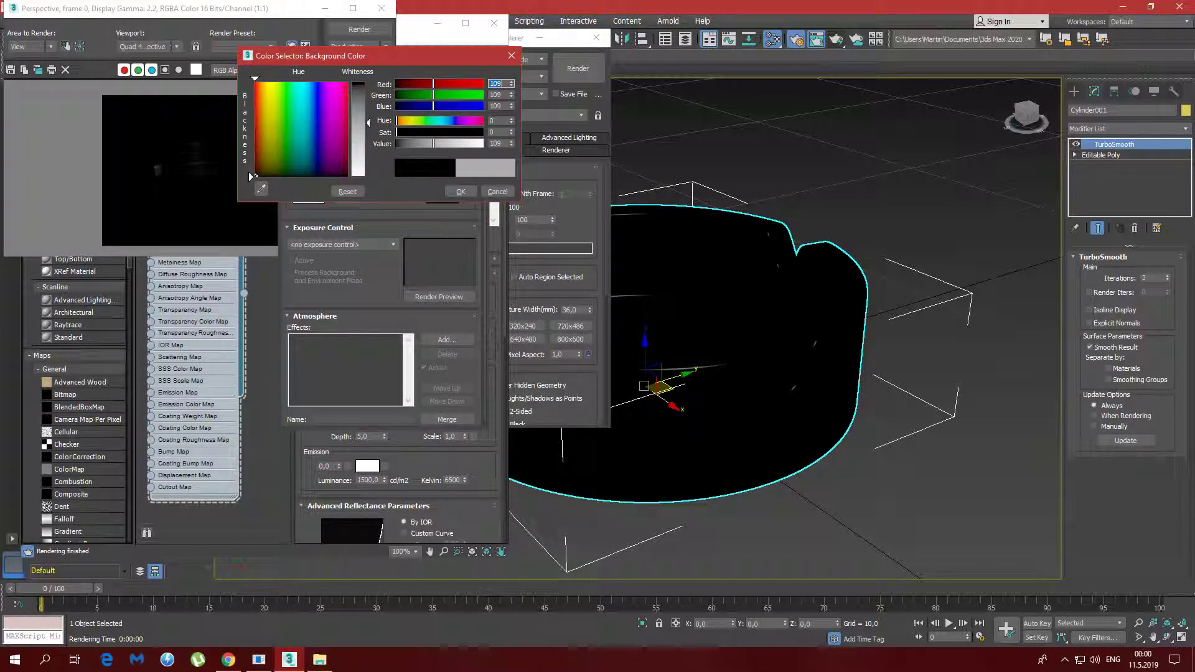
{"action": "left_click_drag", "start_coordinate": [362, 123], "coordinate": [363, 125]}
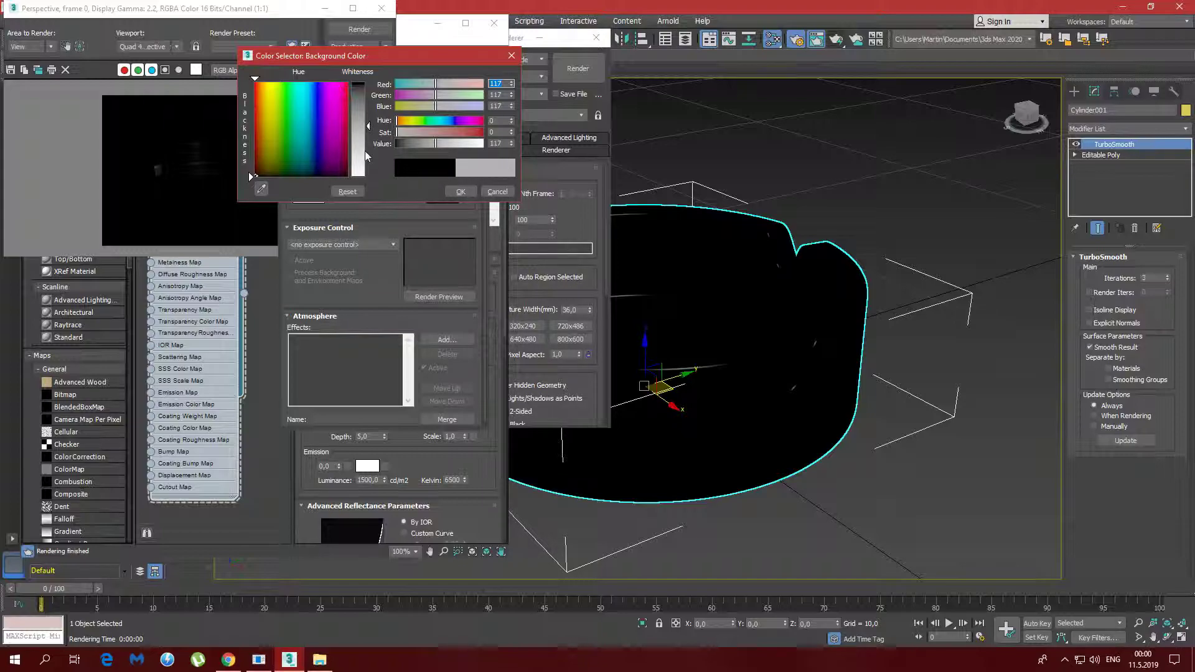
{"action": "left_click_drag", "start_coordinate": [368, 126], "coordinate": [368, 137]}
{"action": "left_click", "coordinate": [461, 191]}
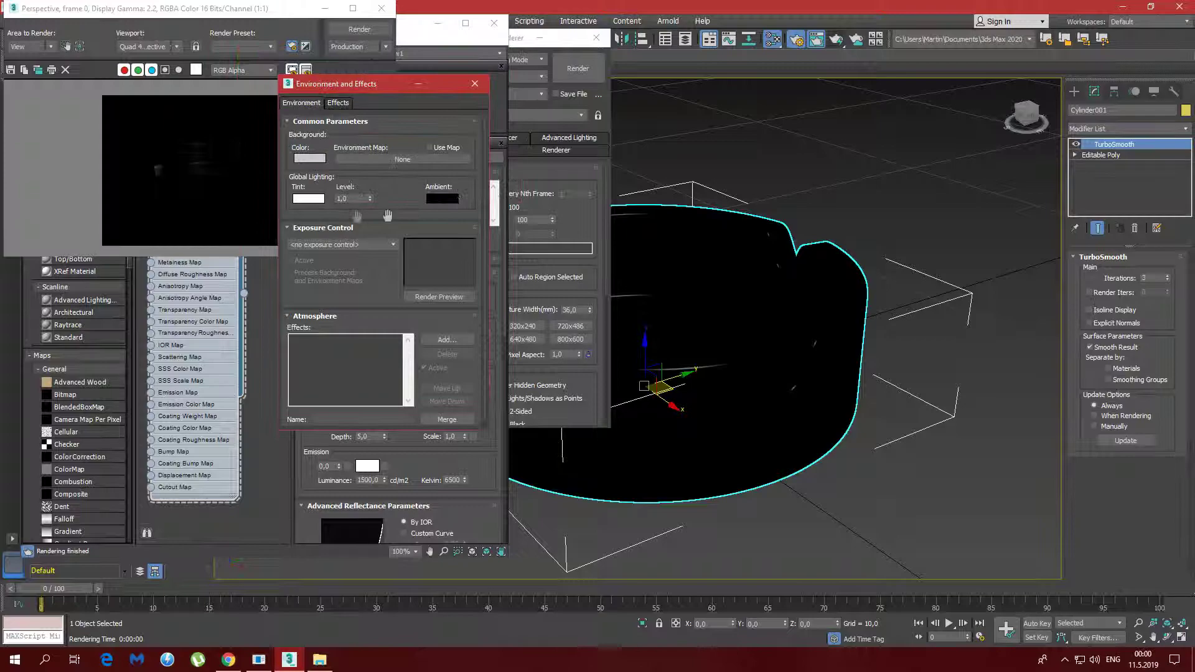
{"action": "left_click", "coordinate": [475, 86]}
{"action": "left_click", "coordinate": [359, 29]}
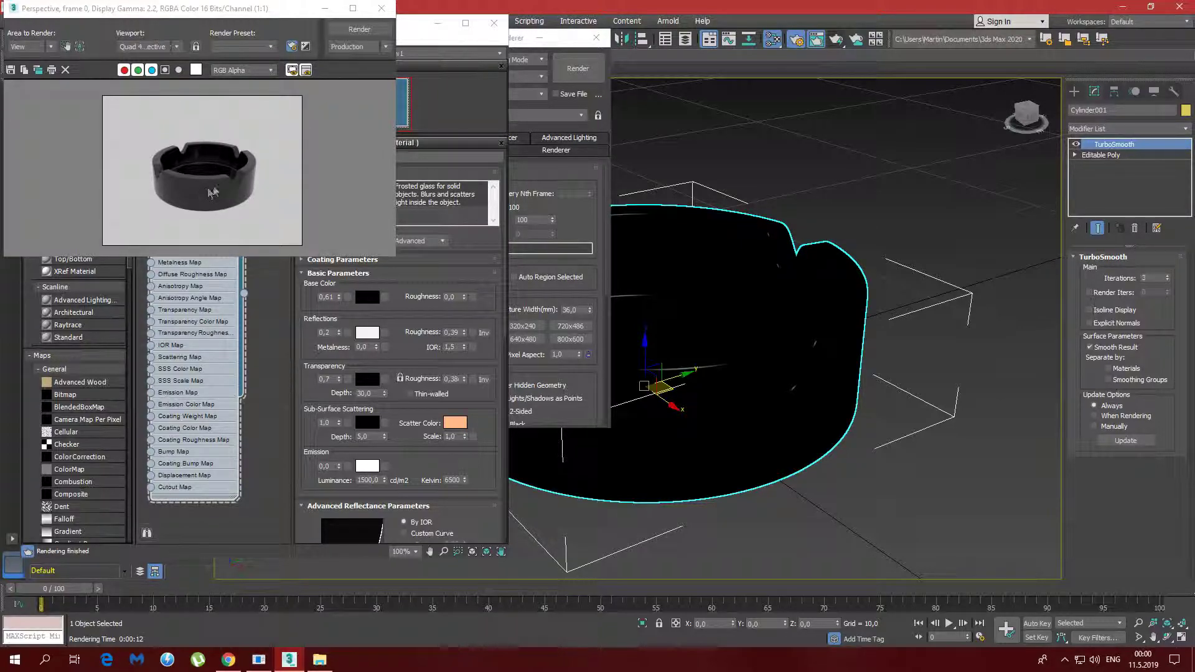
{"action": "left_click", "coordinate": [382, 8]}
Set the render output size to the HDTV (video) preset at 1920x1080 and start rendering the perspective view
{"action": "left_click", "coordinate": [556, 39]}
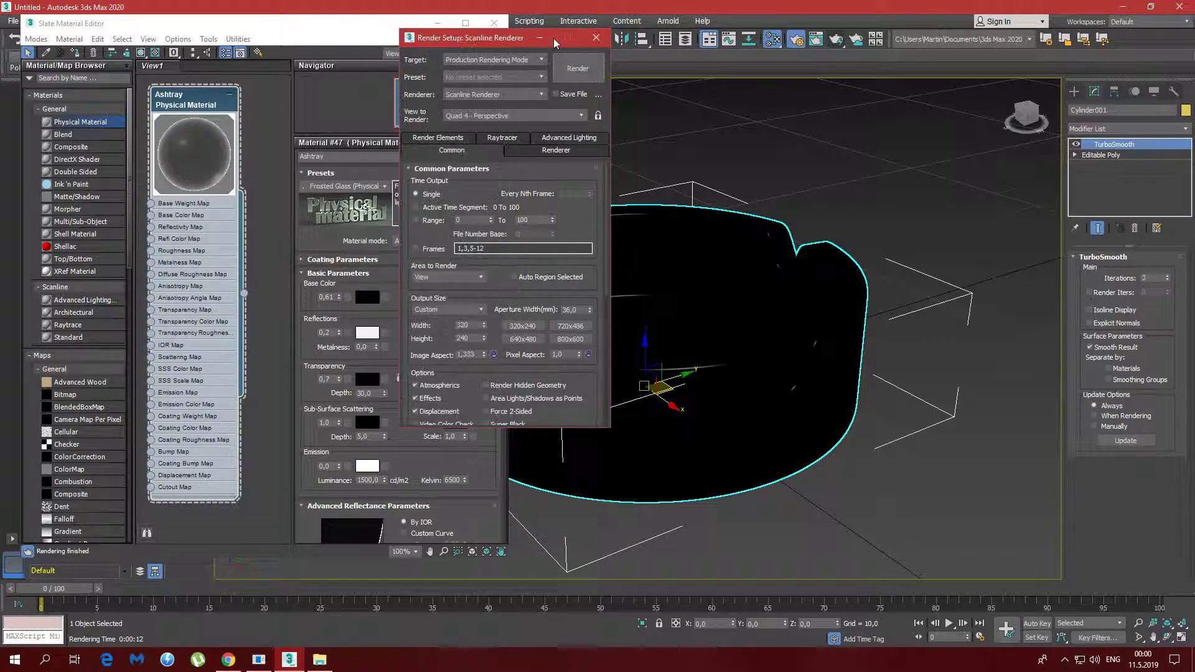
{"action": "left_click", "coordinate": [475, 311]}
{"action": "left_click", "coordinate": [437, 466]}
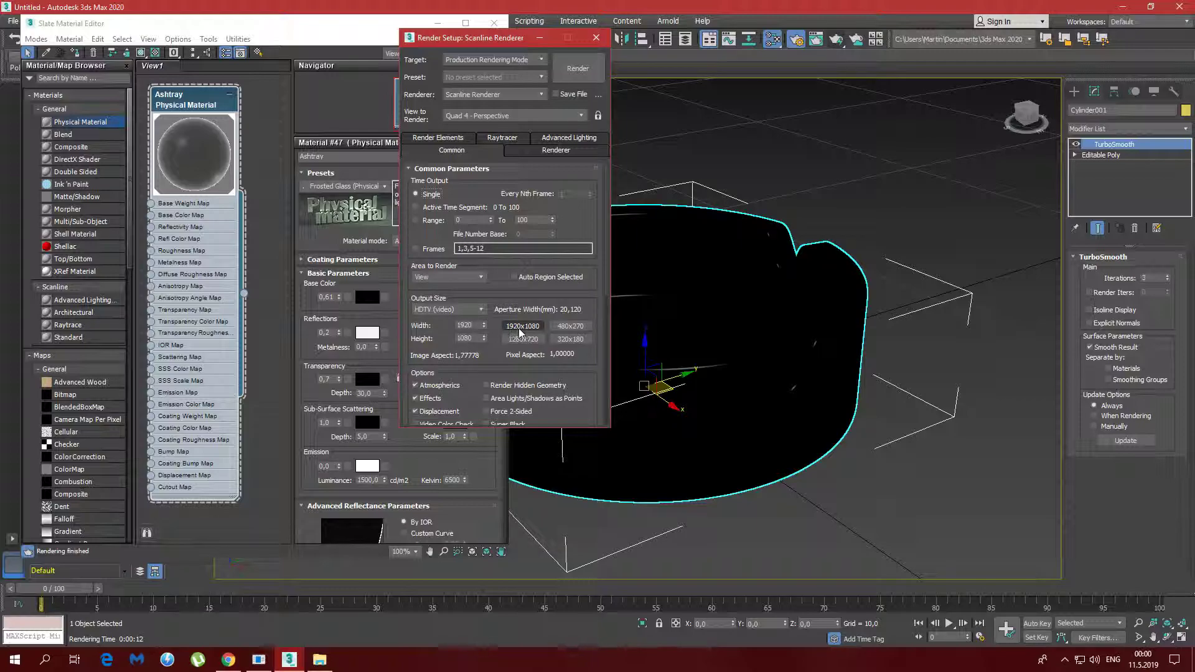
{"action": "left_click", "coordinate": [539, 329]}
{"action": "left_click", "coordinate": [589, 72]}
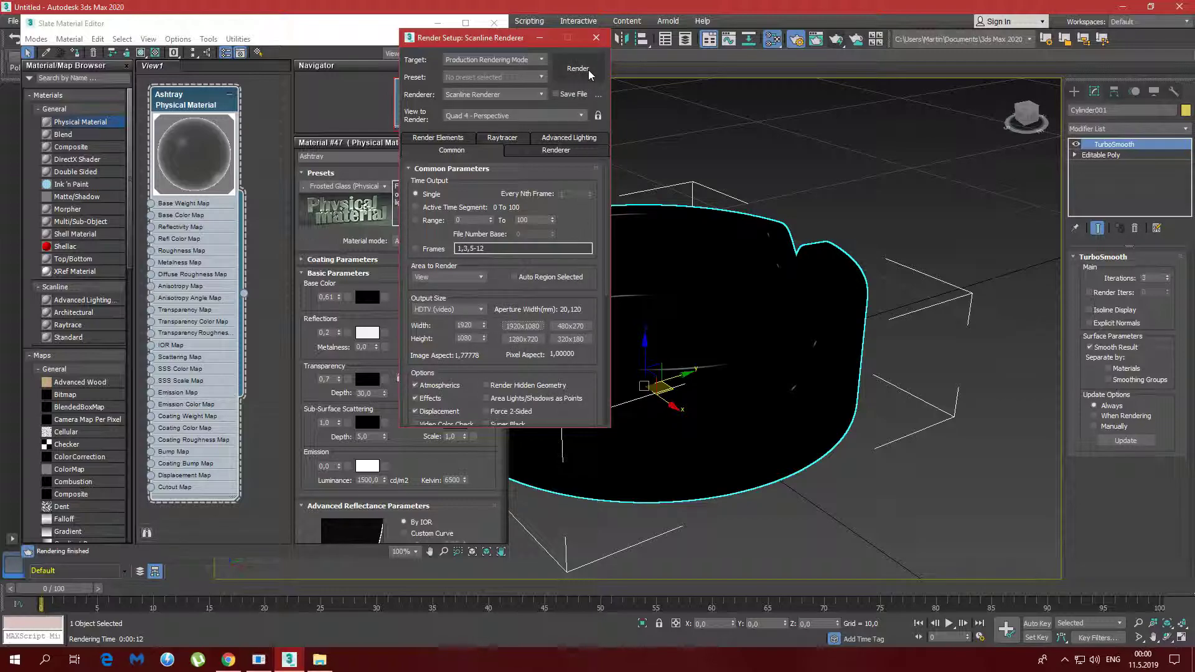